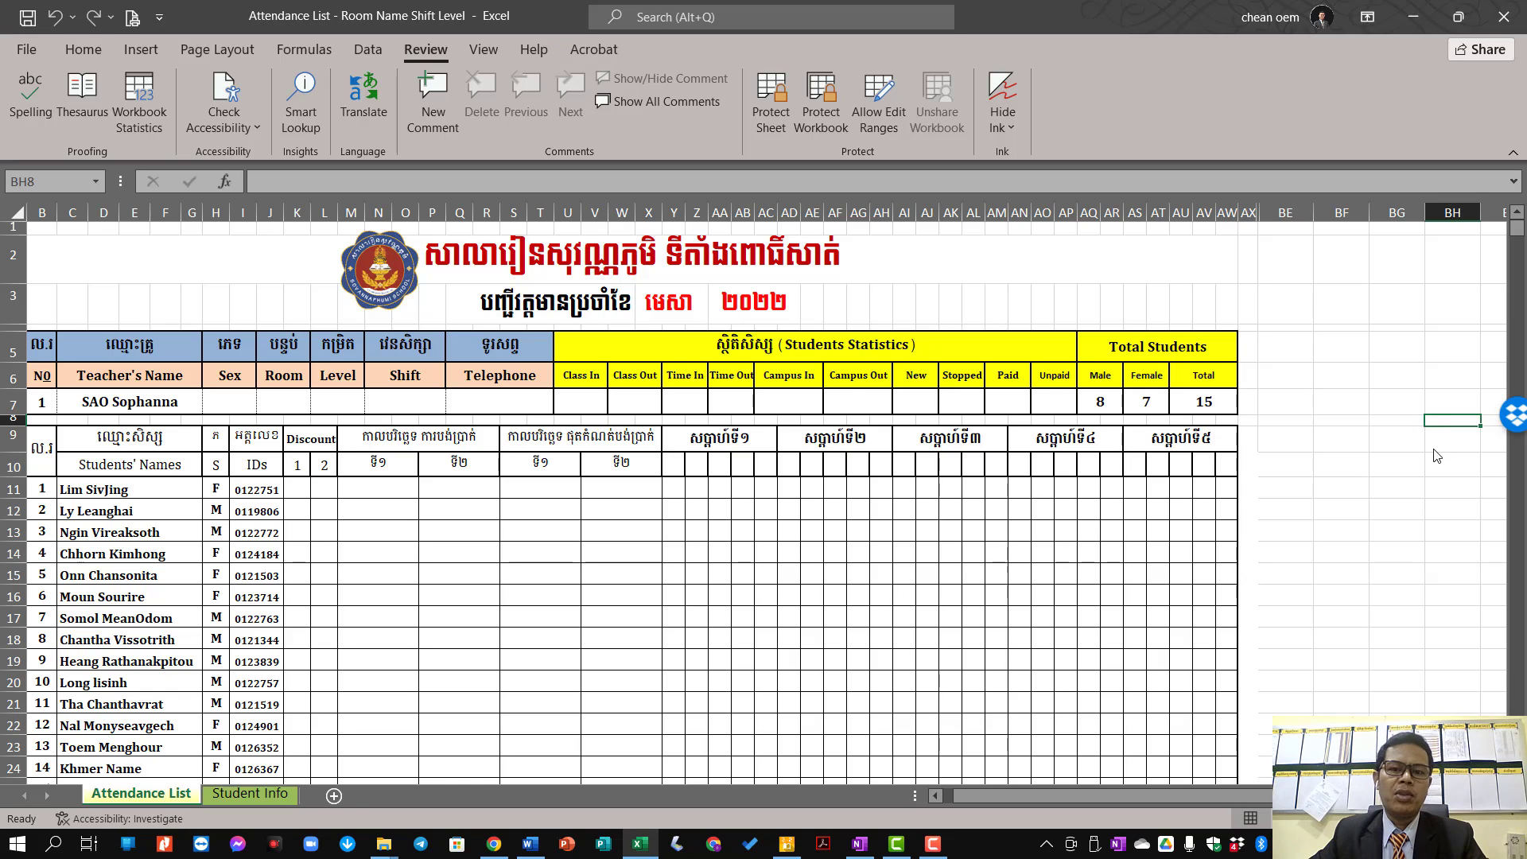
# Step: Review the attendance grid from K11, the teacher row 7 and the student name, sex and ID columns
pyautogui.click(1285, 484)
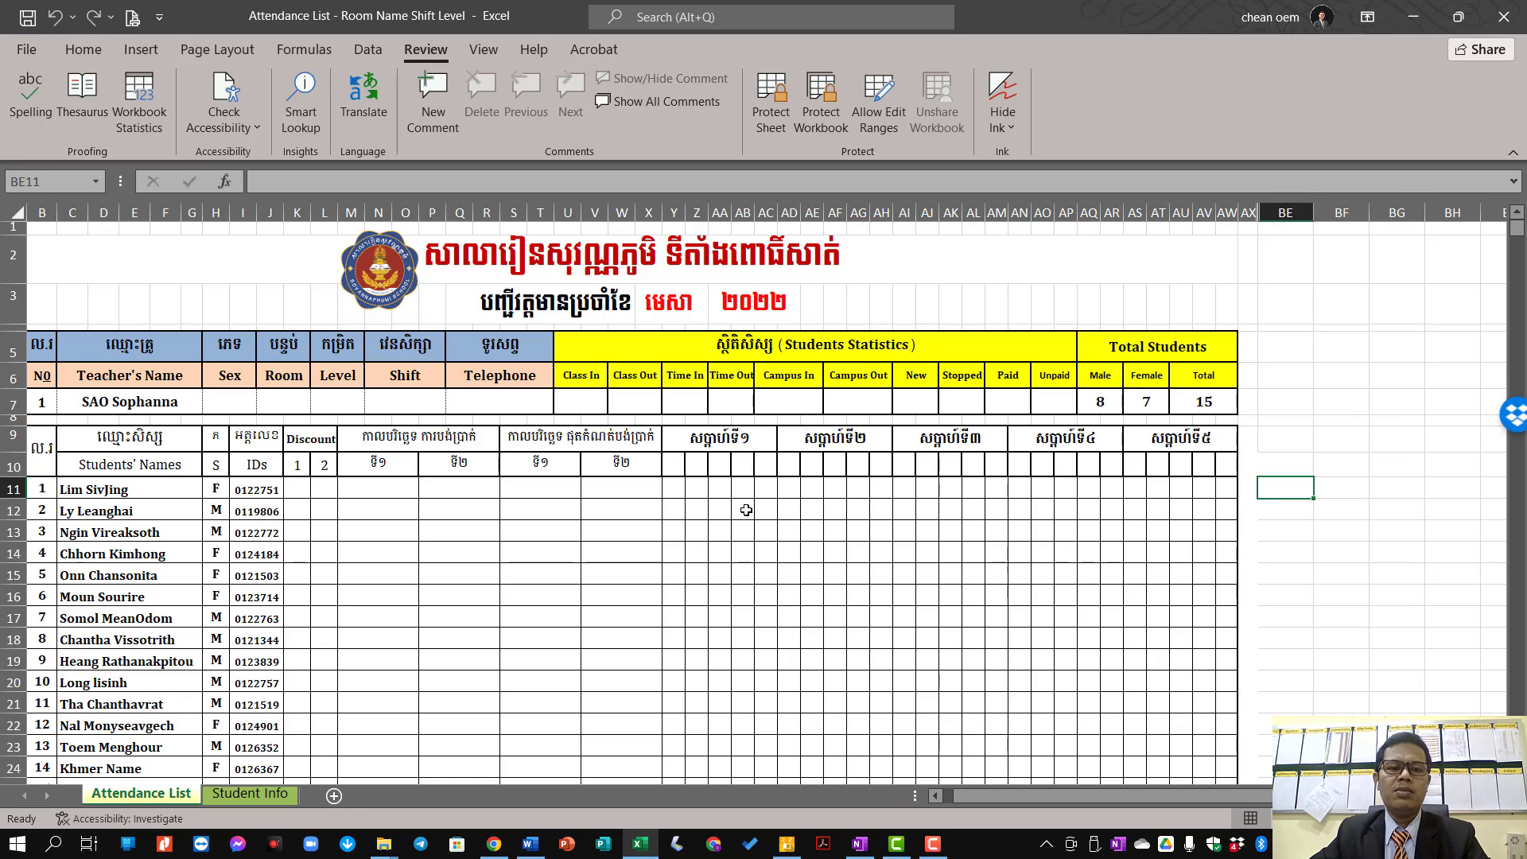
pyautogui.moveTo(297, 488)
pyautogui.mouseDown()
pyautogui.moveTo(1164, 599)
pyautogui.moveTo(1228, 773)
pyautogui.mouseUp()
pyautogui.scroll(3, 971, 546)
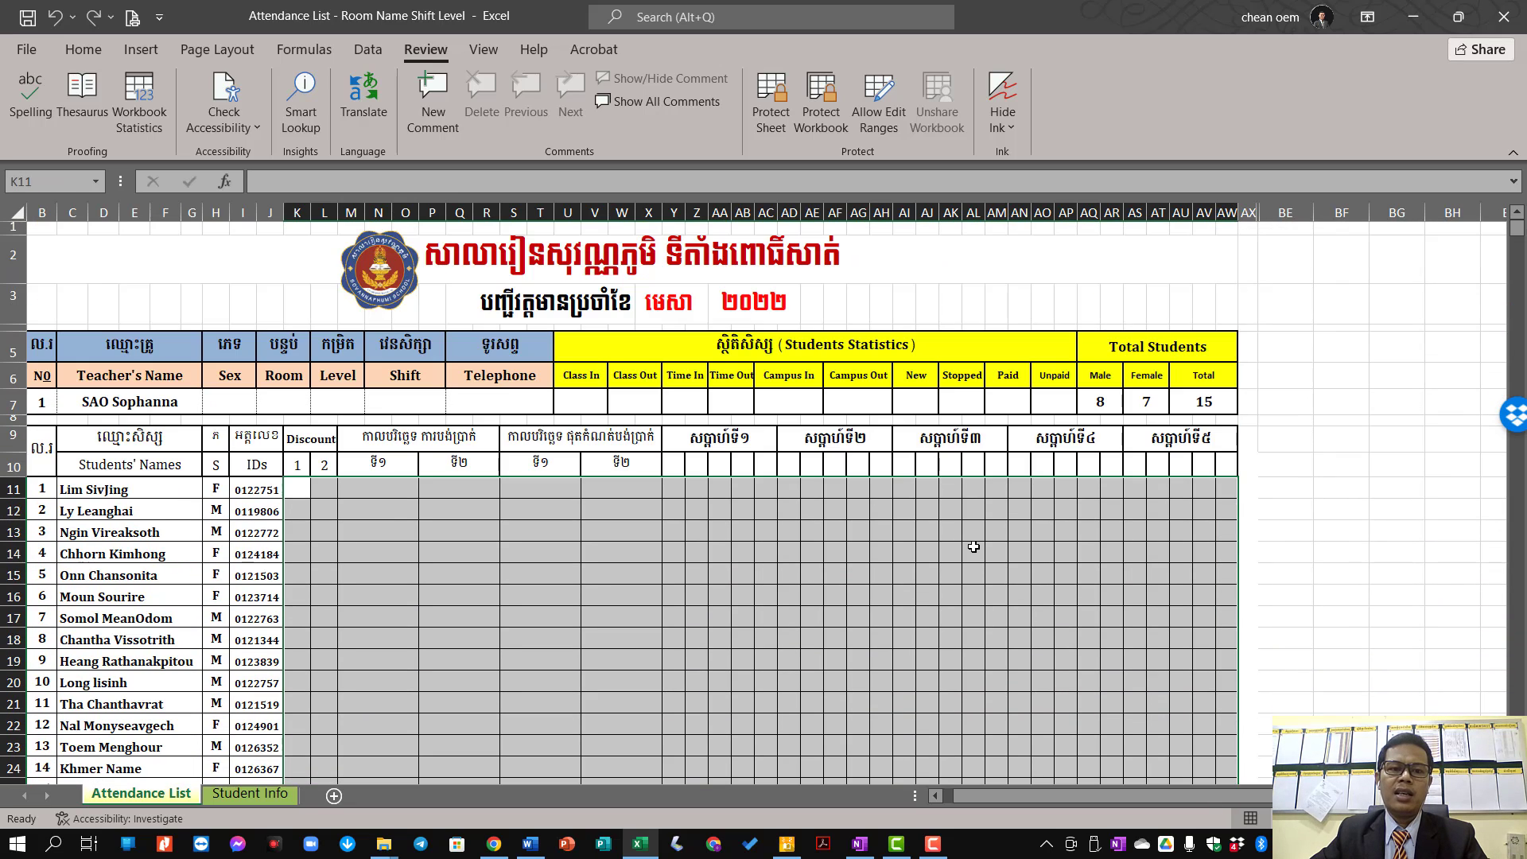
pyautogui.moveTo(72, 399); pyautogui.dragTo(1040, 406)
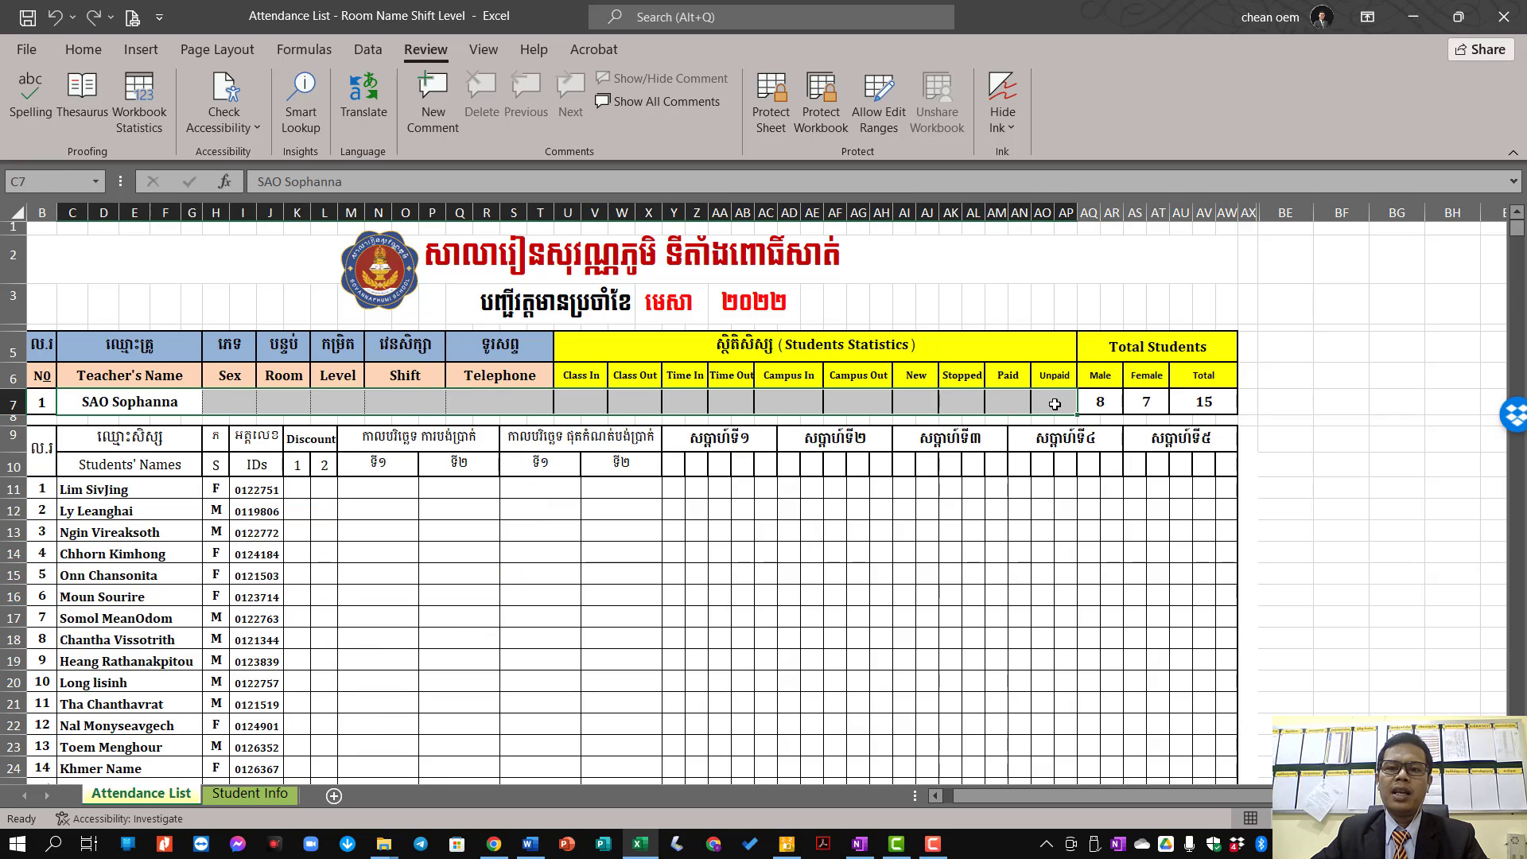
pyautogui.moveTo(70, 490)
pyautogui.mouseDown()
pyautogui.moveTo(268, 495)
pyautogui.moveTo(265, 788)
pyautogui.mouseUp()
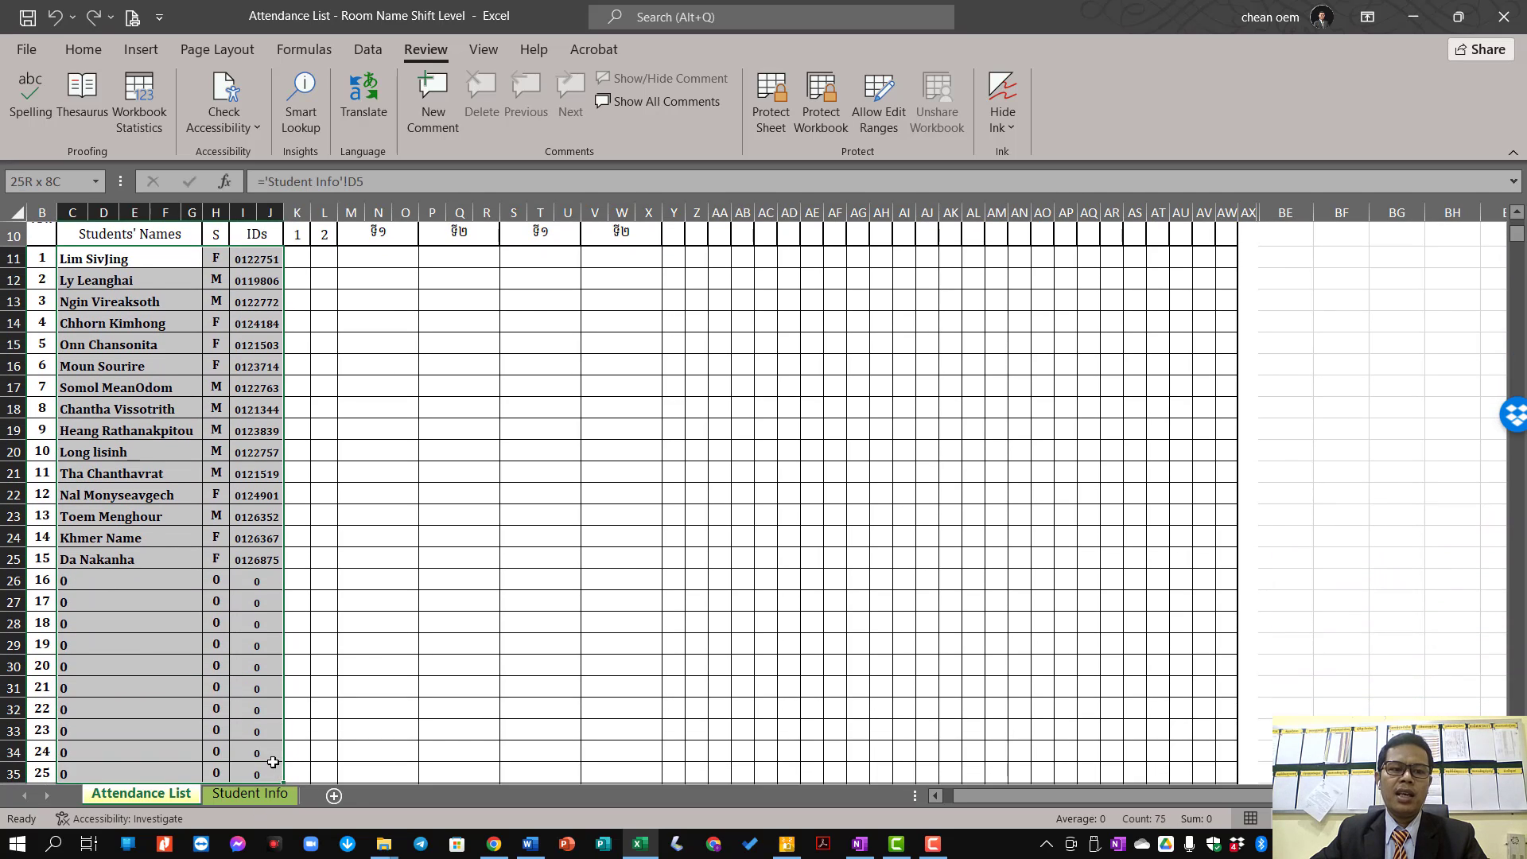
pyautogui.moveTo(265, 788); pyautogui.dragTo(267, 775)
pyautogui.scroll(2, 267, 581)
pyautogui.scroll(1, 267, 580)
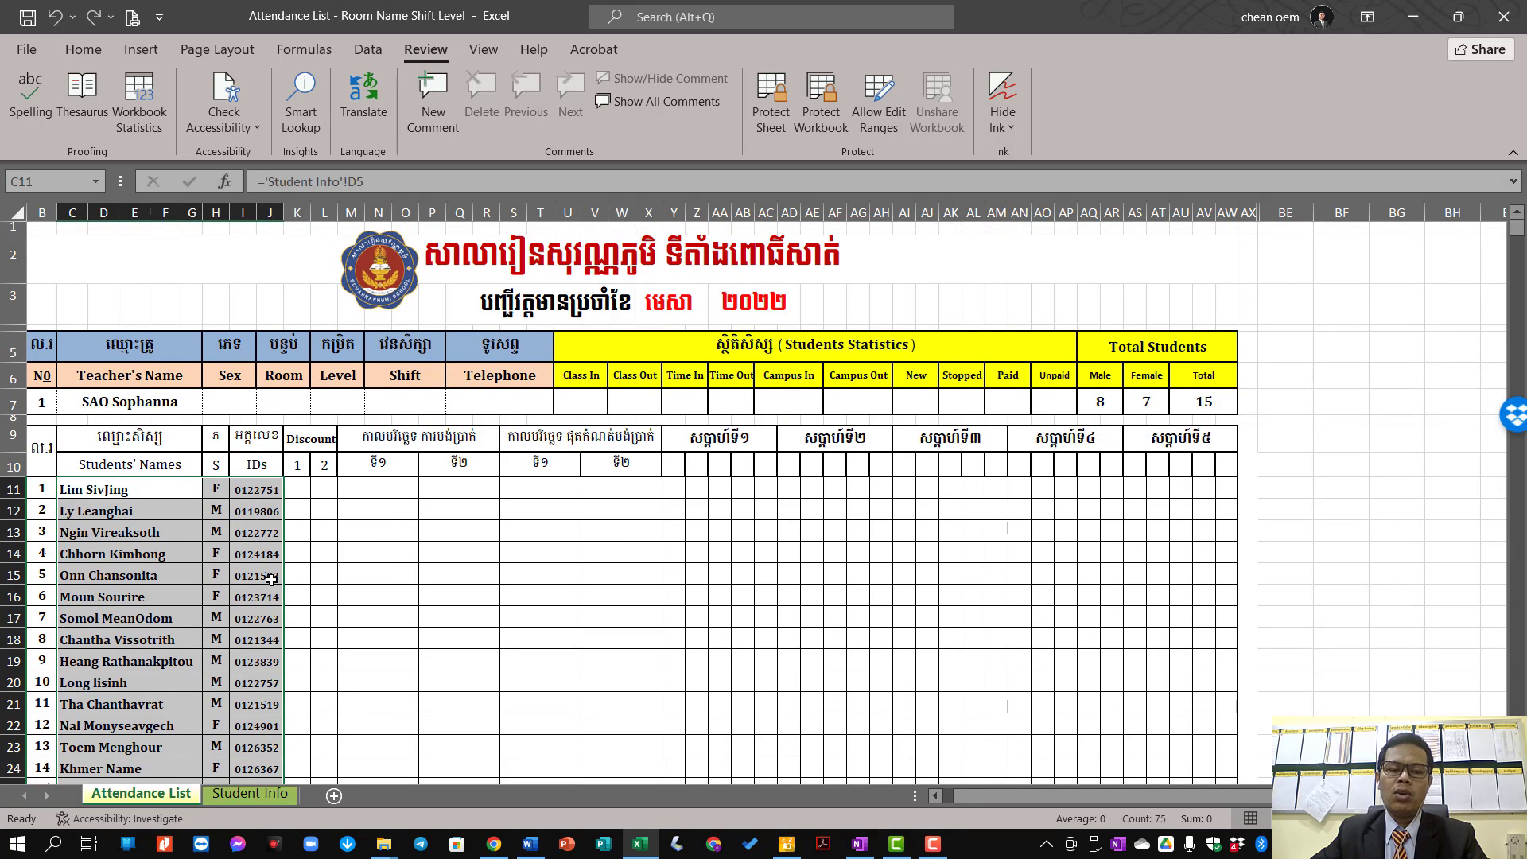
pyautogui.click(412, 571)
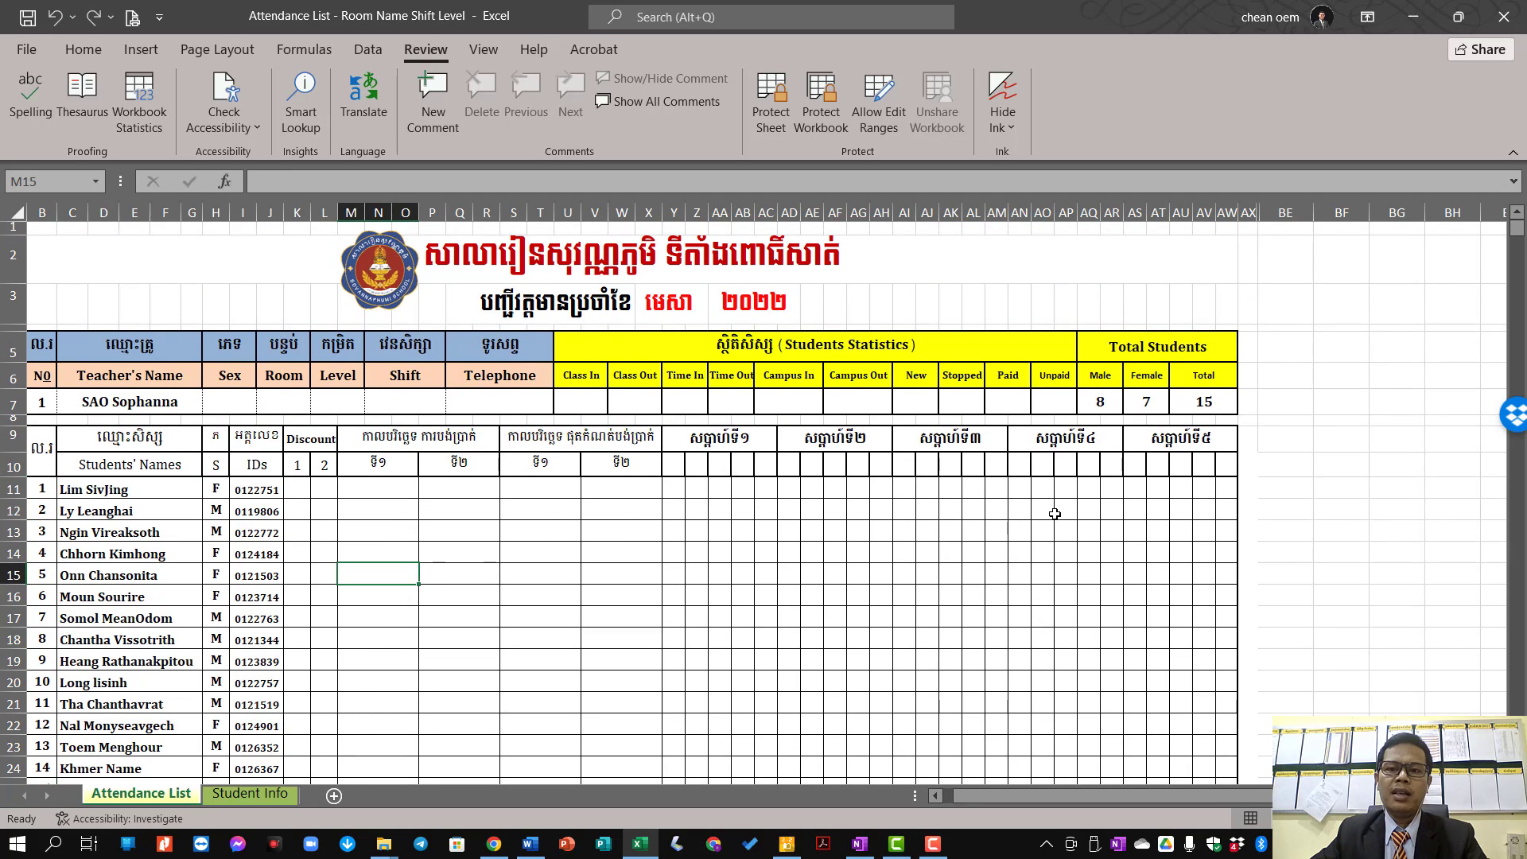
# Step: Point out the attendance cells along row 11, from M11 to V11
pyautogui.click(401, 493)
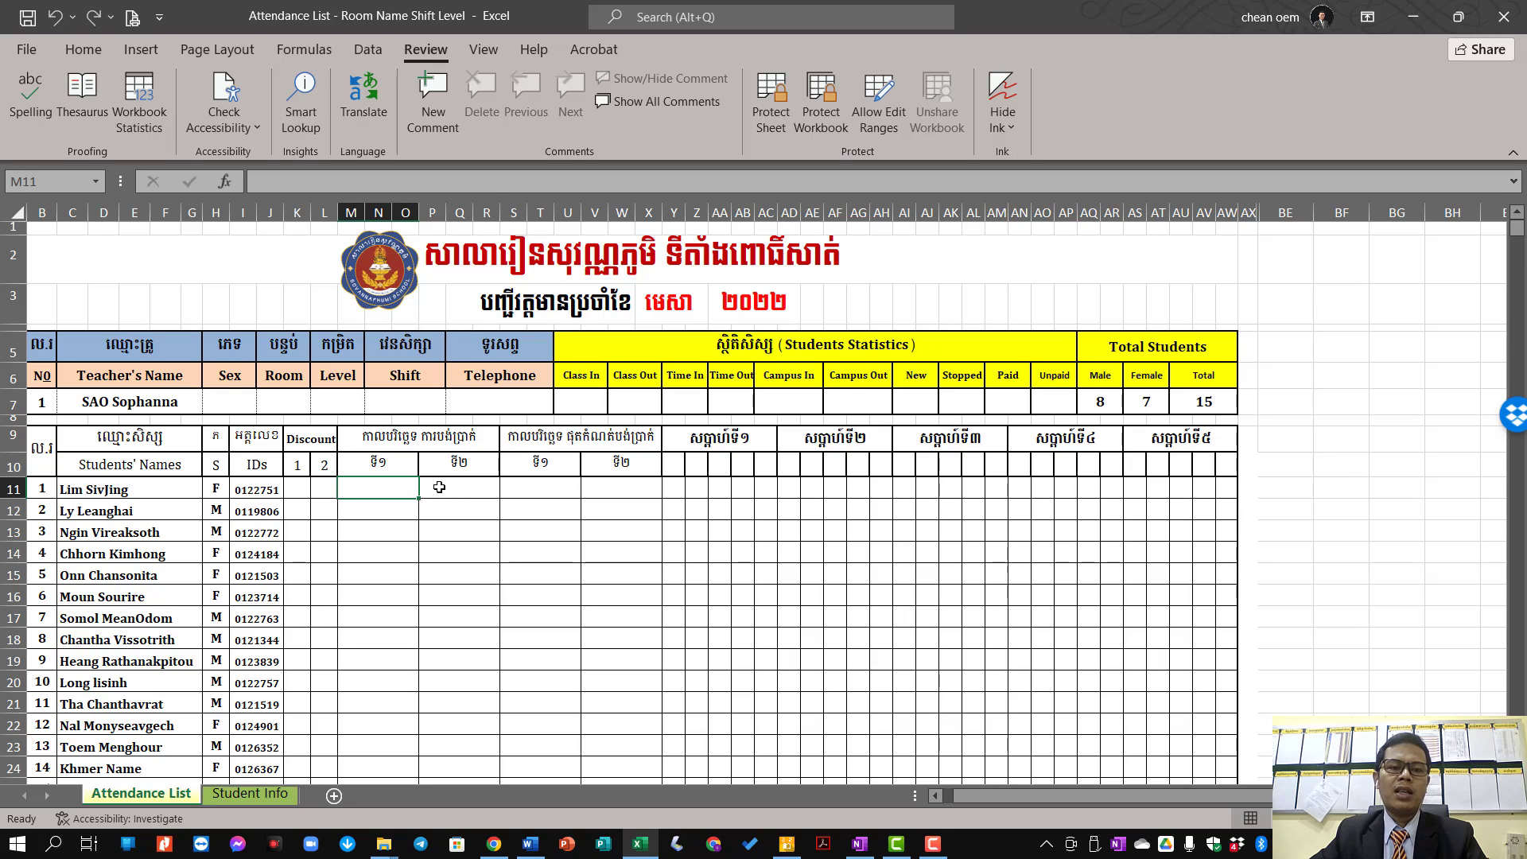
pyautogui.click(436, 488)
pyautogui.click(521, 489)
pyautogui.click(620, 488)
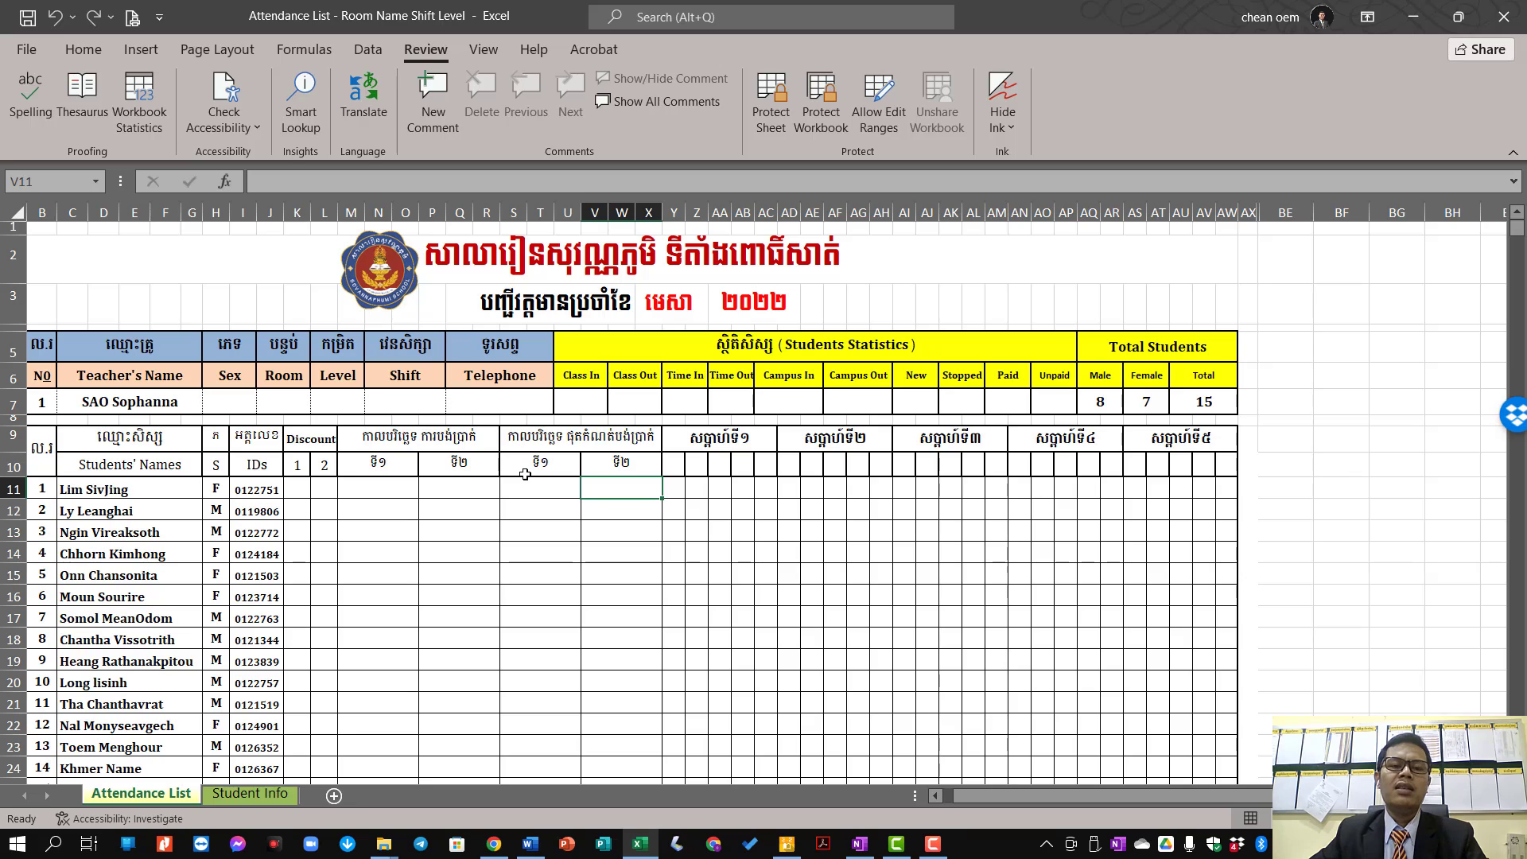
pyautogui.click(378, 489)
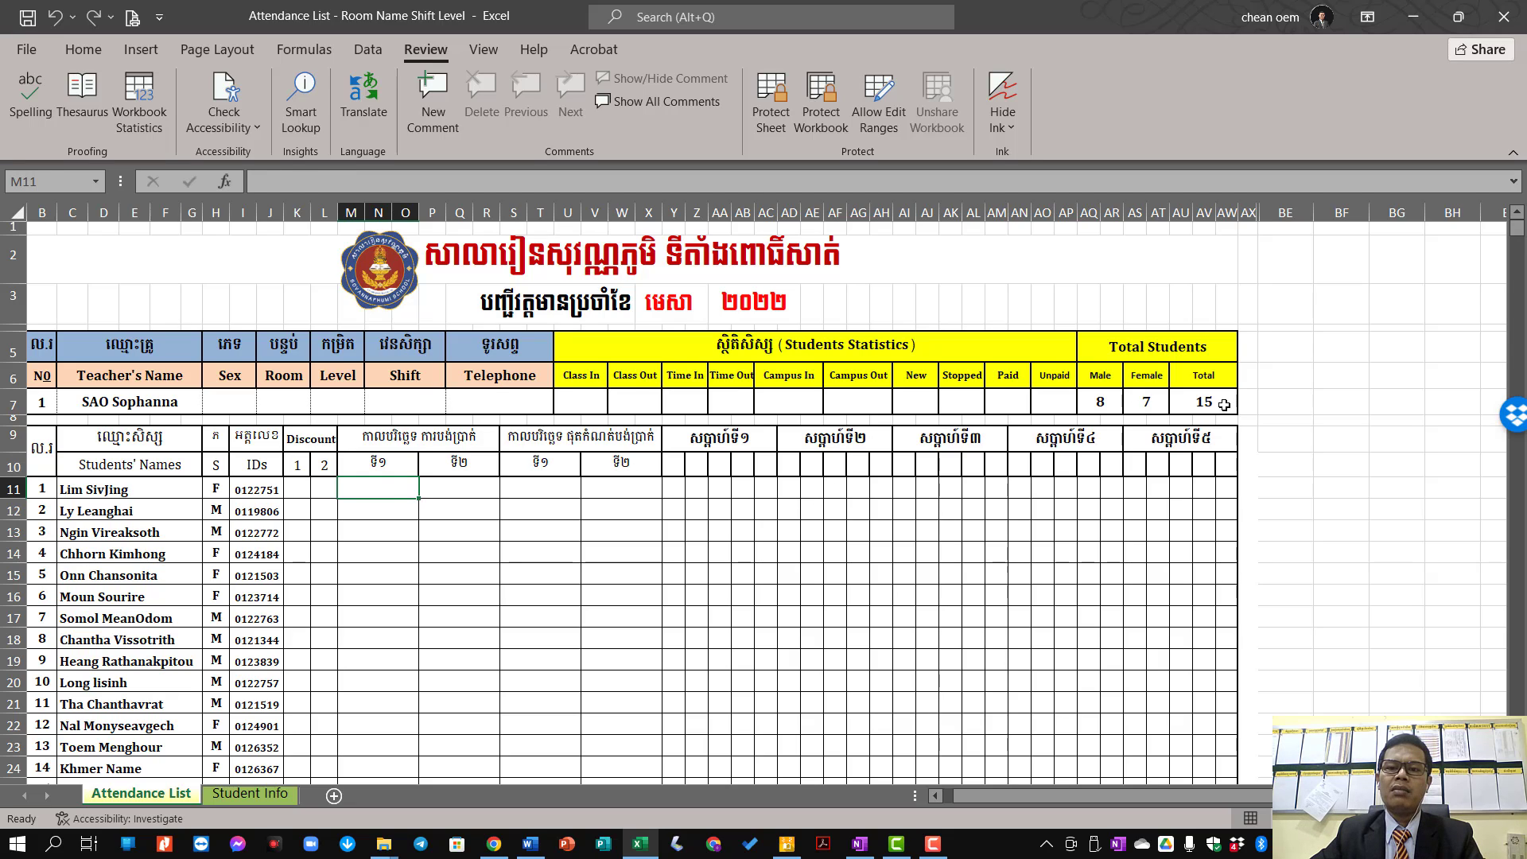
# Step: Inspect the Male and Female count formulas and the sex column they depend on
pyautogui.moveTo(1224, 405); pyautogui.dragTo(1100, 402)
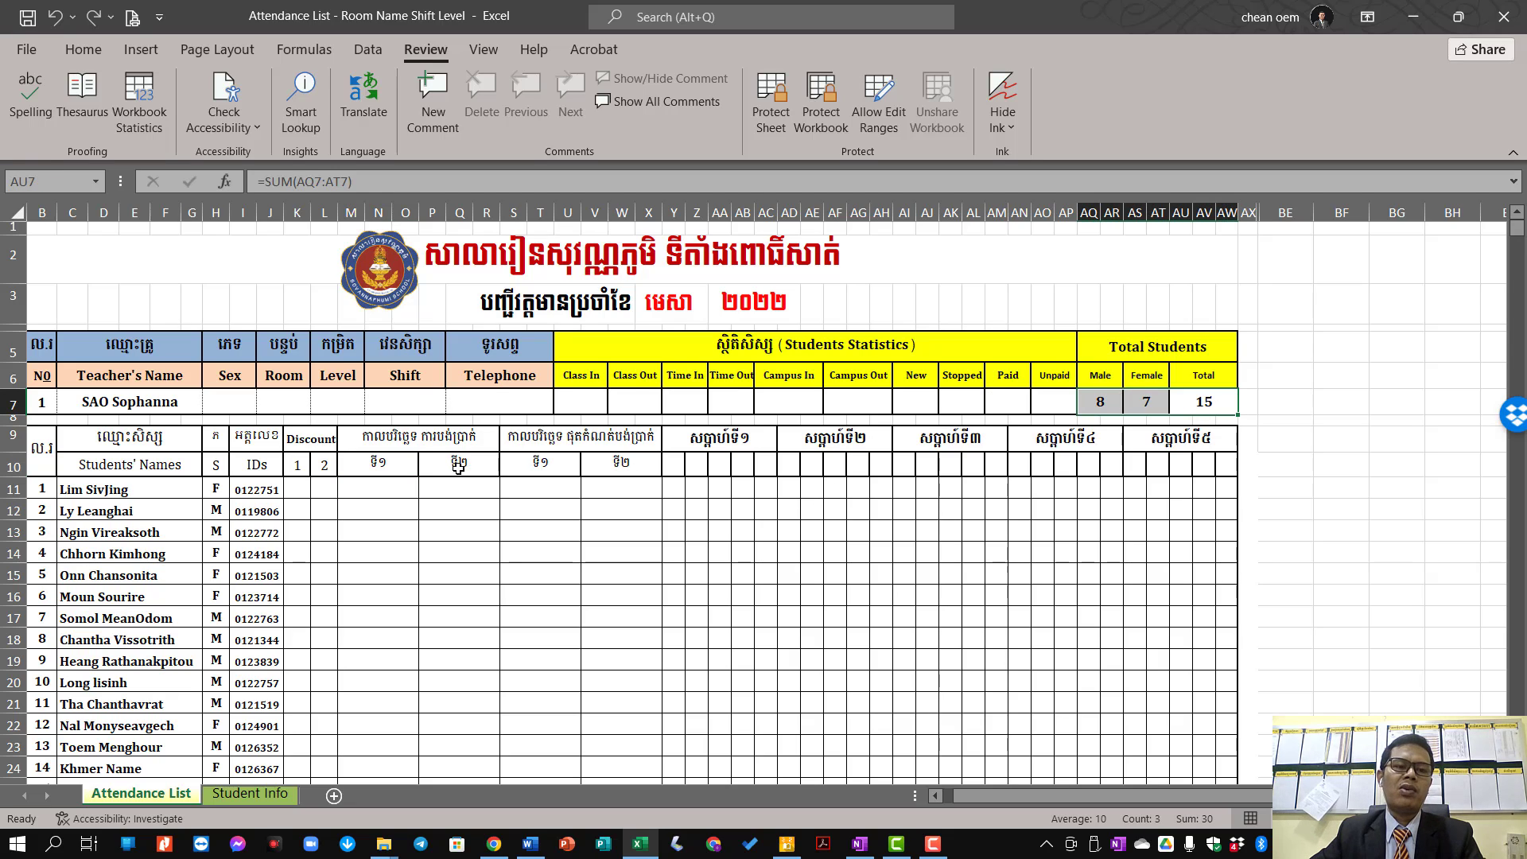
pyautogui.click(905, 554)
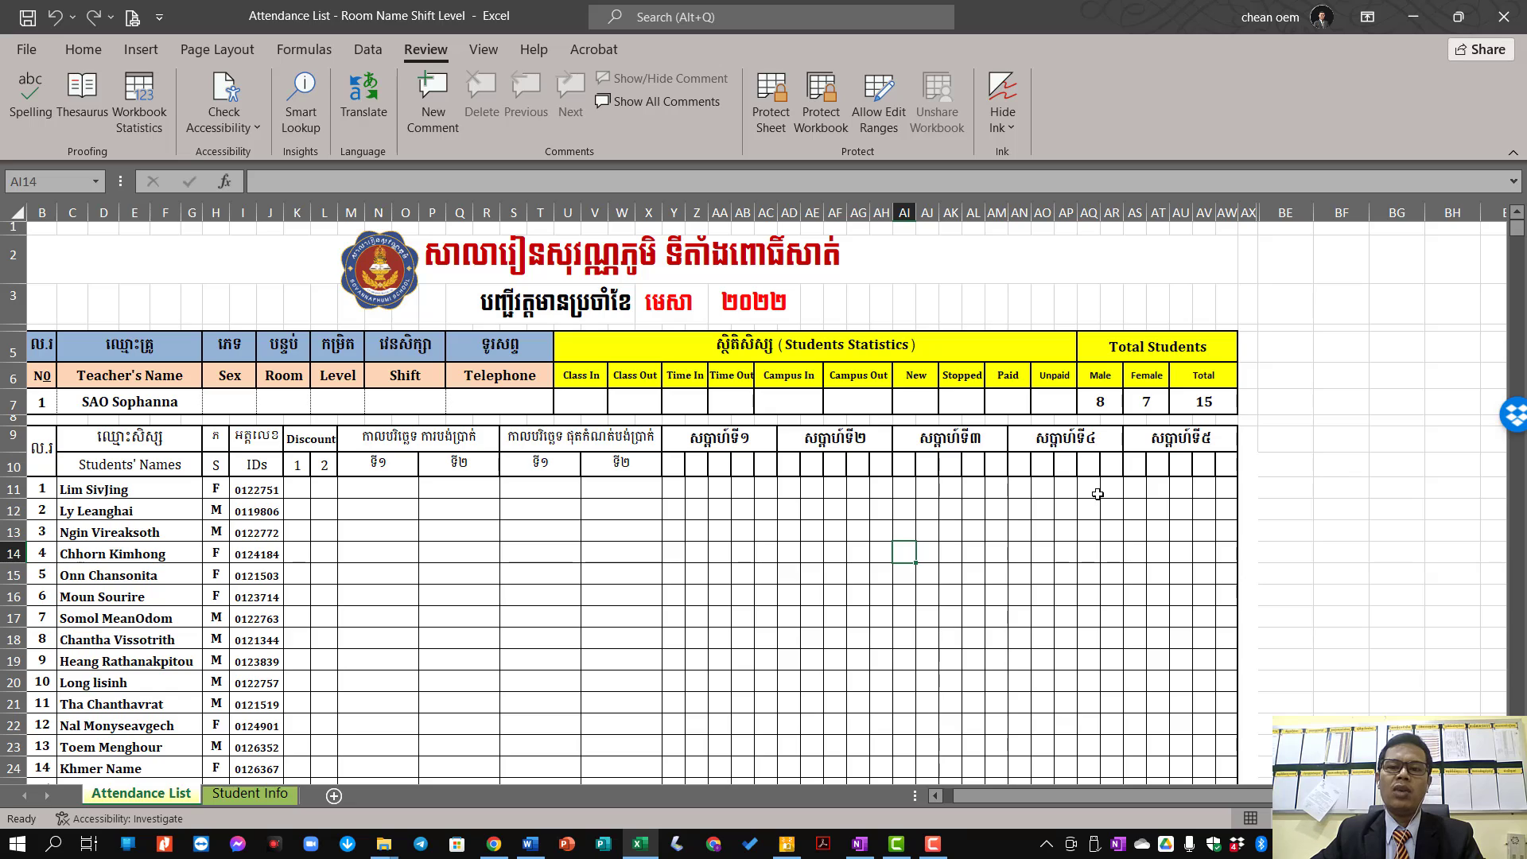
pyautogui.doubleClick(1099, 402)
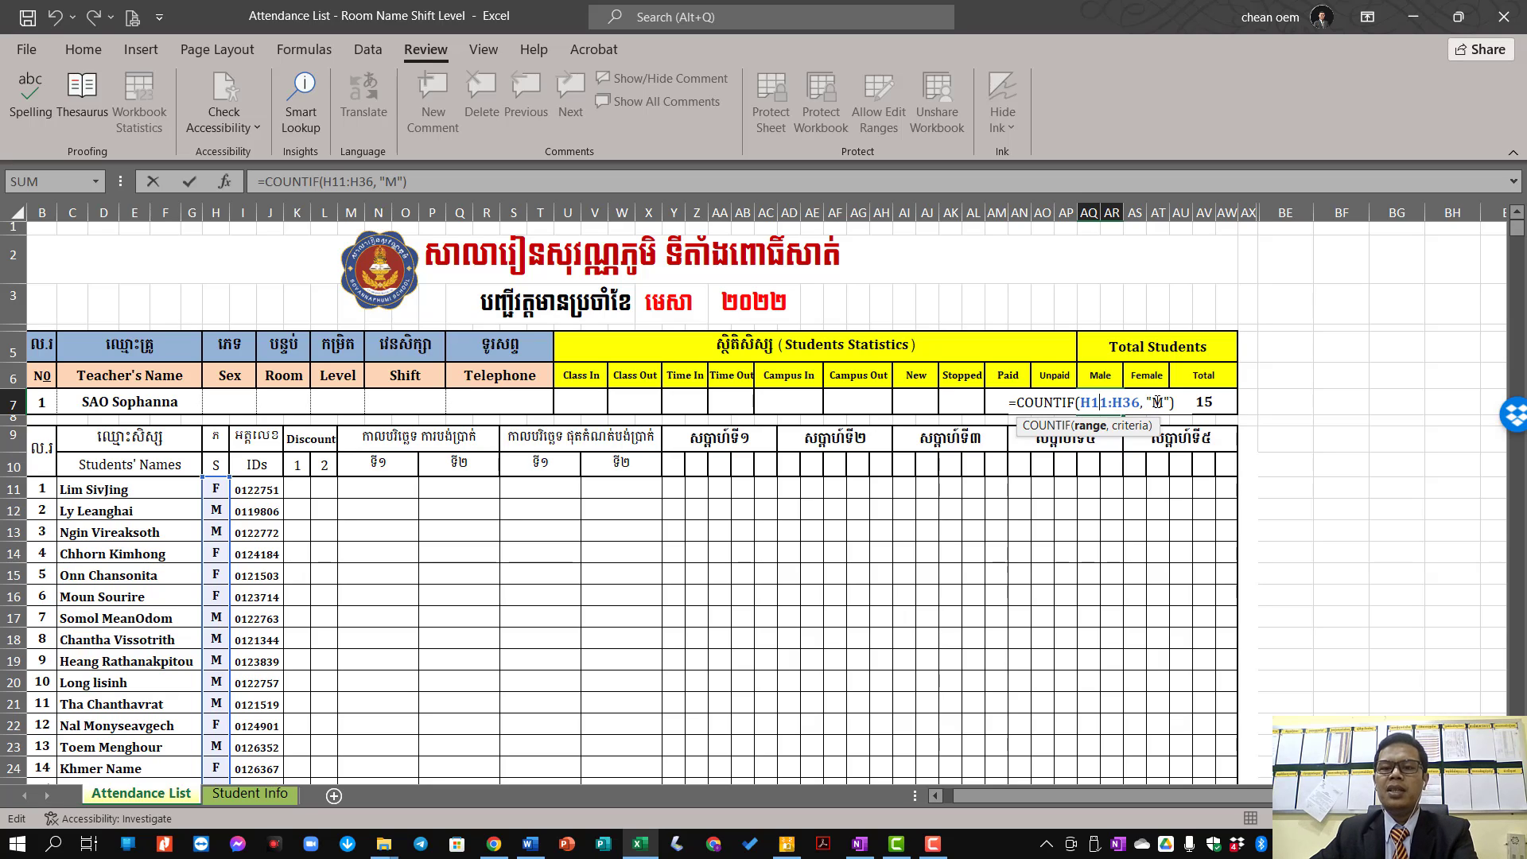
pyautogui.press('Return')
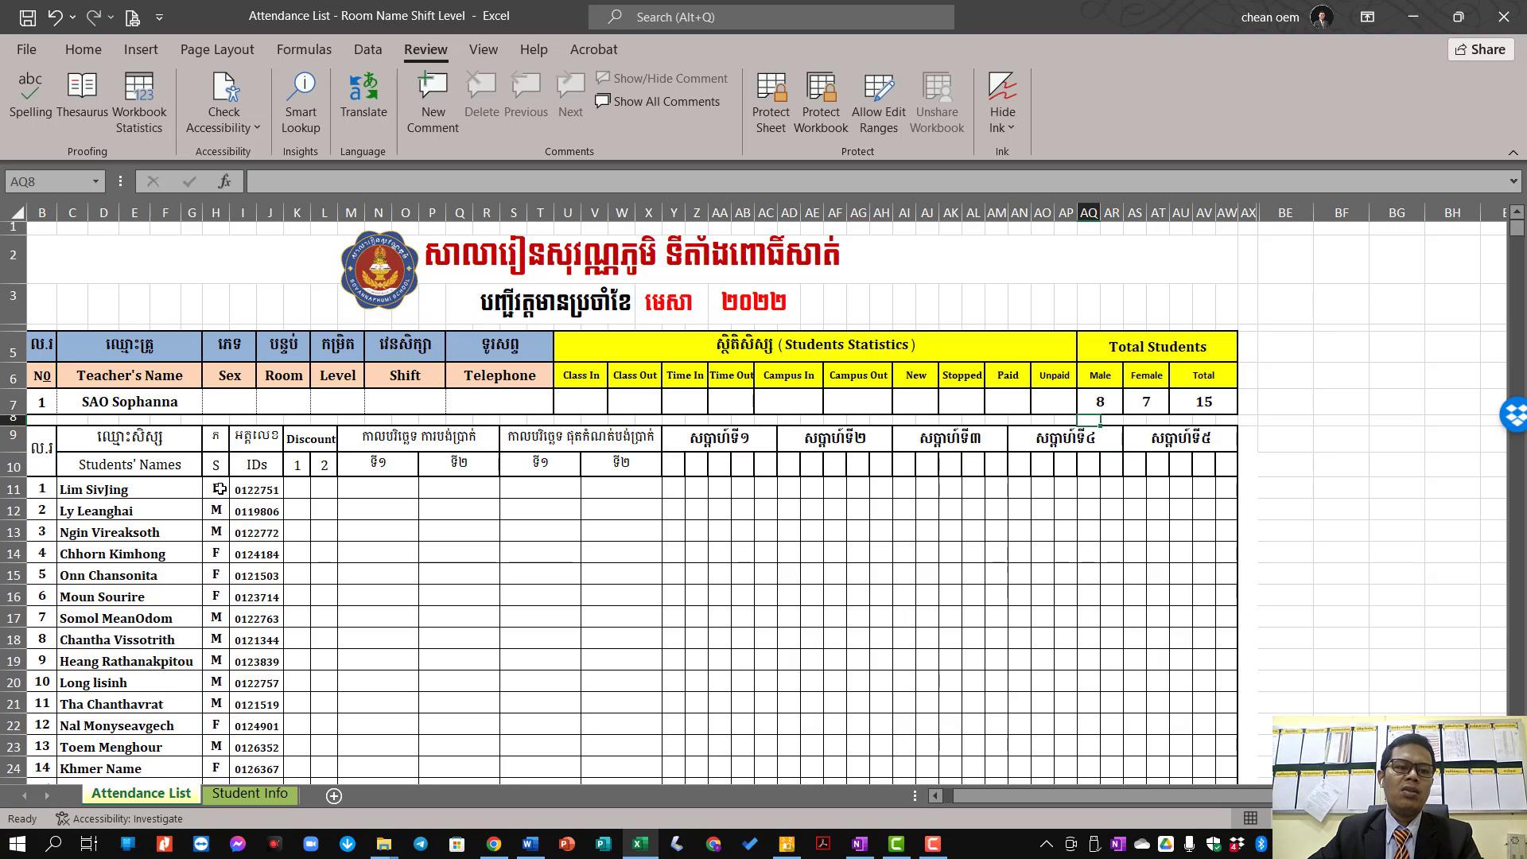
pyautogui.moveTo(215, 493); pyautogui.dragTo(216, 757)
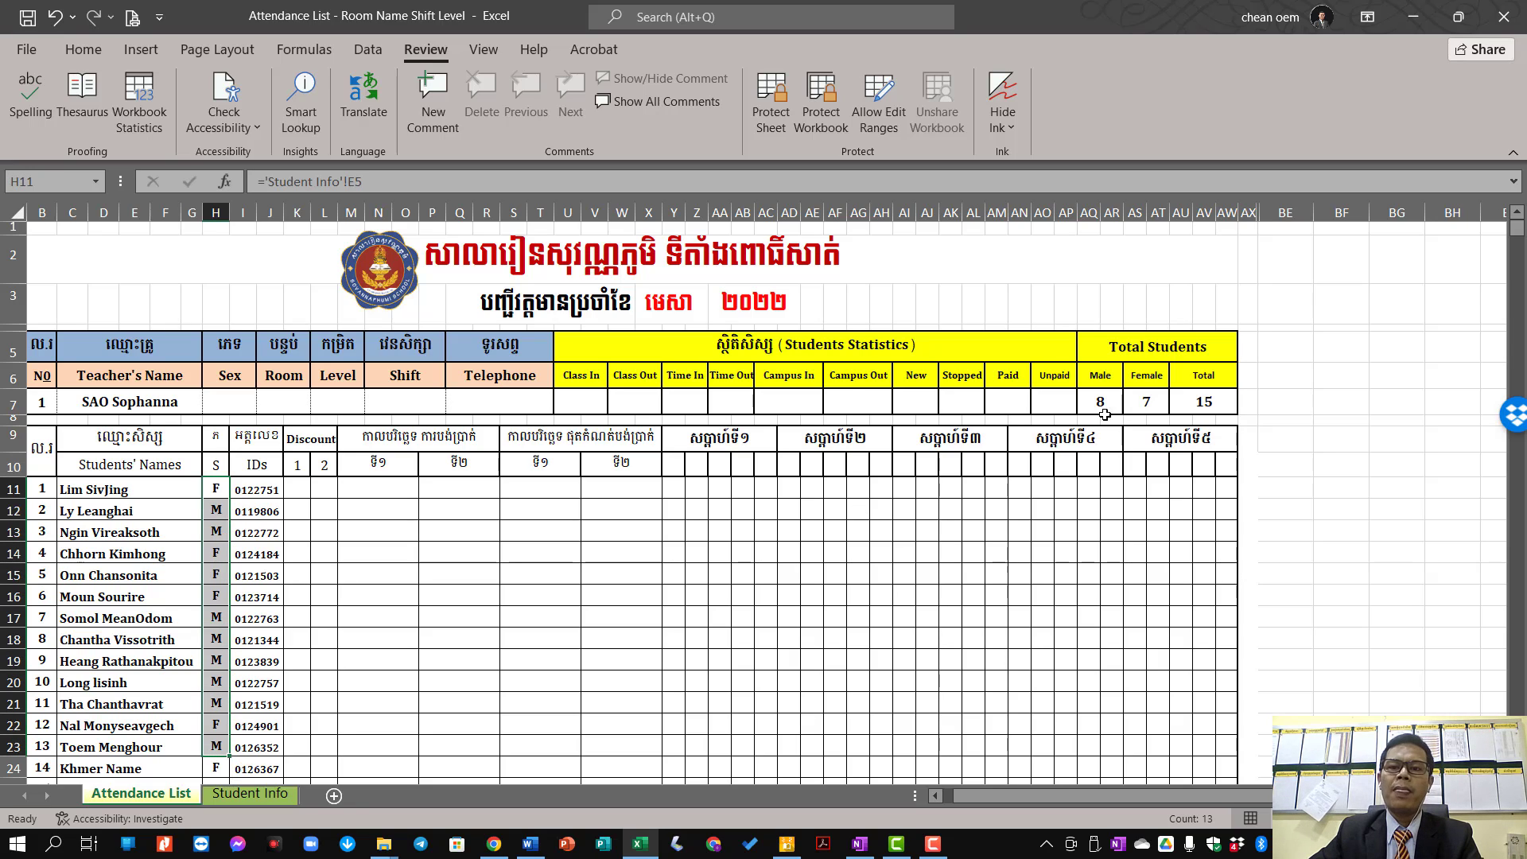
pyautogui.click(1145, 403)
pyautogui.doubleClick(1145, 403)
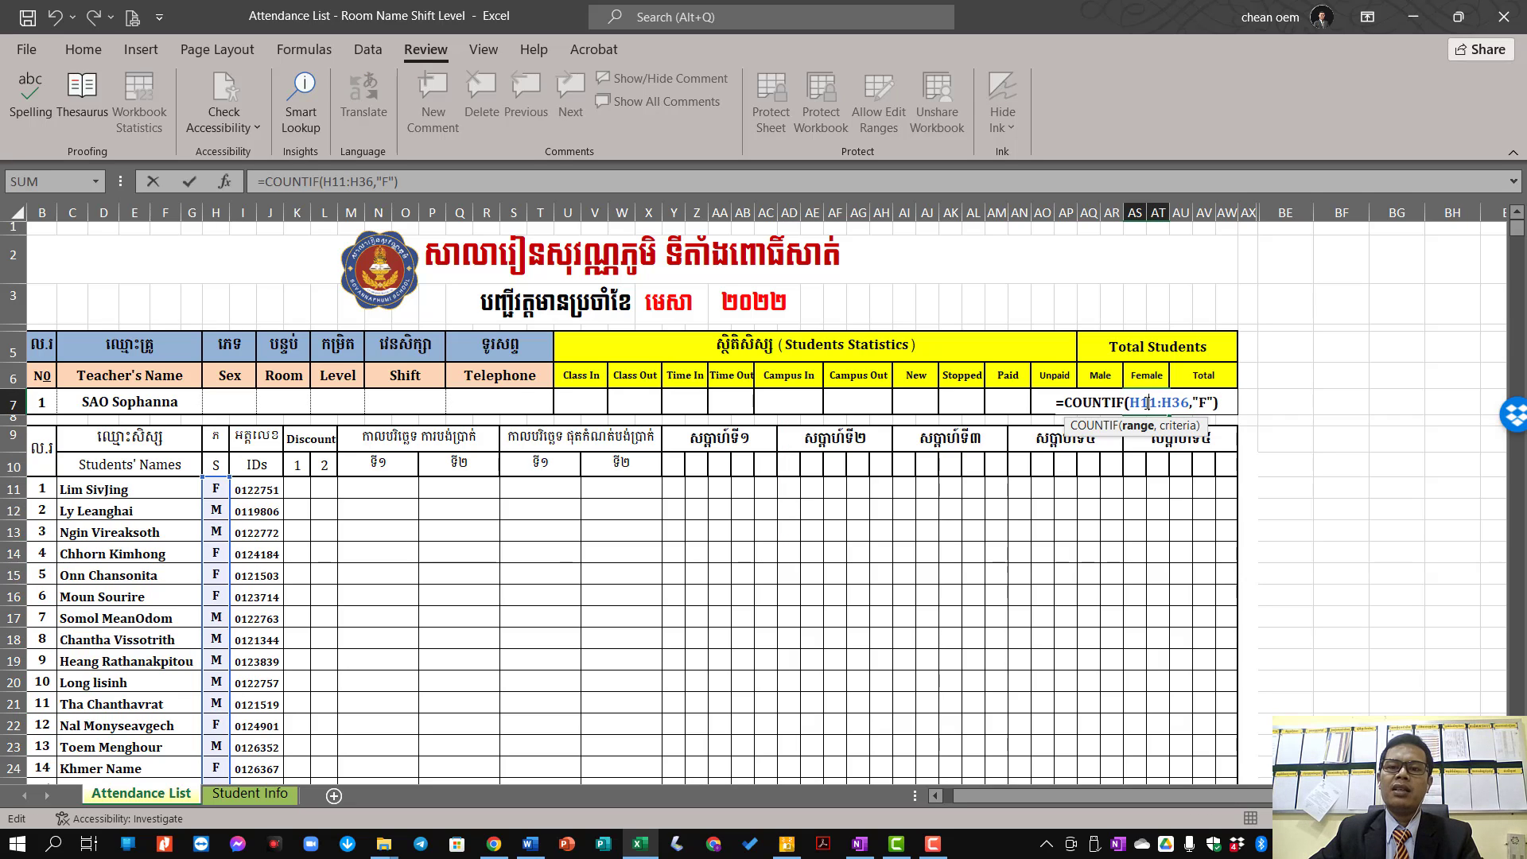
pyautogui.press('Return')
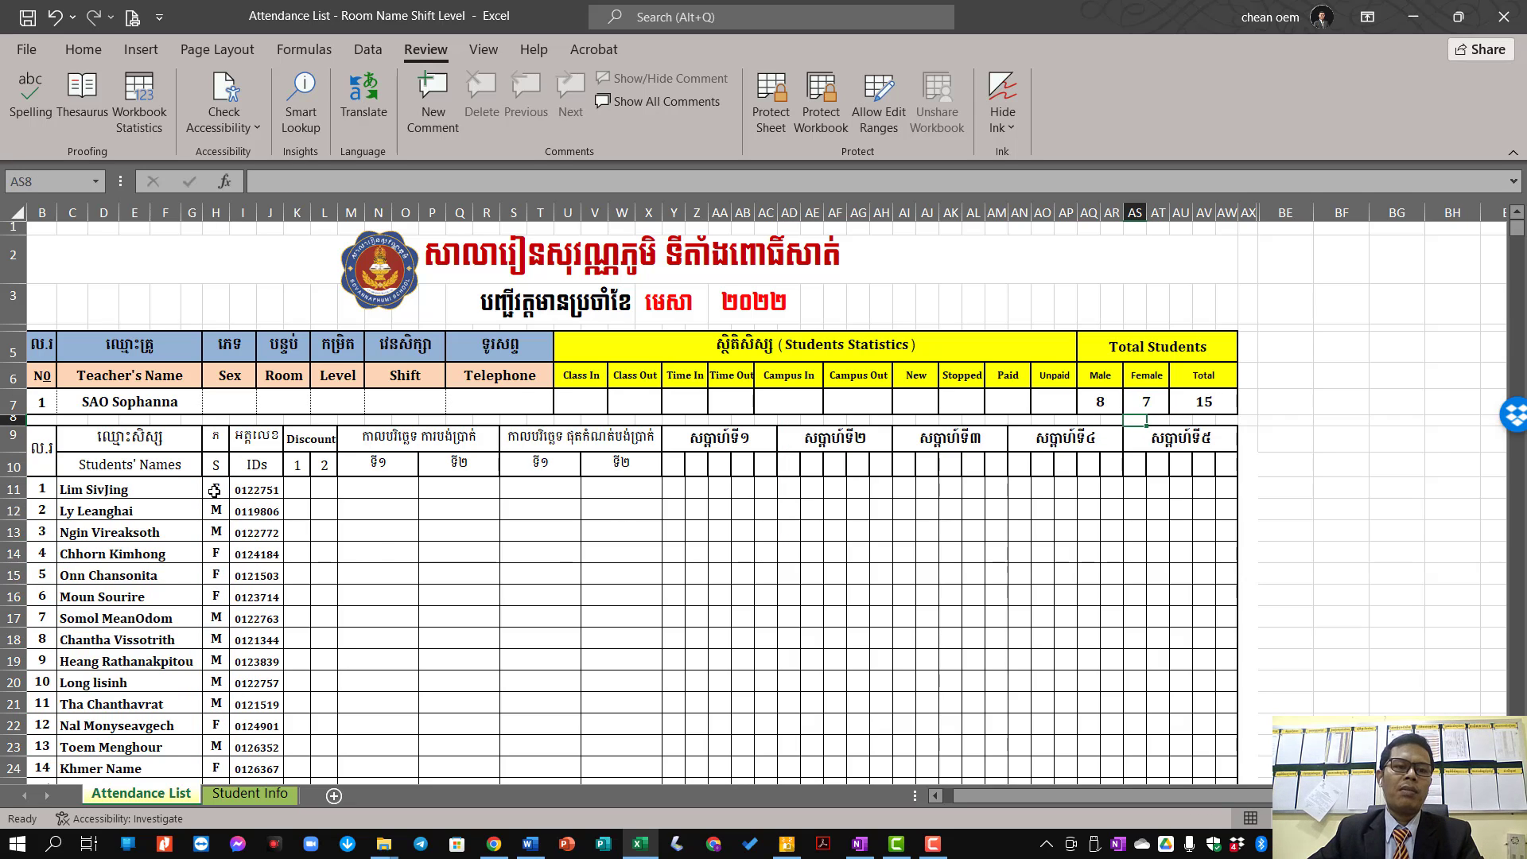
# Step: Highlight the sex entries H11:H25, the Male and Female counts, and the Total Students block
pyautogui.scroll(-1, 213, 765)
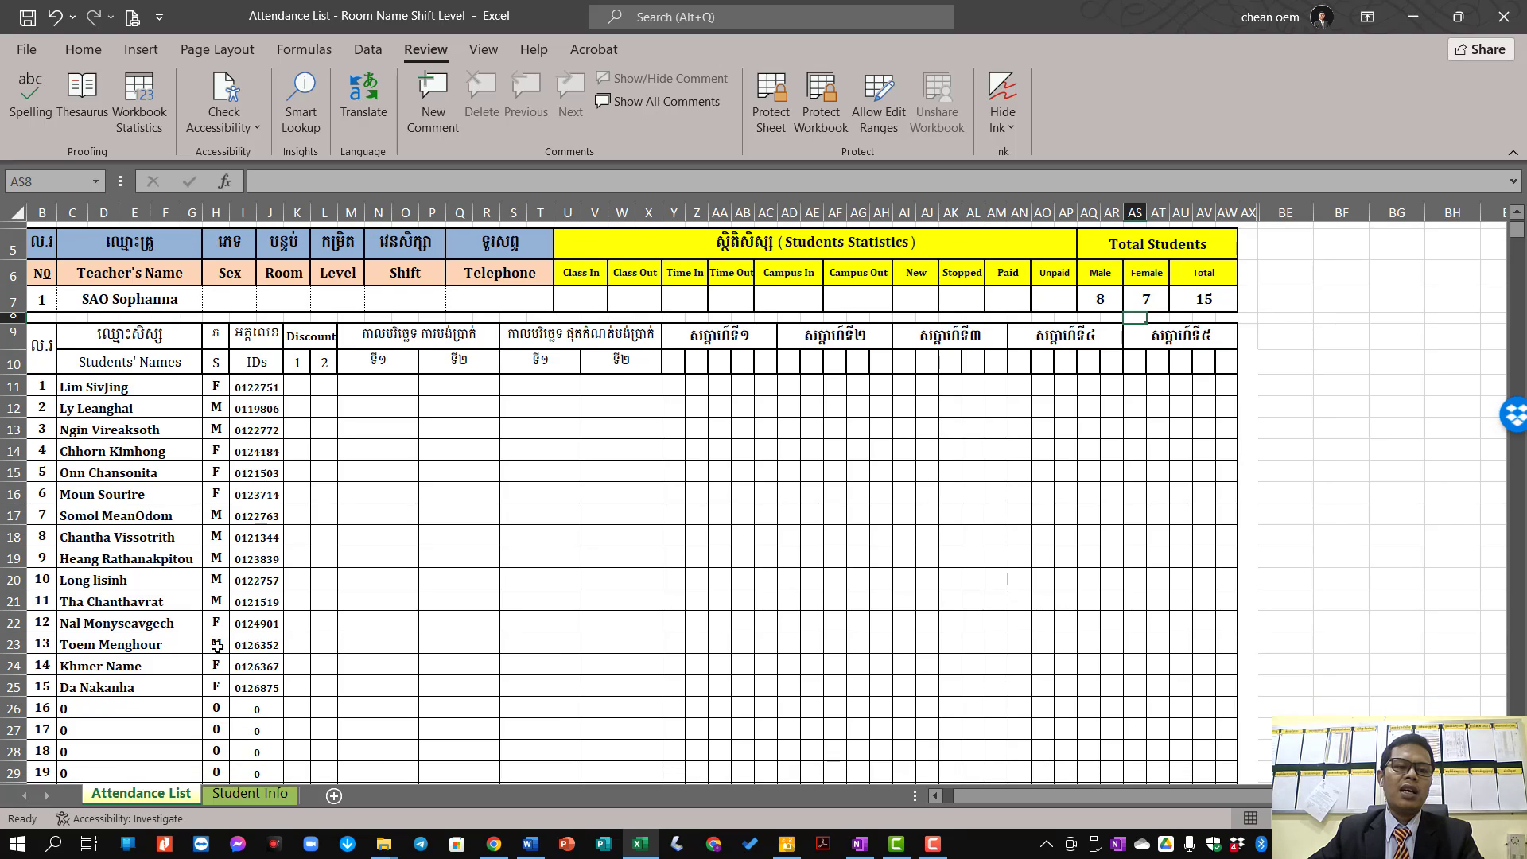
pyautogui.moveTo(216, 383); pyautogui.dragTo(225, 682)
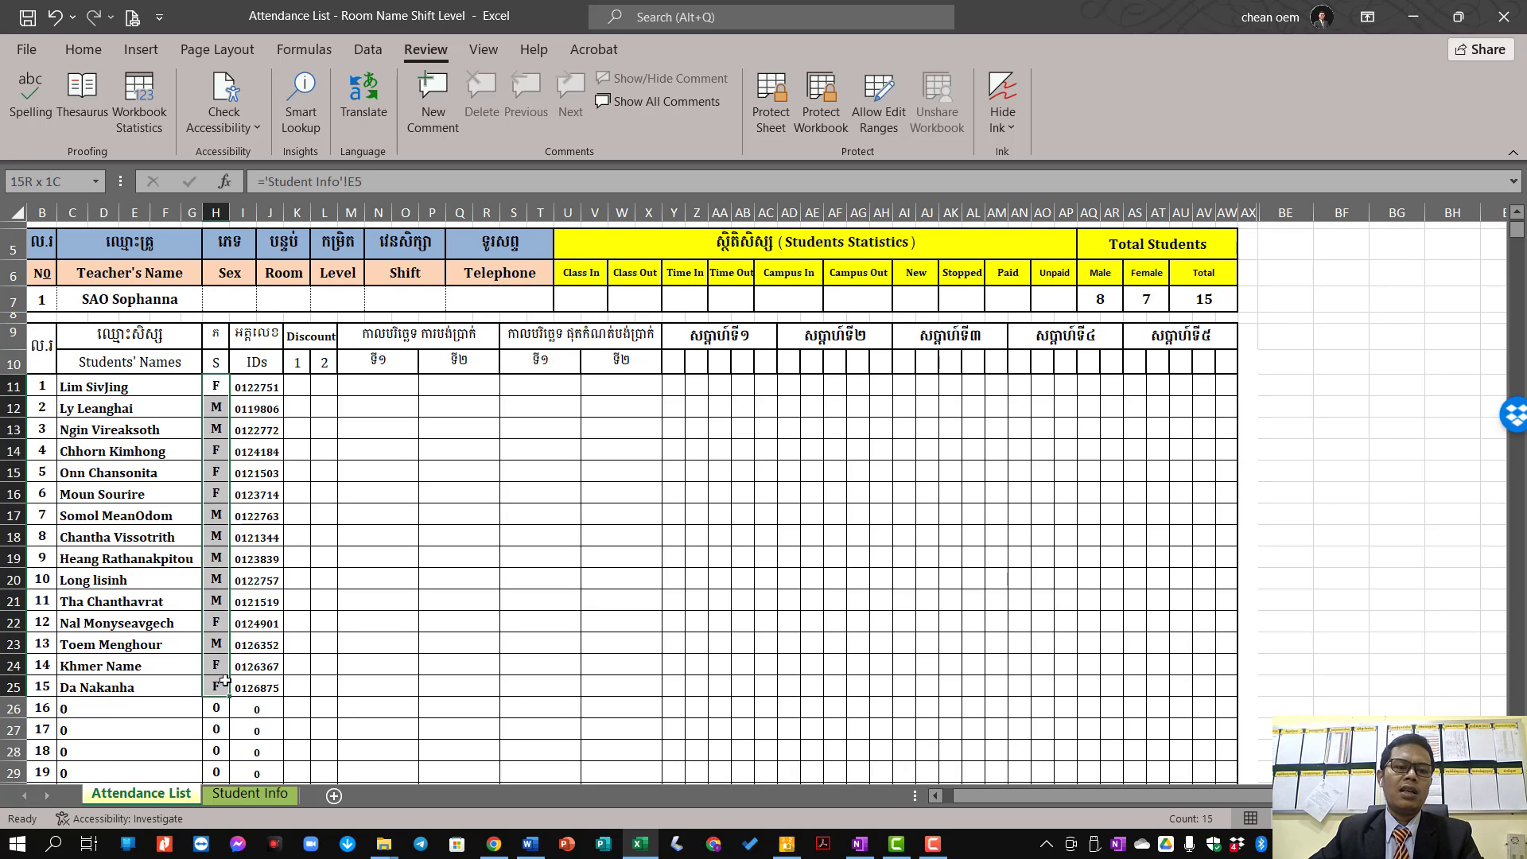
pyautogui.scroll(1, 437, 613)
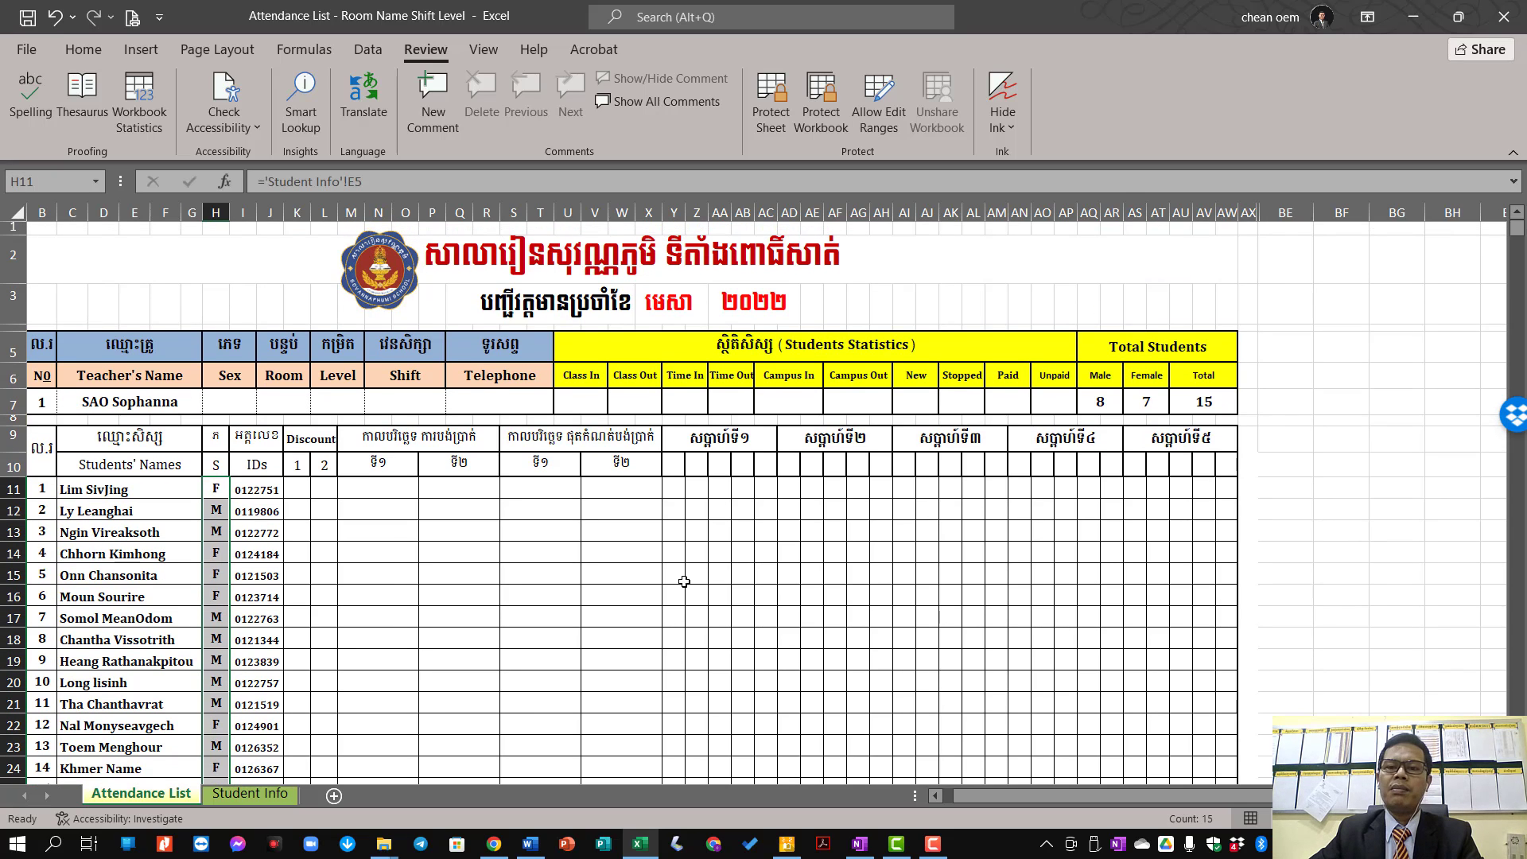
pyautogui.click(1104, 401)
pyautogui.click(1131, 398)
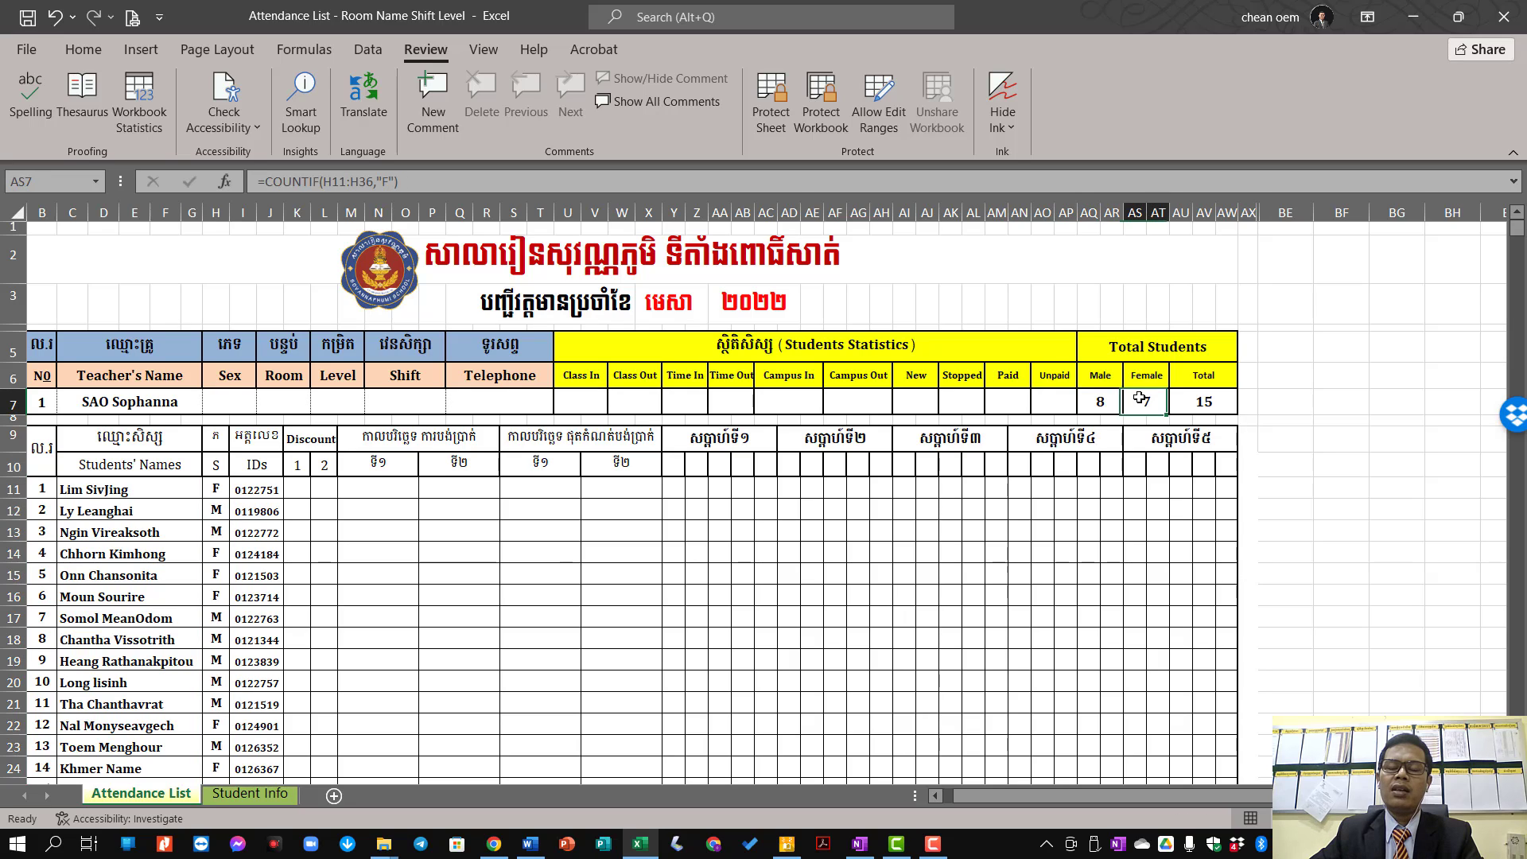
pyautogui.moveTo(1104, 401); pyautogui.dragTo(1146, 401)
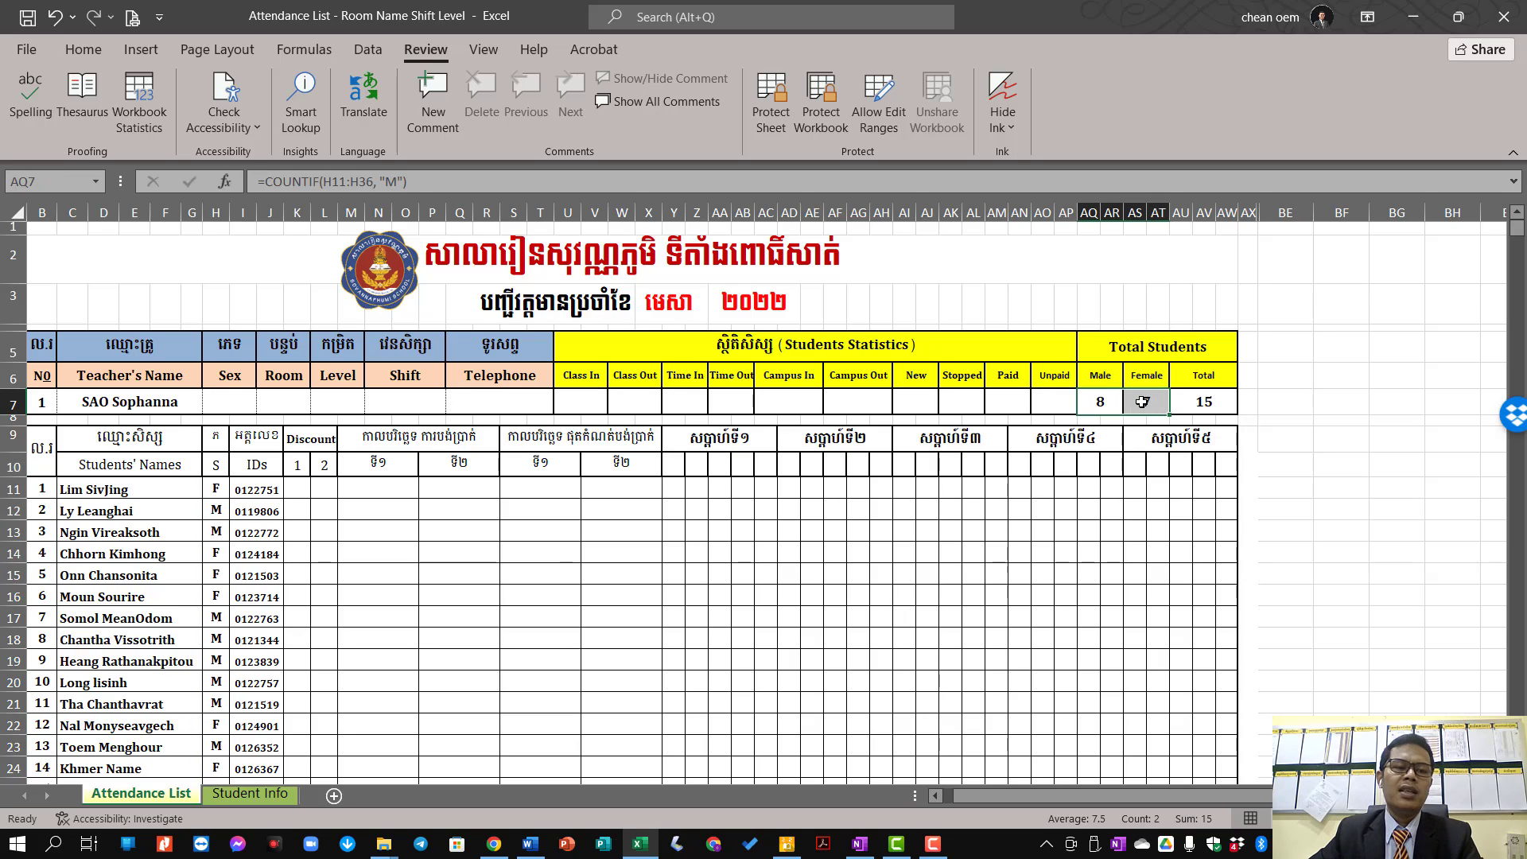
pyautogui.click(806, 562)
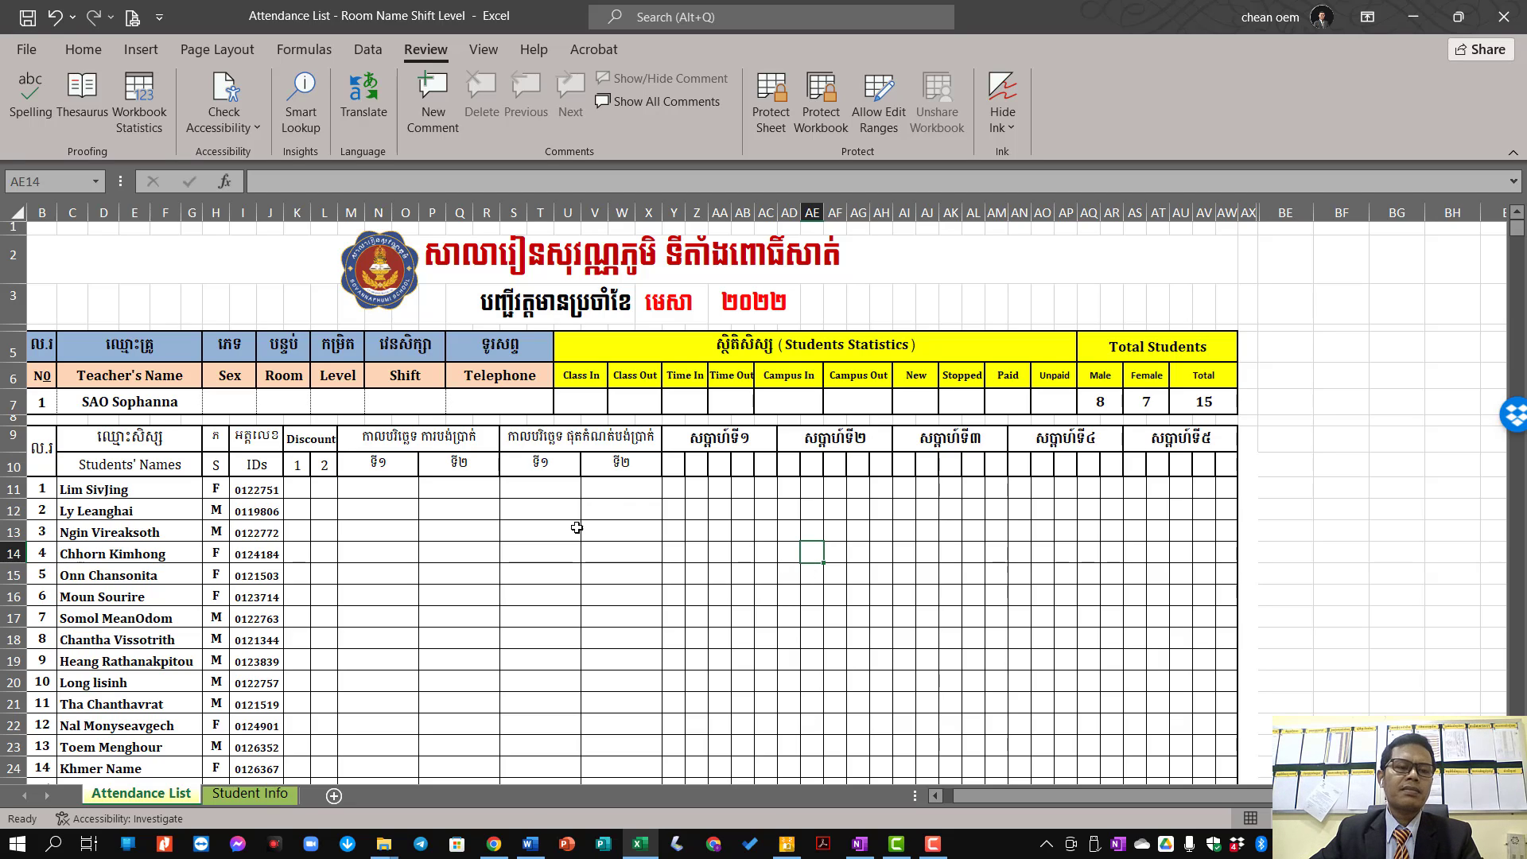
pyautogui.moveTo(1115, 403)
pyautogui.mouseDown()
pyautogui.moveTo(1216, 354)
pyautogui.moveTo(1216, 401)
pyautogui.mouseUp()
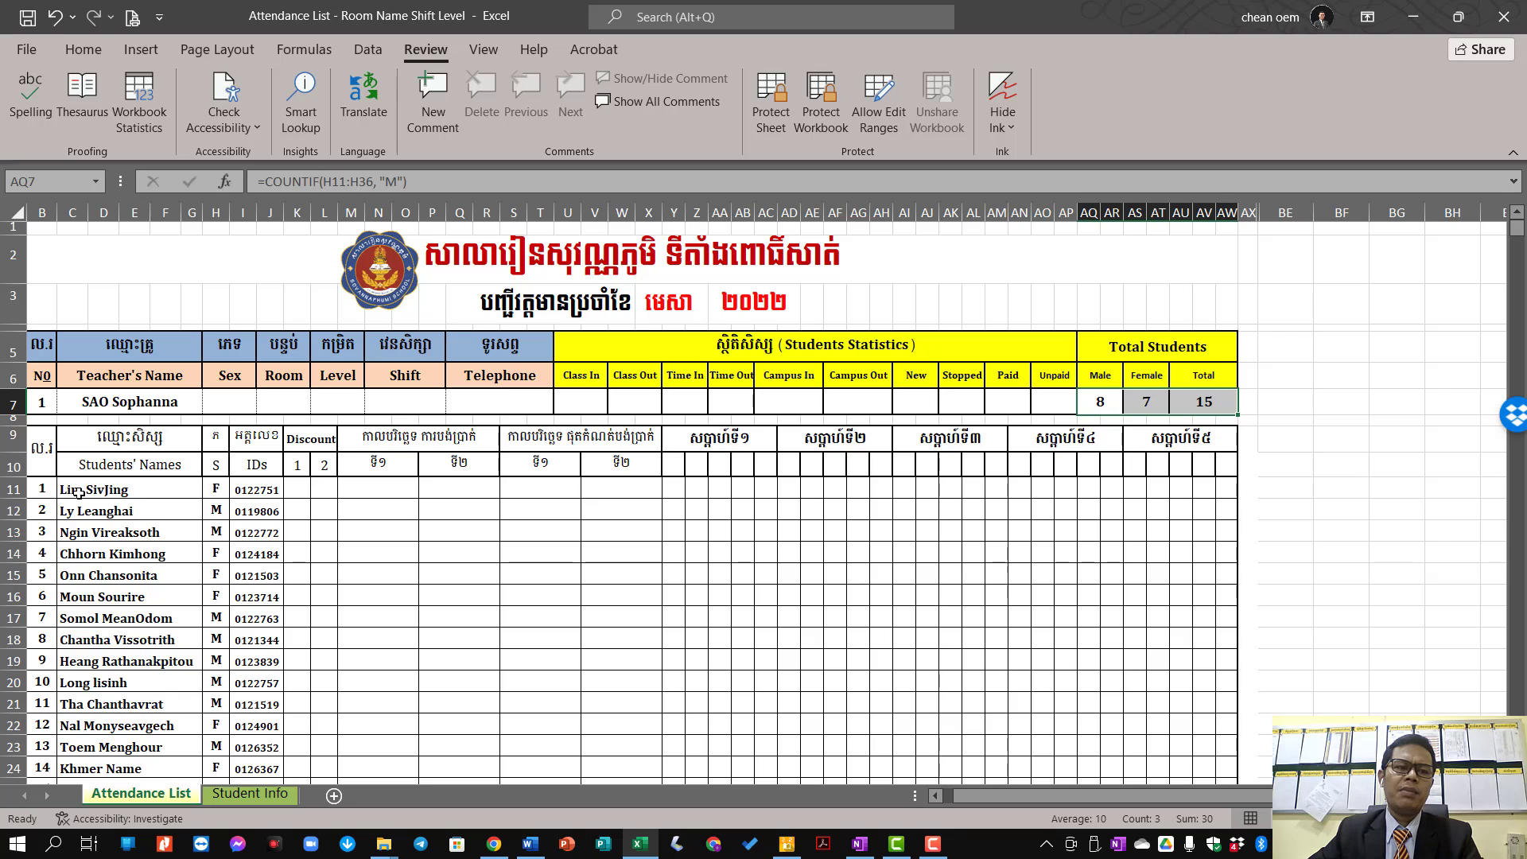
# Step: Mark the student list, glance at the Student Info sheet, then return to Attendance List
pyautogui.moveTo(67, 489); pyautogui.dragTo(248, 811)
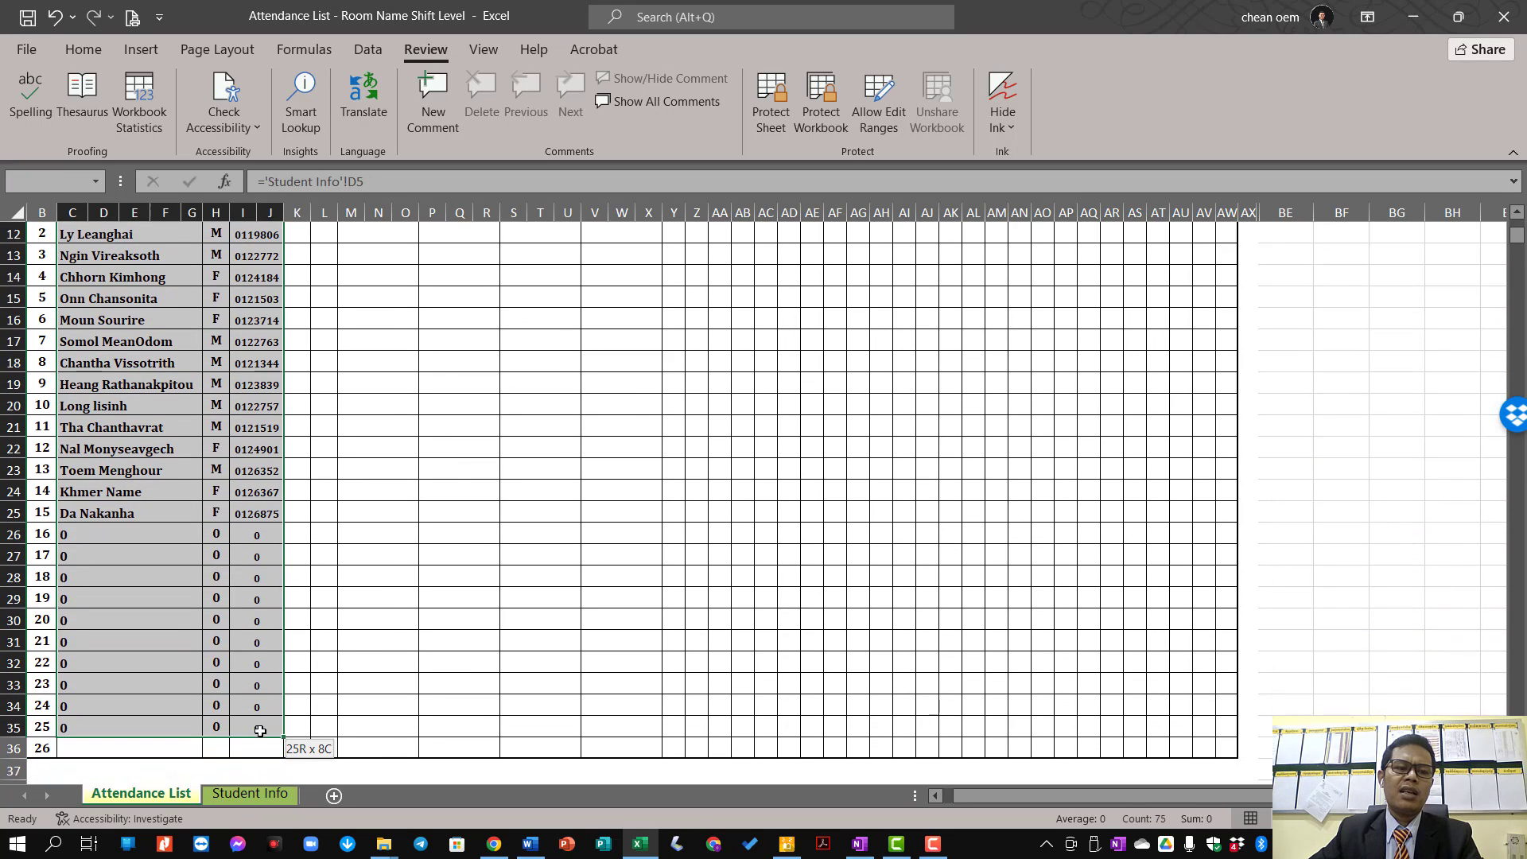
pyautogui.moveTo(248, 812); pyautogui.dragTo(255, 726)
pyautogui.click(250, 793)
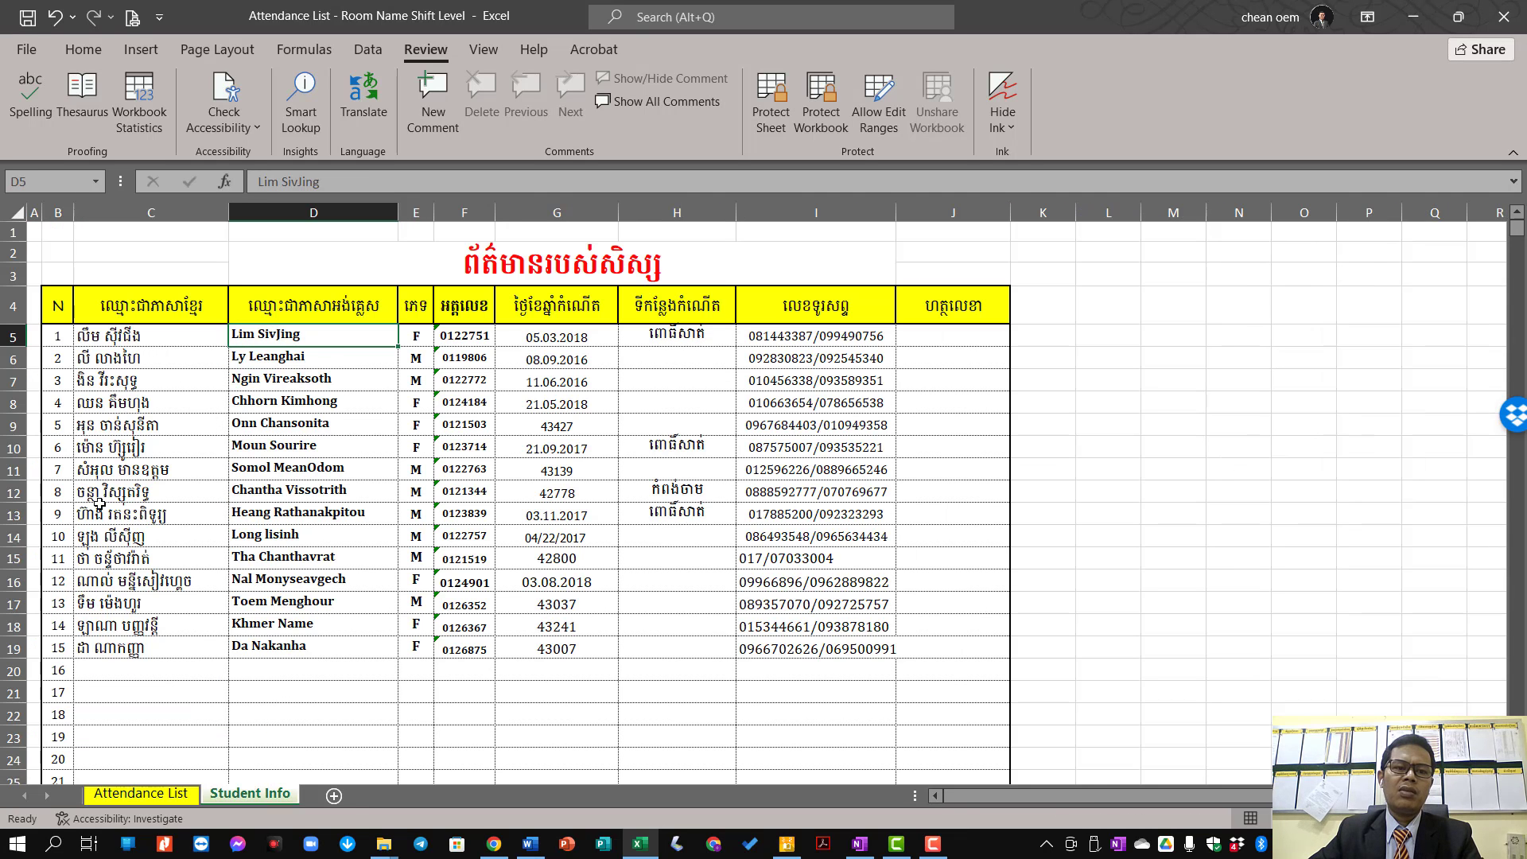
pyautogui.click(188, 795)
pyautogui.scroll(3, 509, 557)
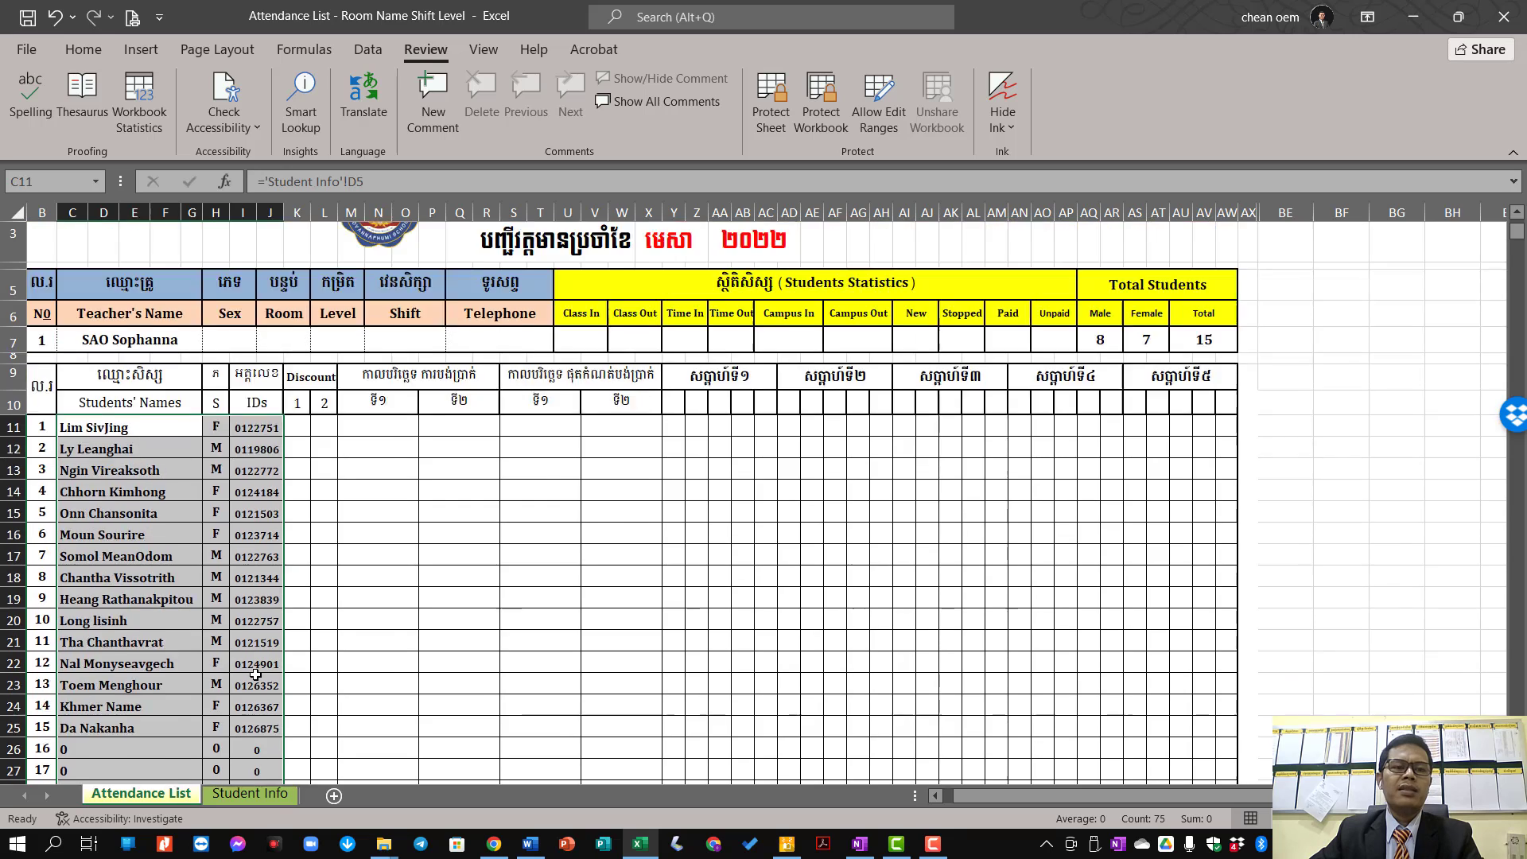
pyautogui.scroll(1, 509, 572)
pyautogui.click(525, 597)
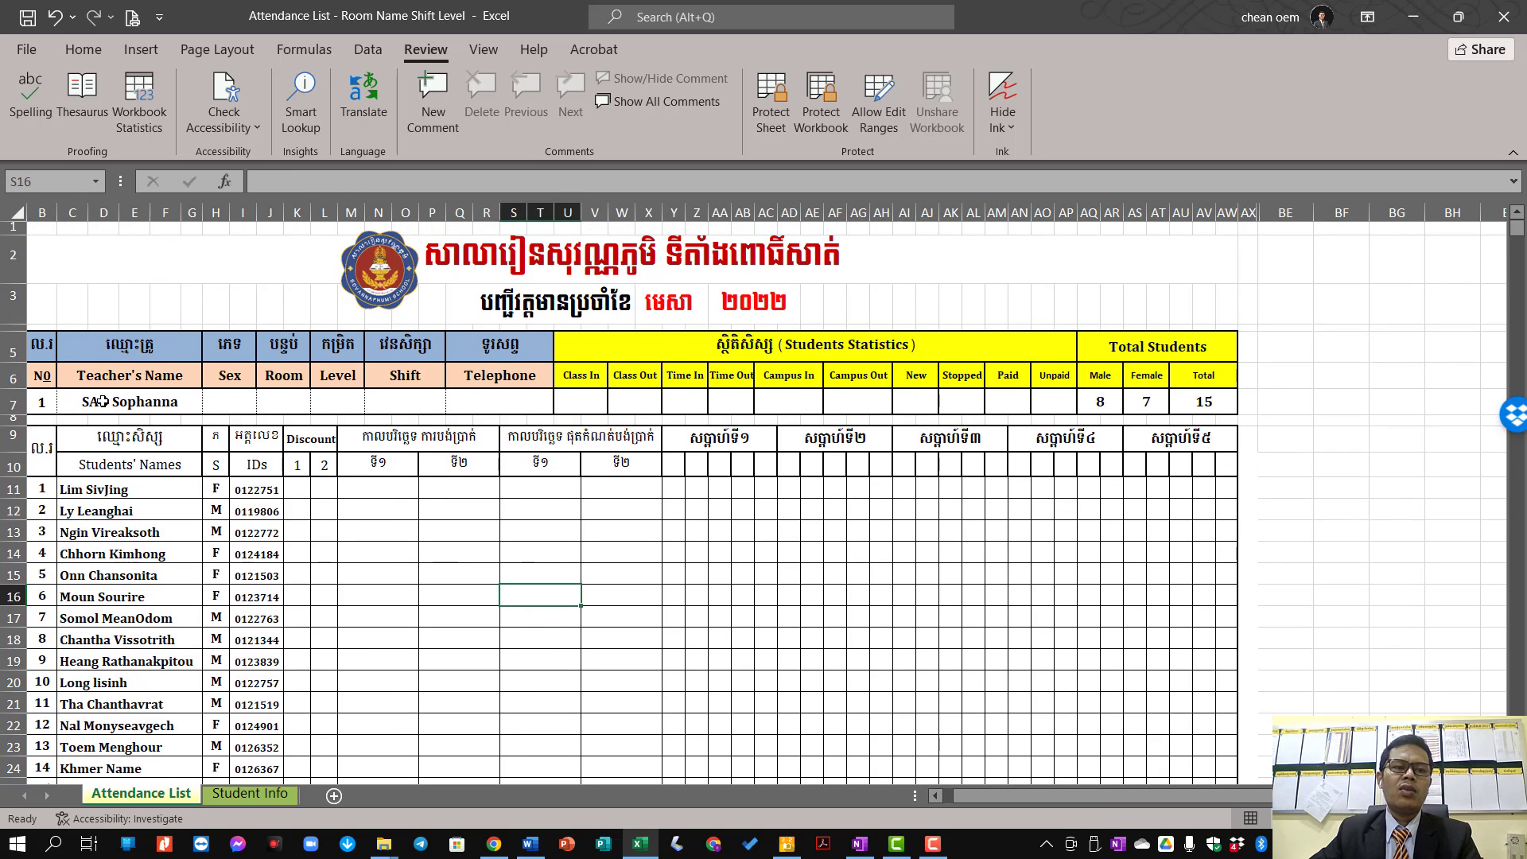
# Step: Re-mark the teacher row and attendance grid, then select the whole sheet on the Home ribbon
pyautogui.moveTo(100, 402); pyautogui.dragTo(1077, 398)
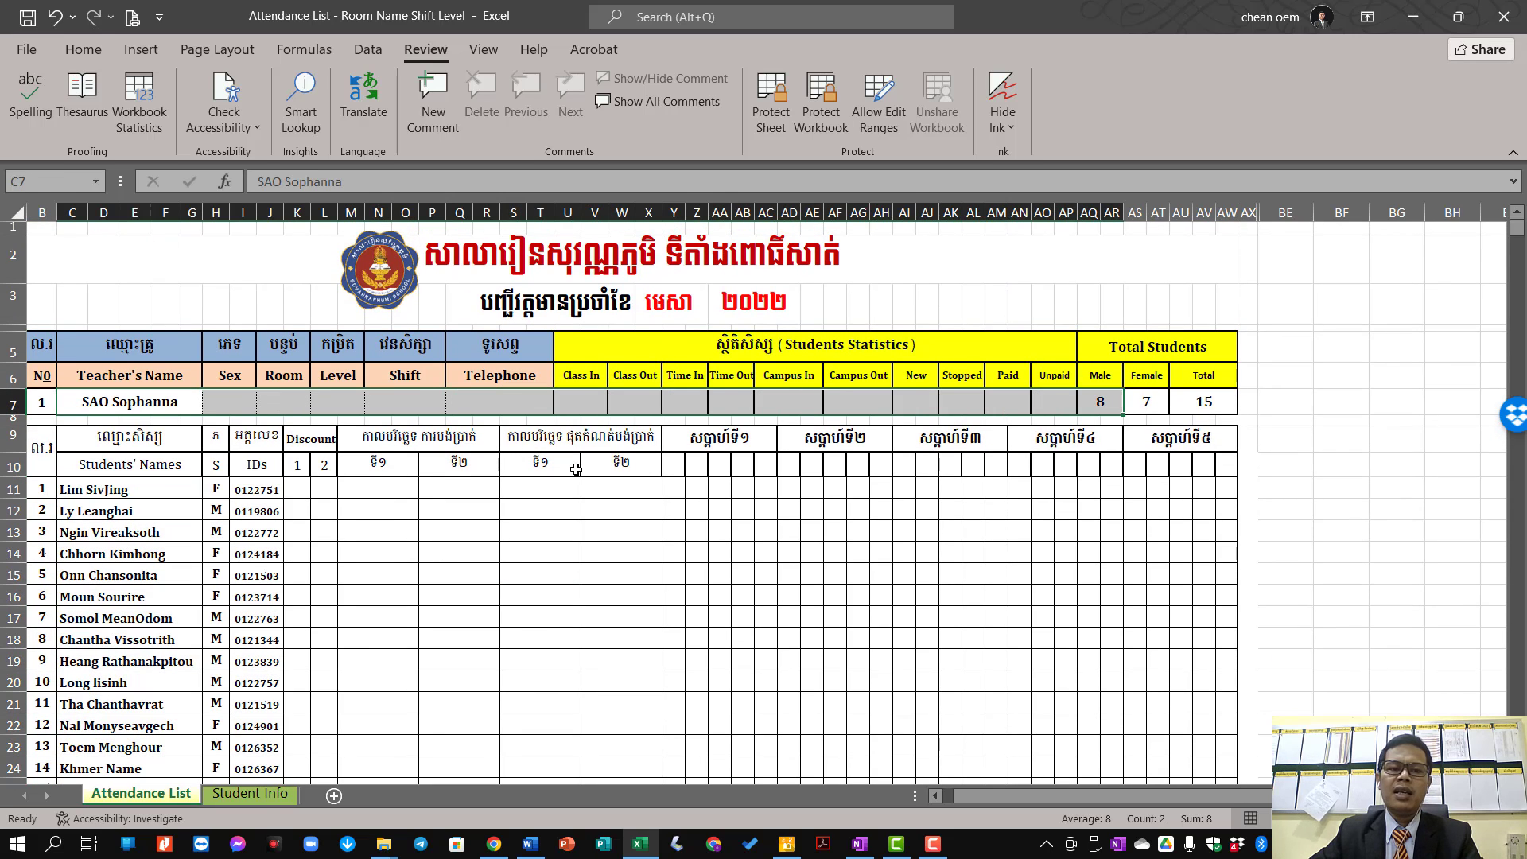
pyautogui.moveTo(297, 486)
pyautogui.mouseDown()
pyautogui.moveTo(1208, 522)
pyautogui.moveTo(1229, 730)
pyautogui.mouseUp()
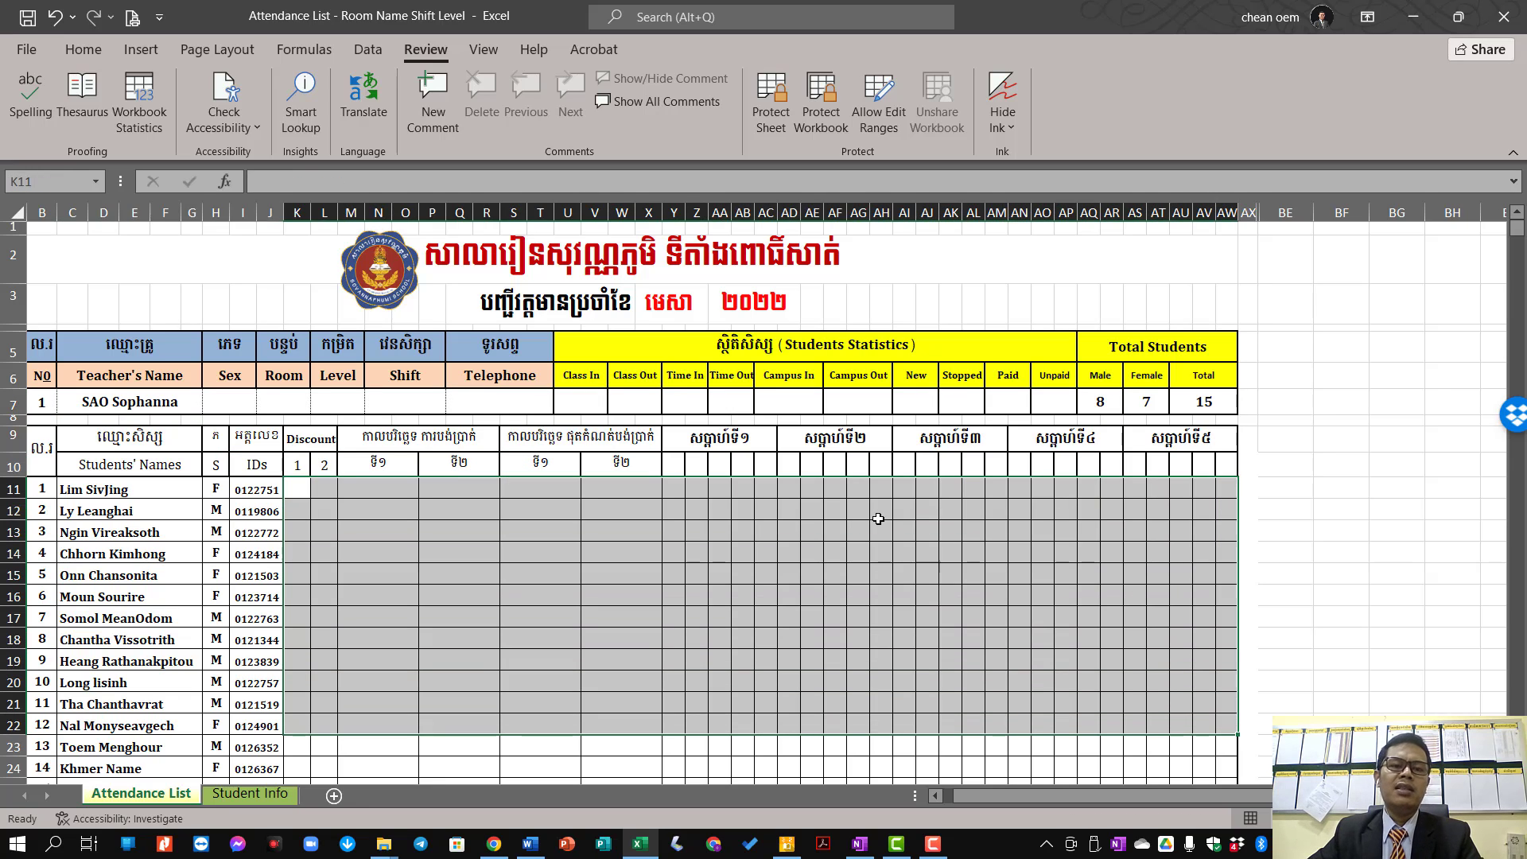
pyautogui.click(132, 262)
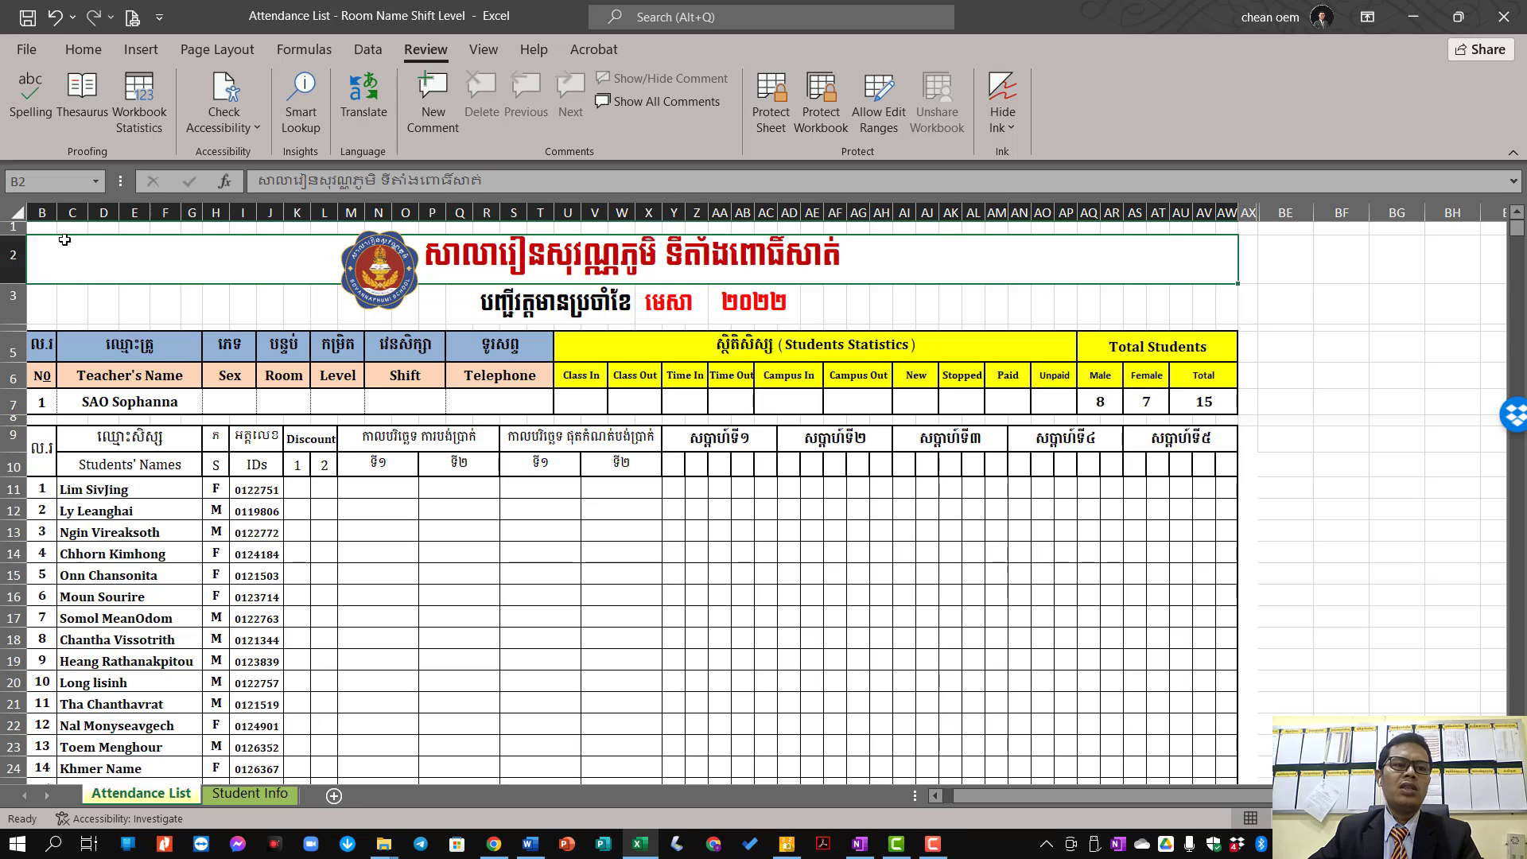
pyautogui.click(15, 214)
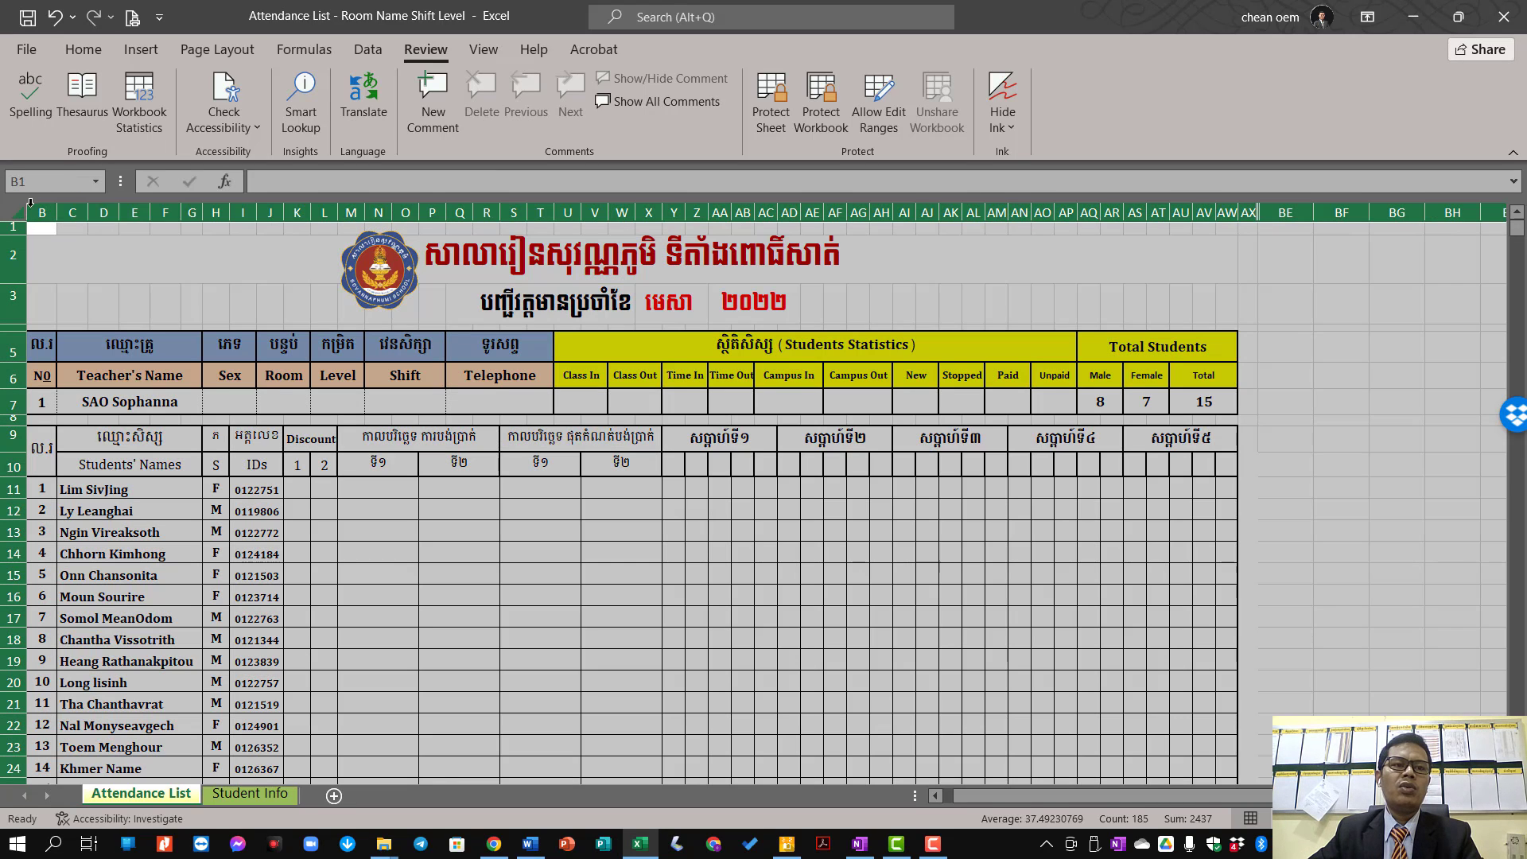
pyautogui.click(87, 54)
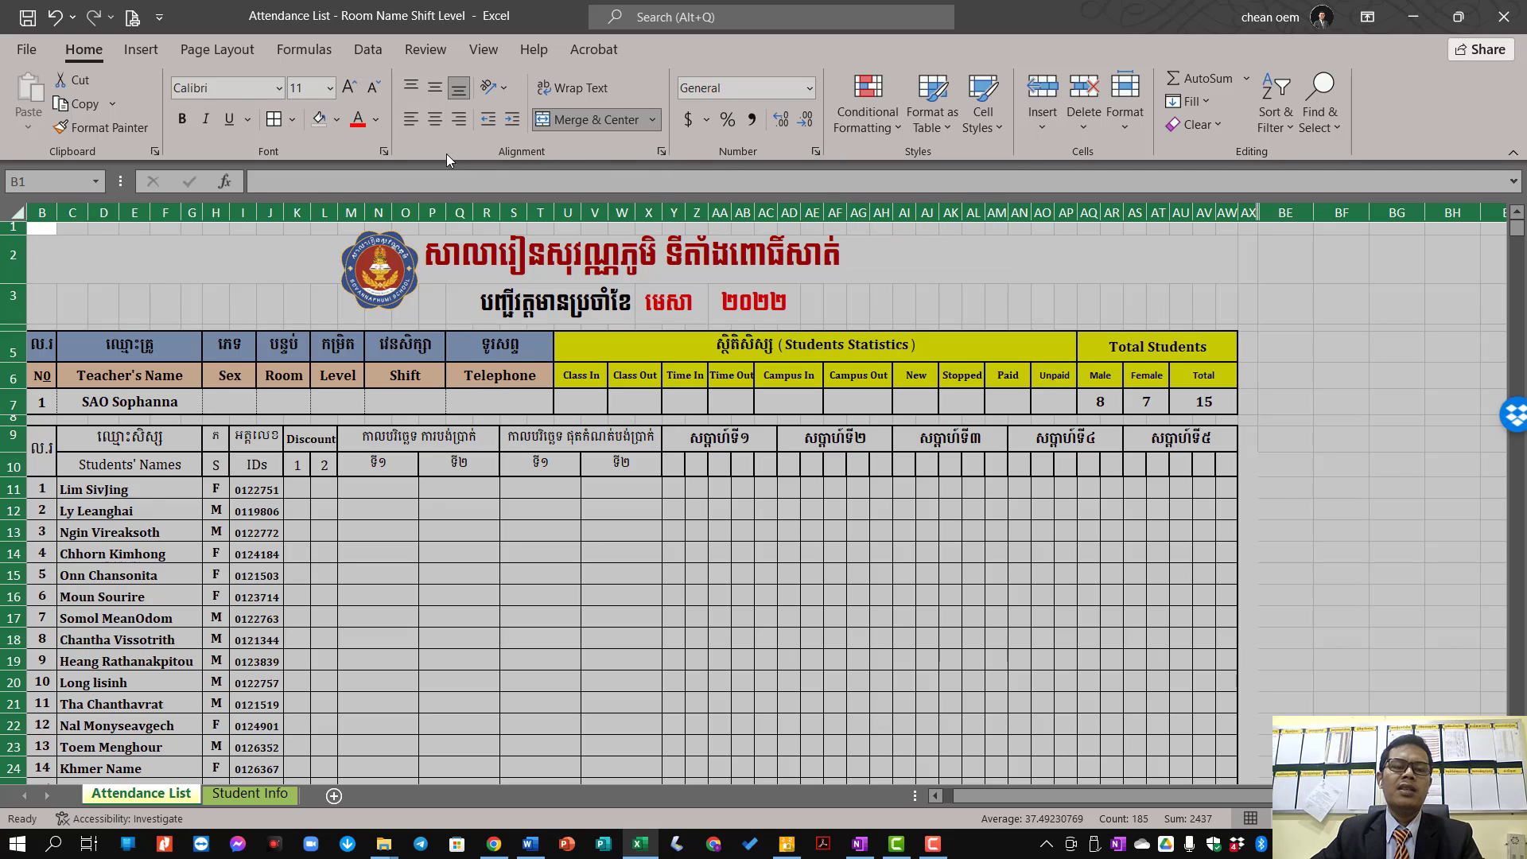
# Step: Open and close the Font and Alignment settings without making changes
pyautogui.click(385, 153)
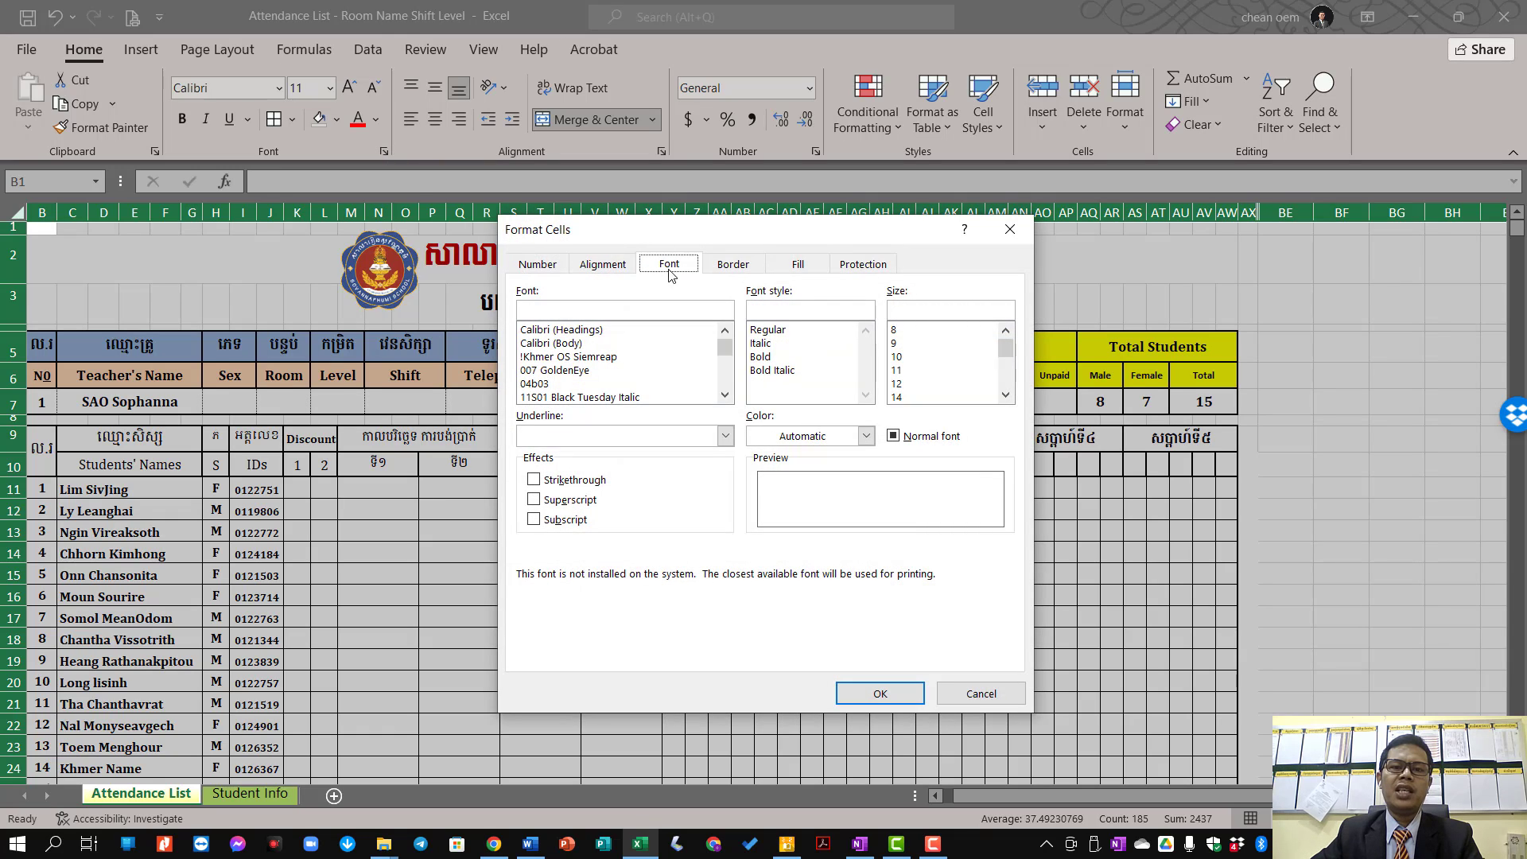
pyautogui.click(1010, 230)
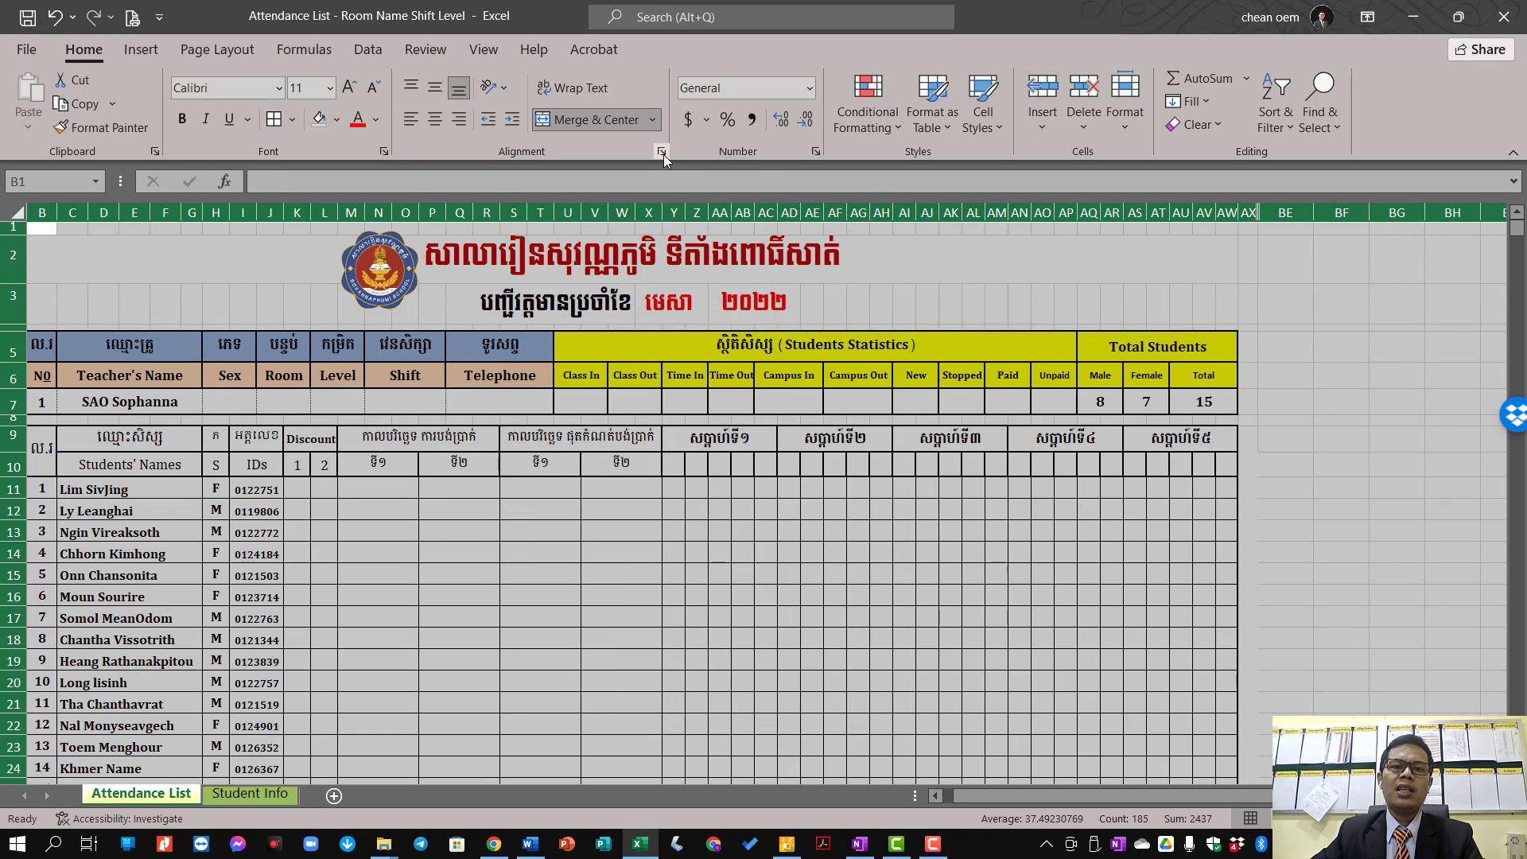
pyautogui.click(662, 153)
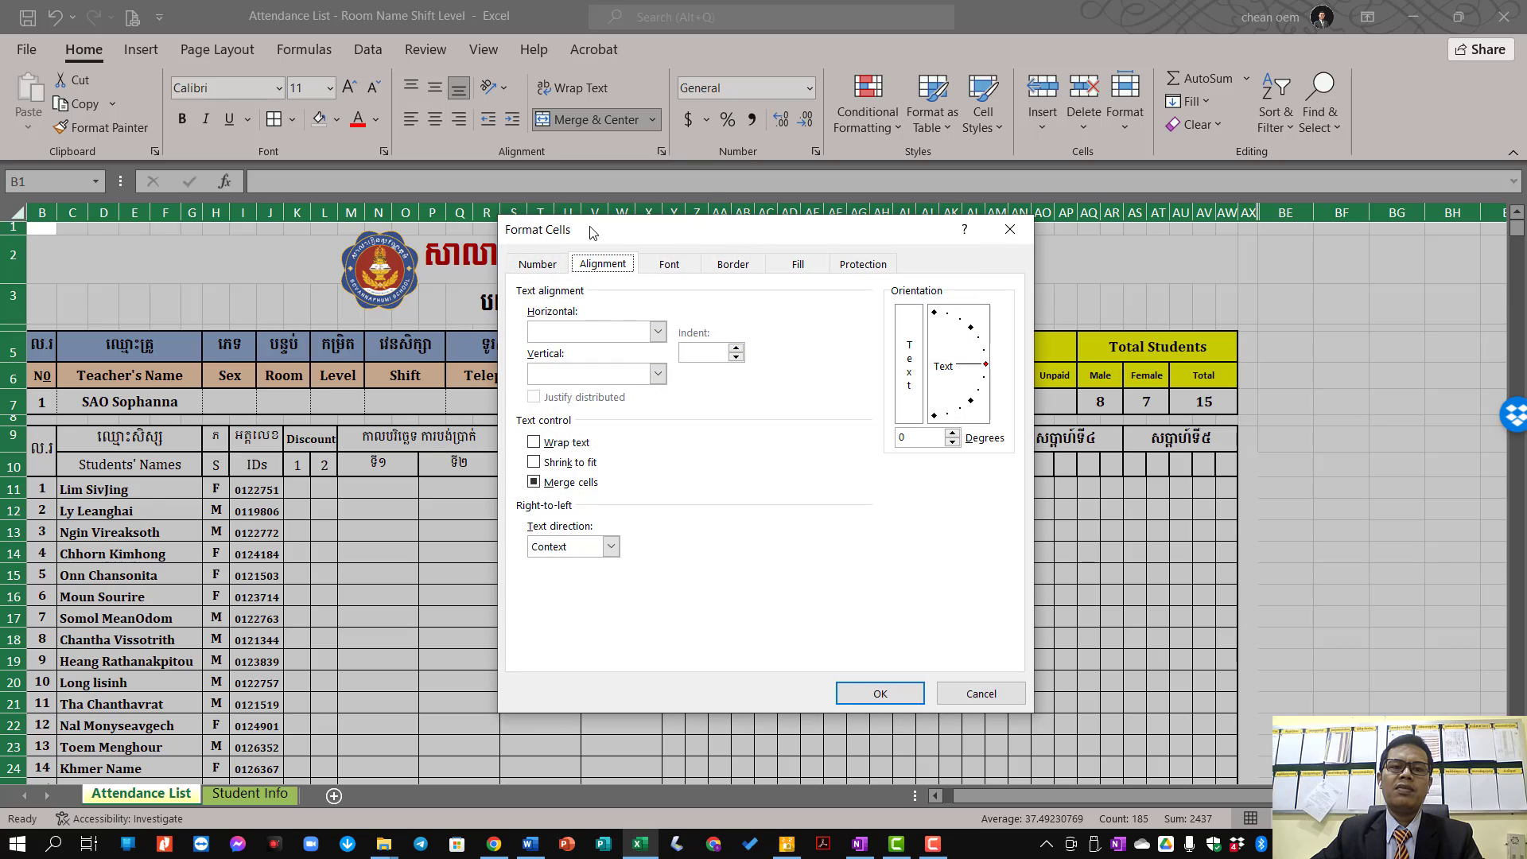
pyautogui.click(1010, 230)
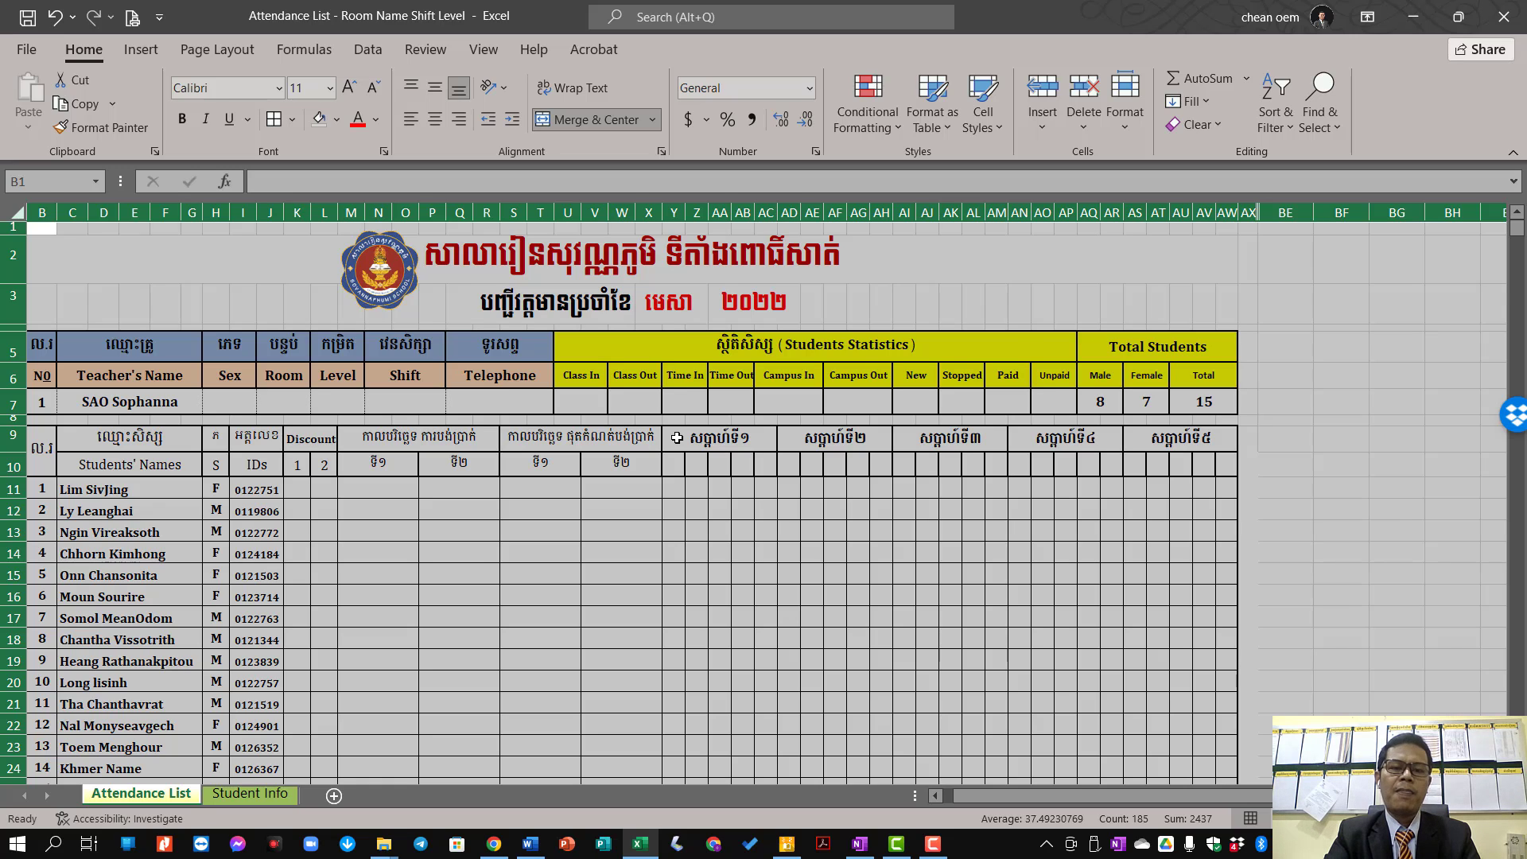
# Step: Keep Locked ticked on the Format Cells Protection tab for all cells and apply
pyautogui.hotkey('ctrl', '1')
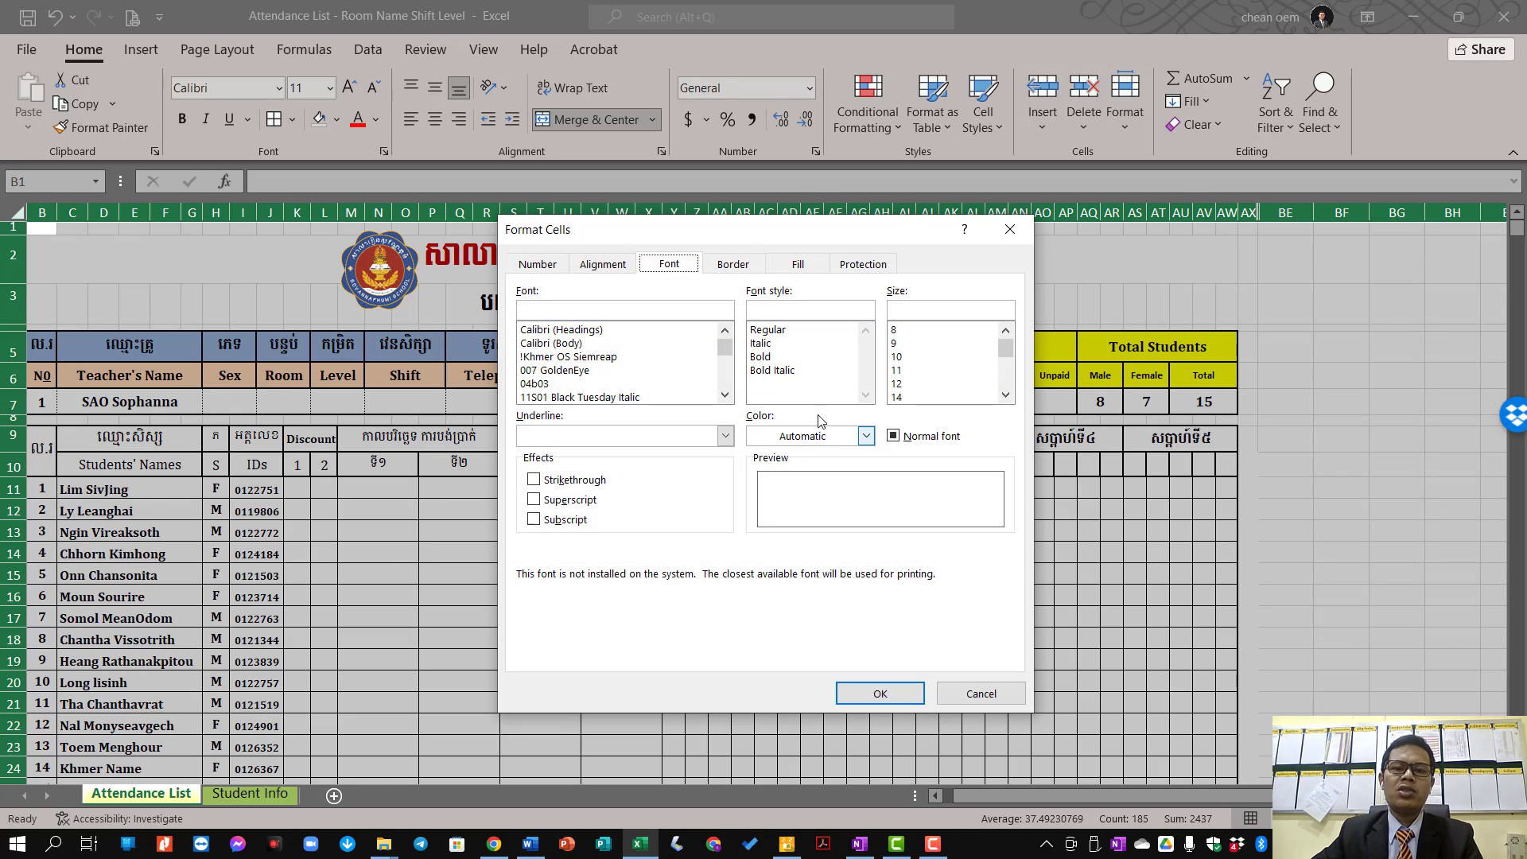
pyautogui.click(866, 270)
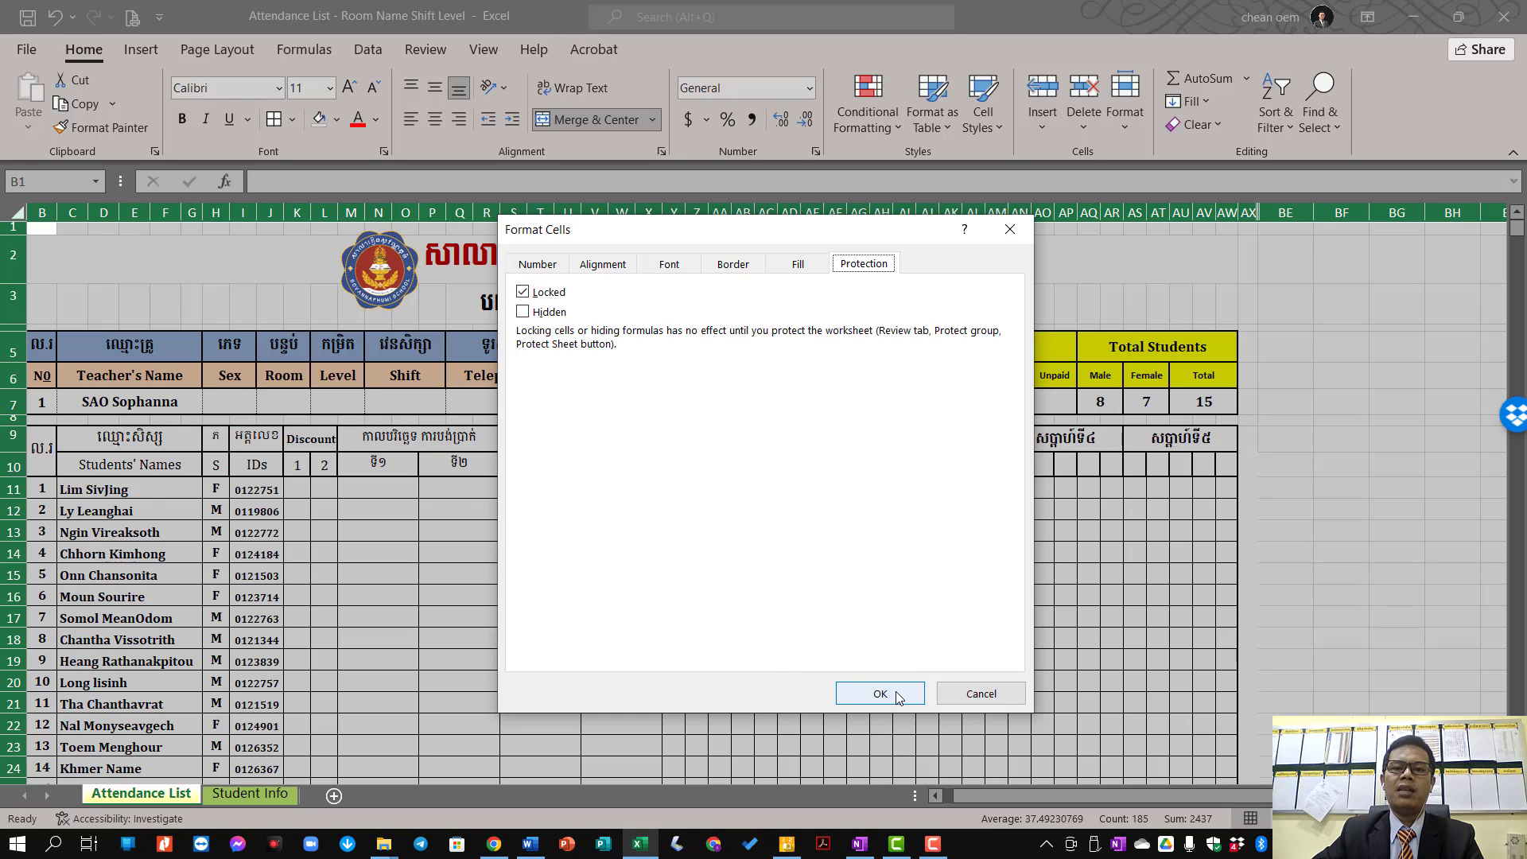
pyautogui.click(523, 293)
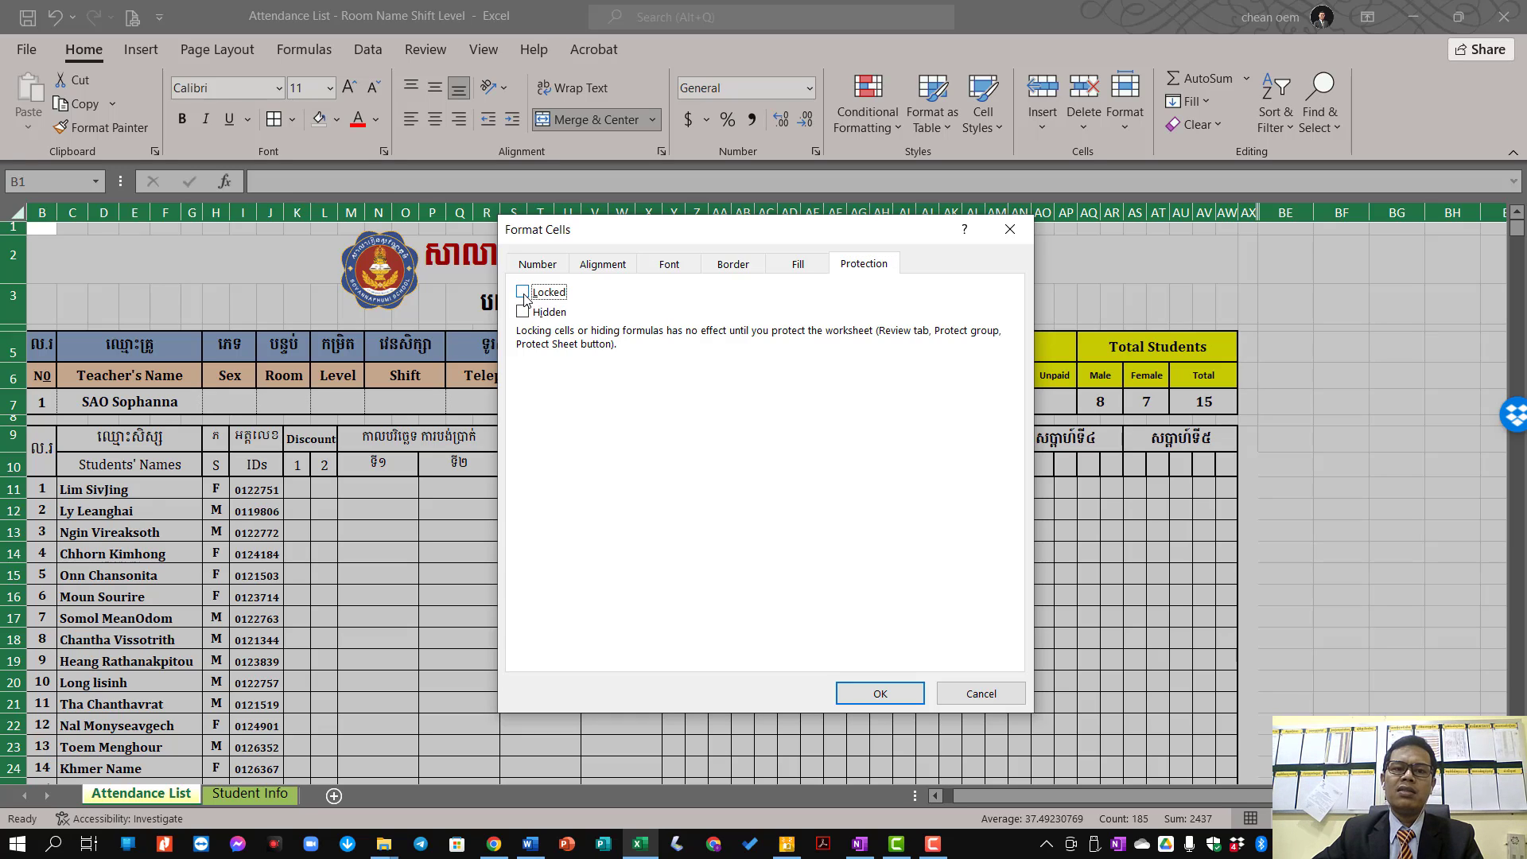
pyautogui.click(523, 294)
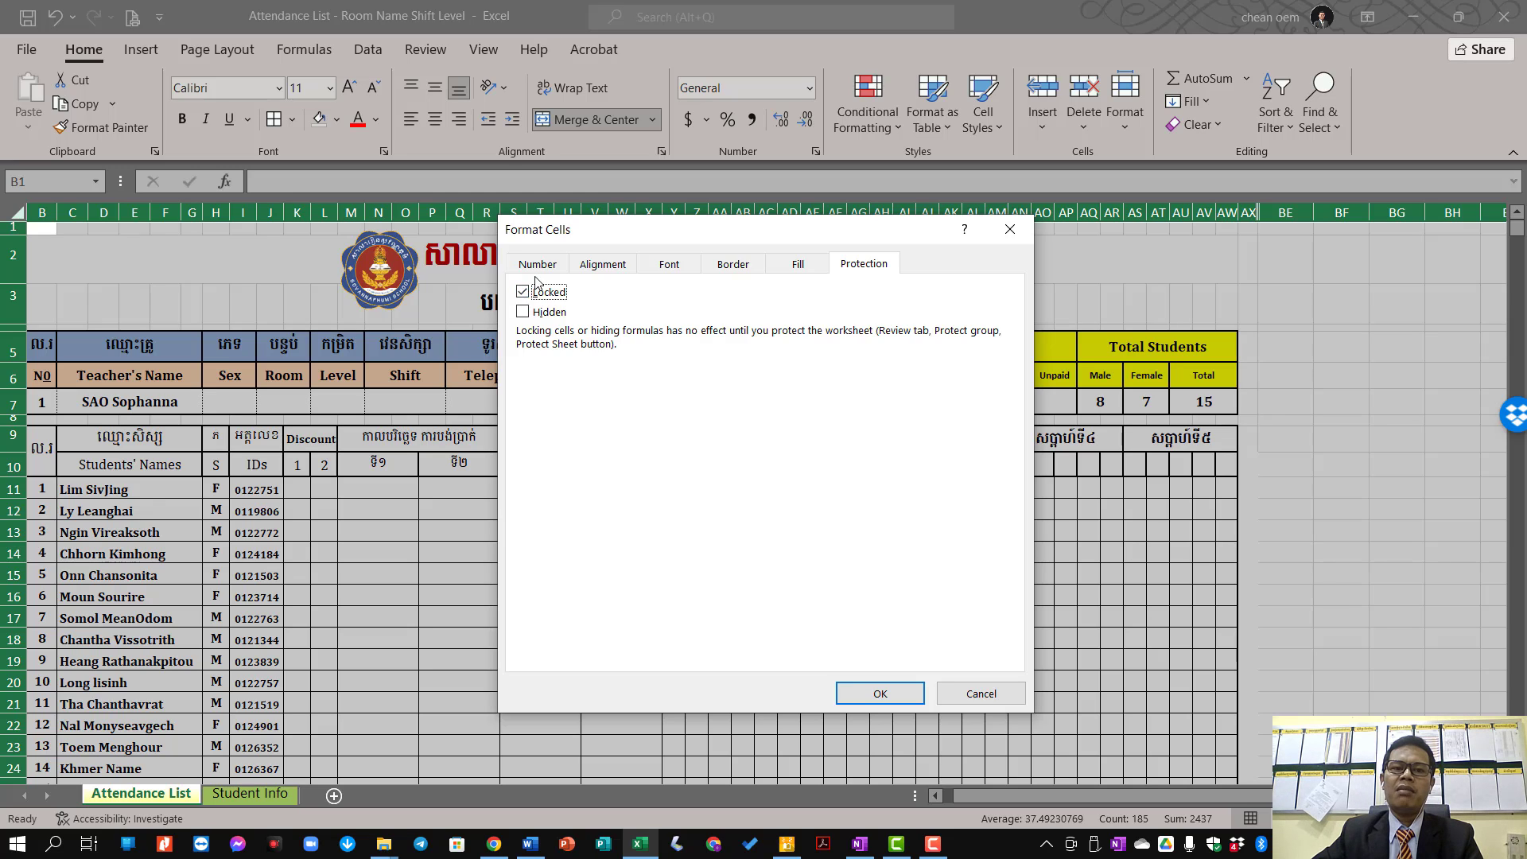
pyautogui.click(888, 696)
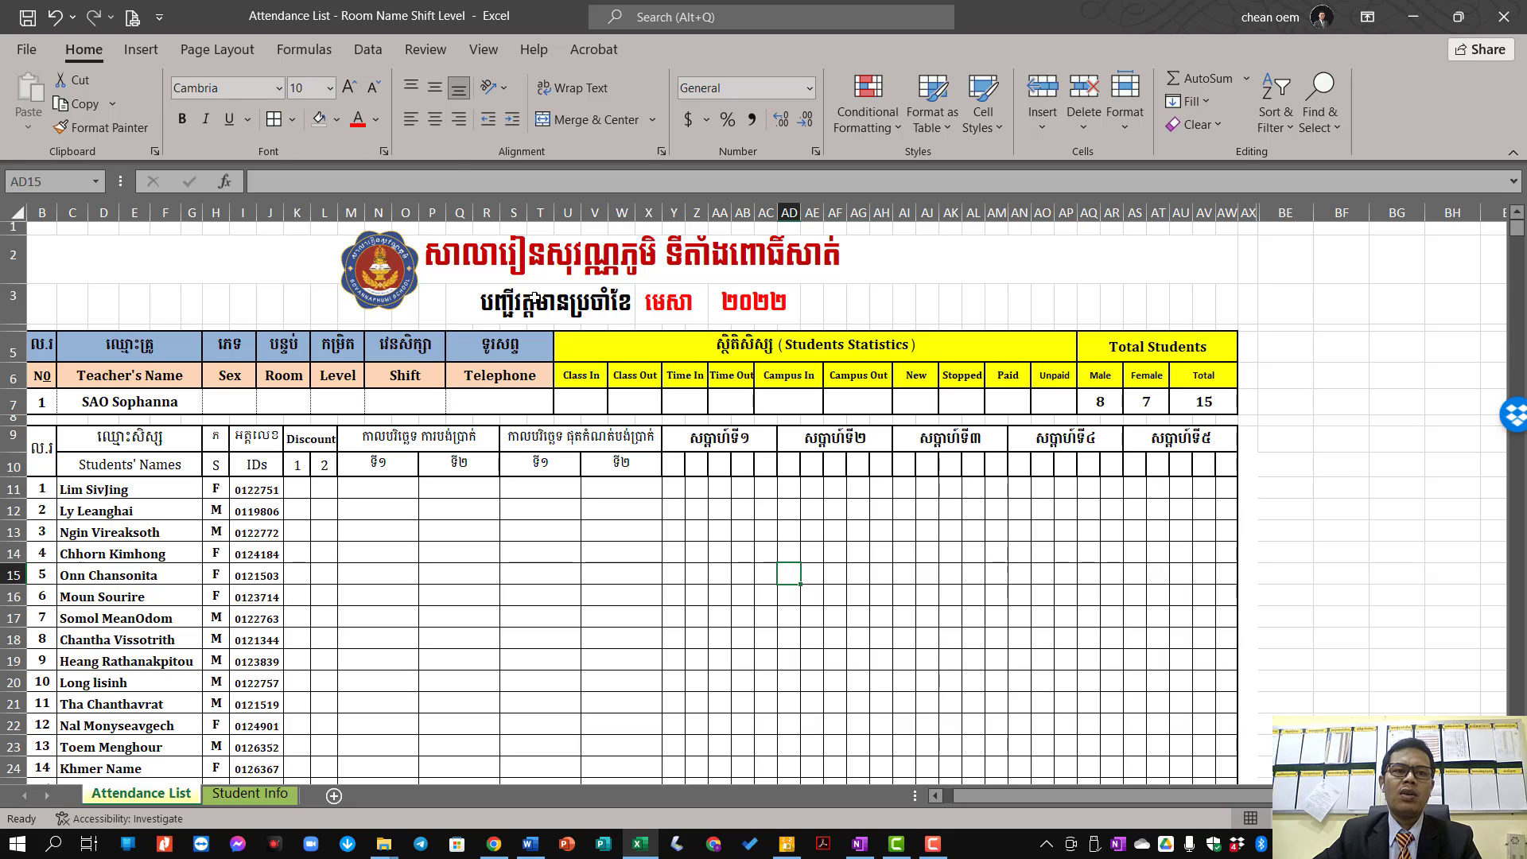
# Step: From Review, open Allow Edit Ranges, move the dialog clear of the table, and add a new range
pyautogui.click(431, 49)
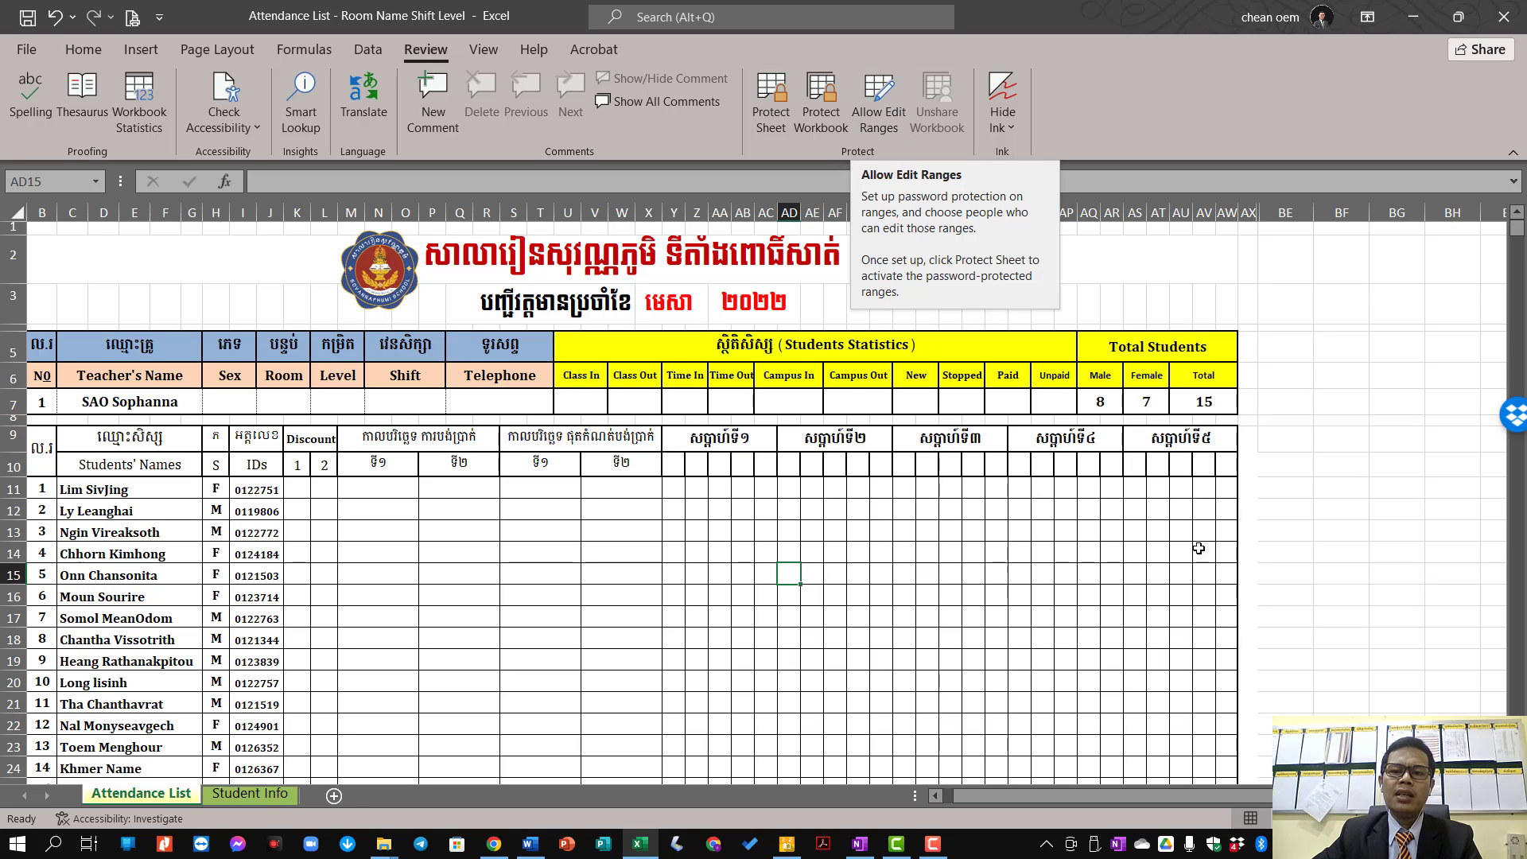
pyautogui.click(1304, 521)
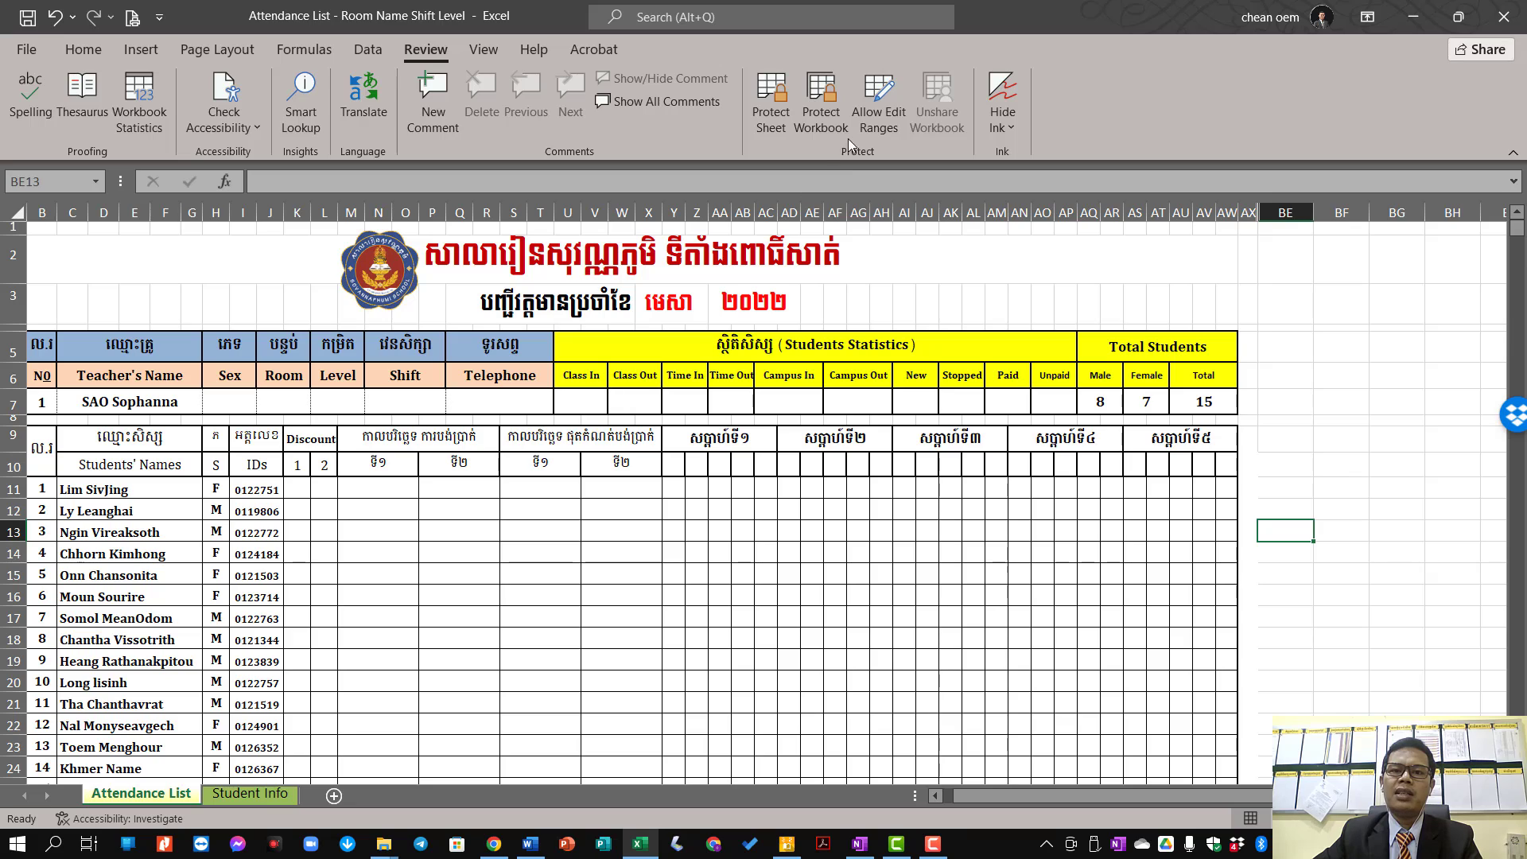
pyautogui.click(893, 133)
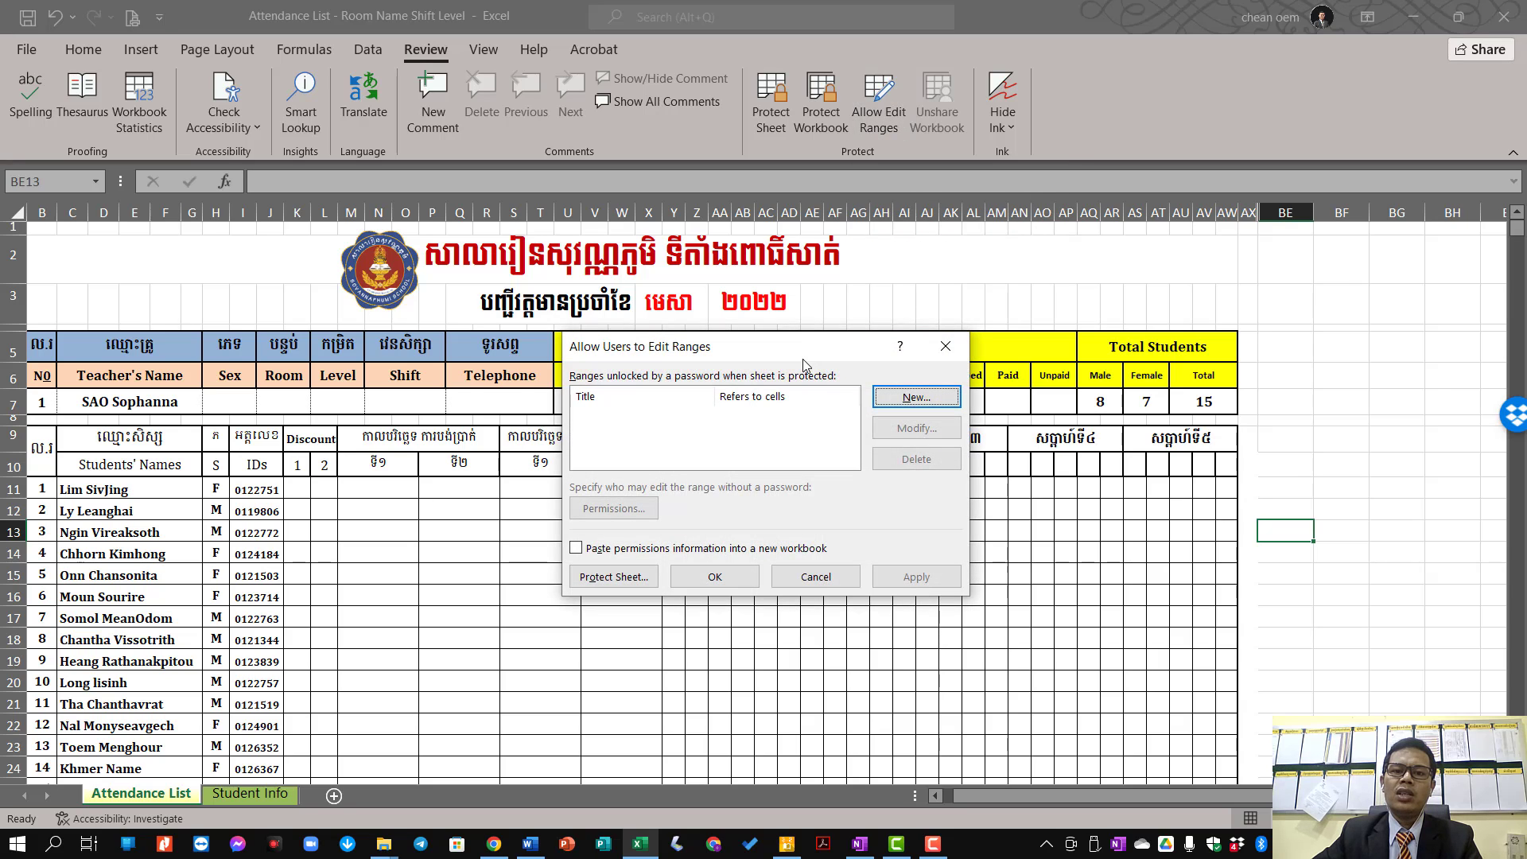
pyautogui.moveTo(809, 349); pyautogui.dragTo(1102, 63)
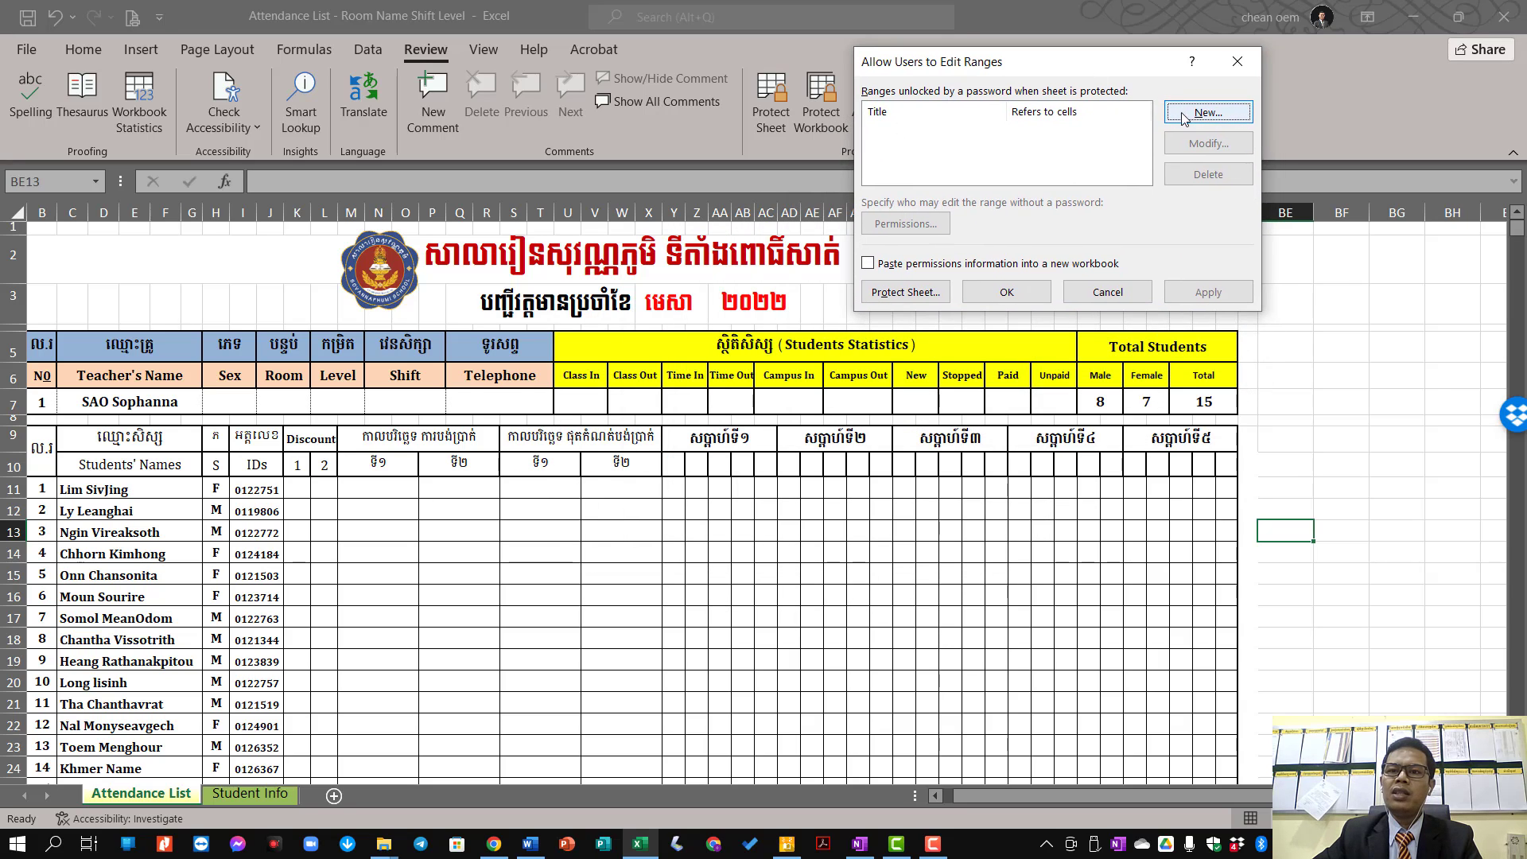
pyautogui.click(1185, 116)
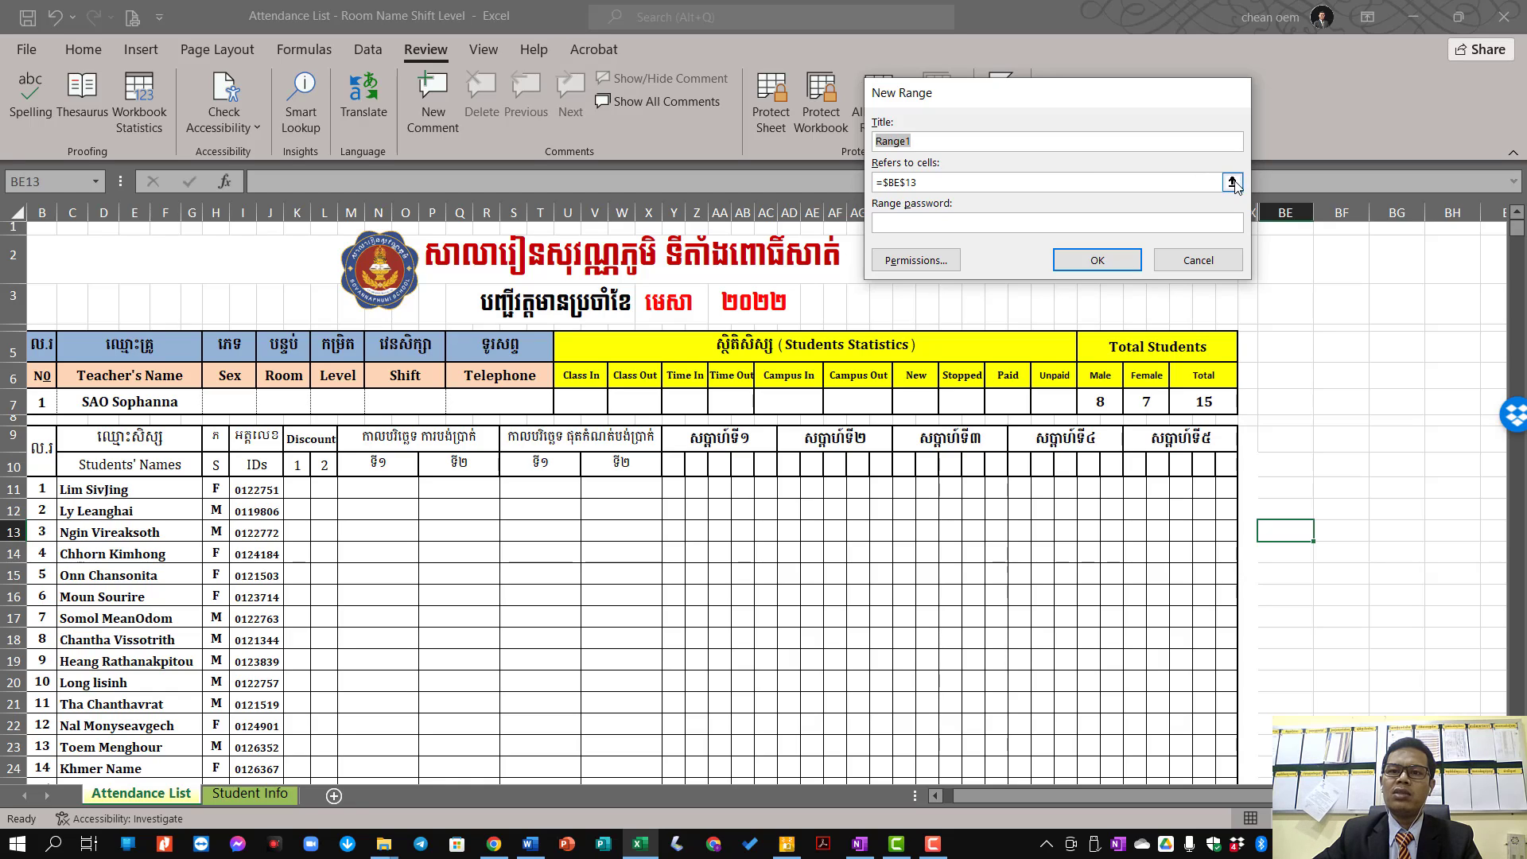
# Step: Set Range1's Refers to cells to =K11:AW36,C7:AP7 by selecting the grid and teacher row
pyautogui.click(1232, 182)
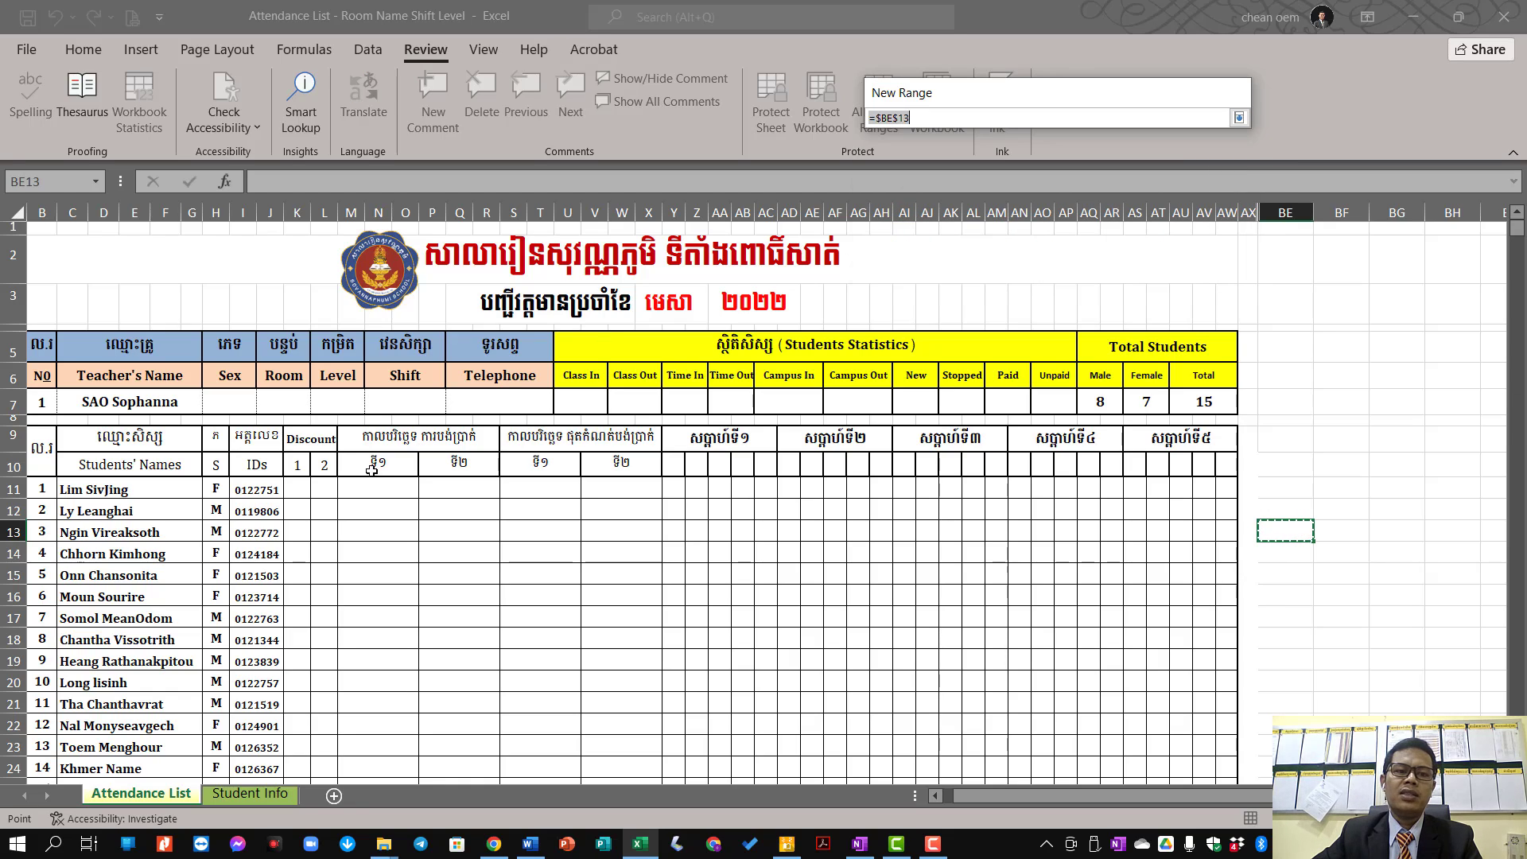
pyautogui.moveTo(298, 489); pyautogui.dragTo(1145, 514)
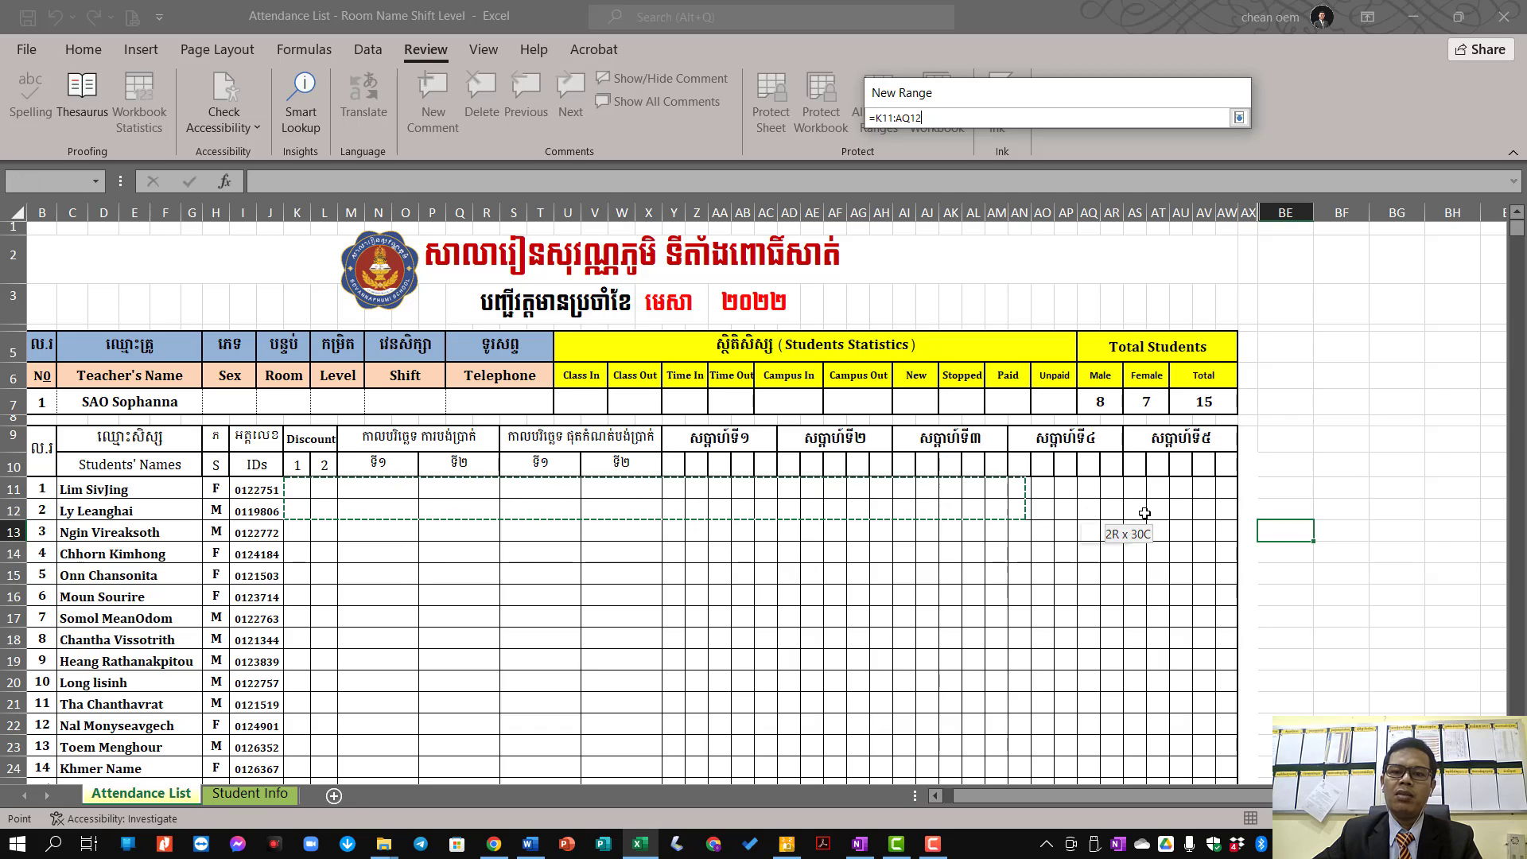
pyautogui.moveTo(1144, 514)
pyautogui.mouseDown()
pyautogui.moveTo(1197, 822)
pyautogui.moveTo(1216, 752)
pyautogui.mouseUp()
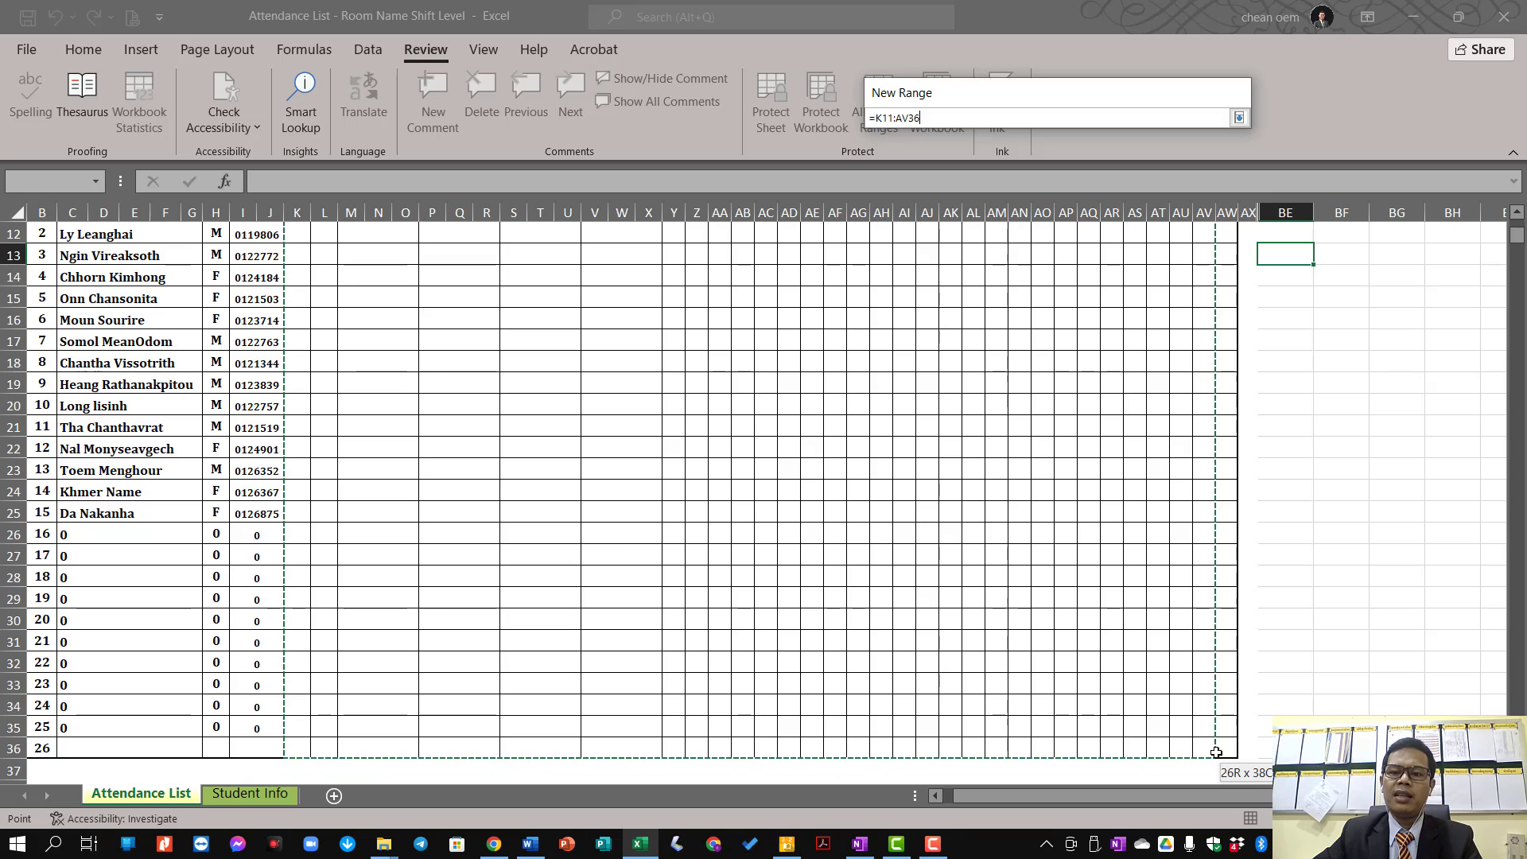
pyautogui.moveTo(1216, 753); pyautogui.dragTo(1229, 749)
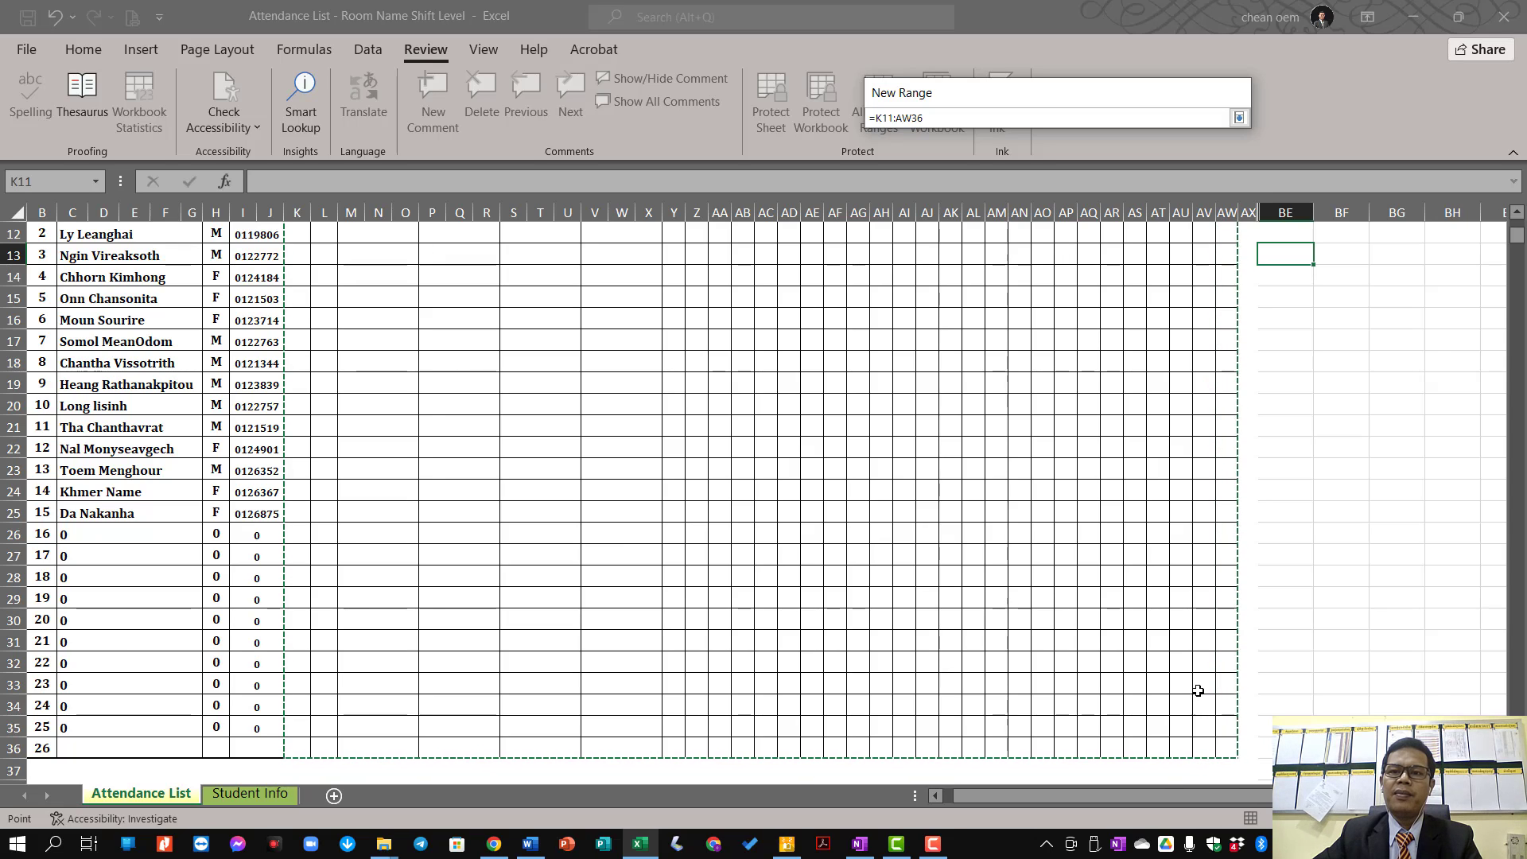
pyautogui.scroll(3, 1197, 690)
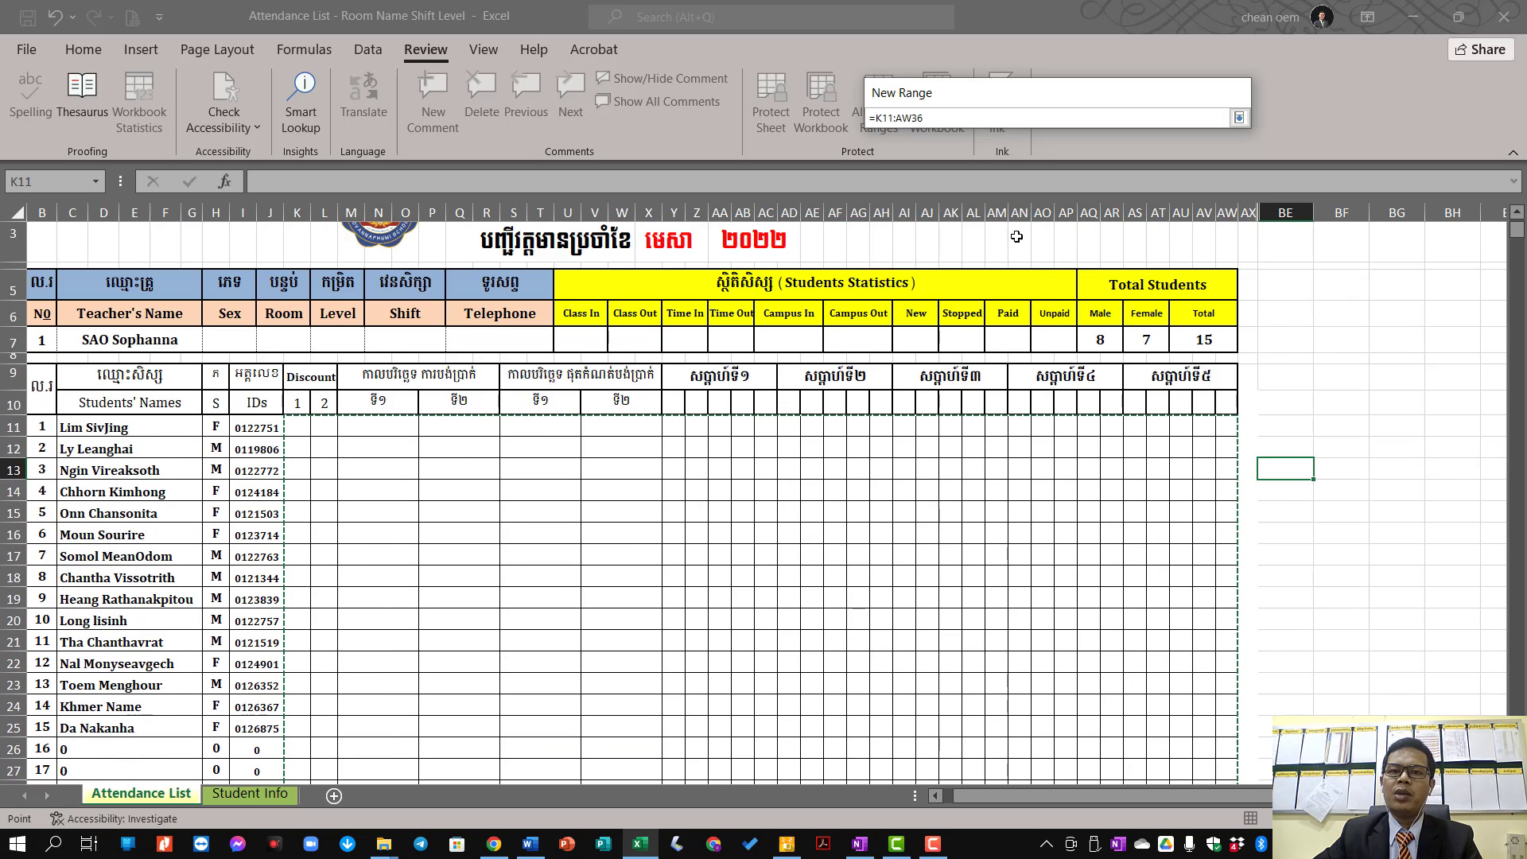
pyautogui.click(942, 117)
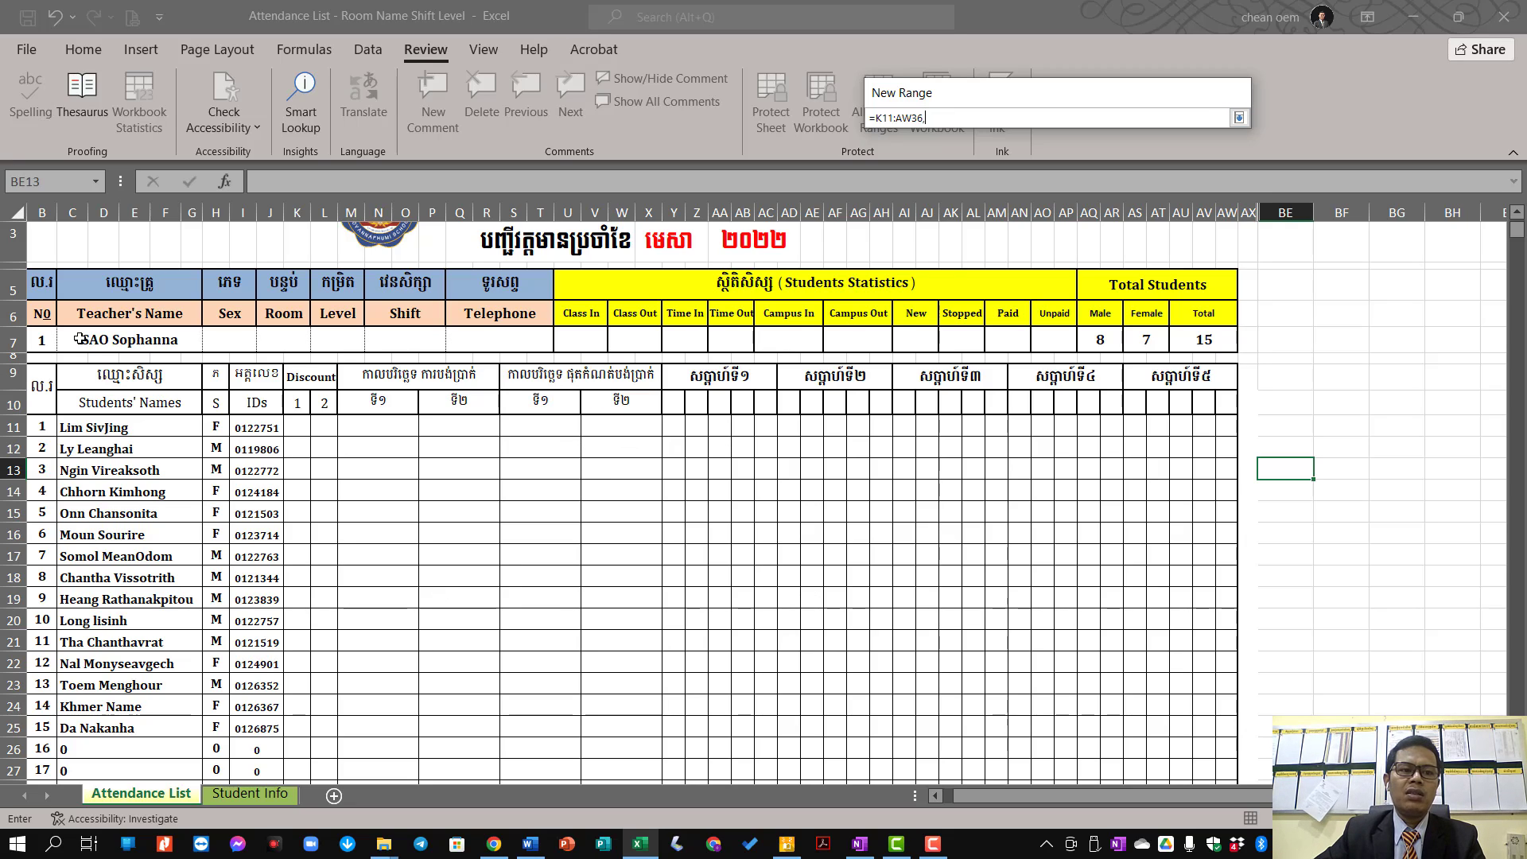
pyautogui.moveTo(81, 338); pyautogui.dragTo(708, 351)
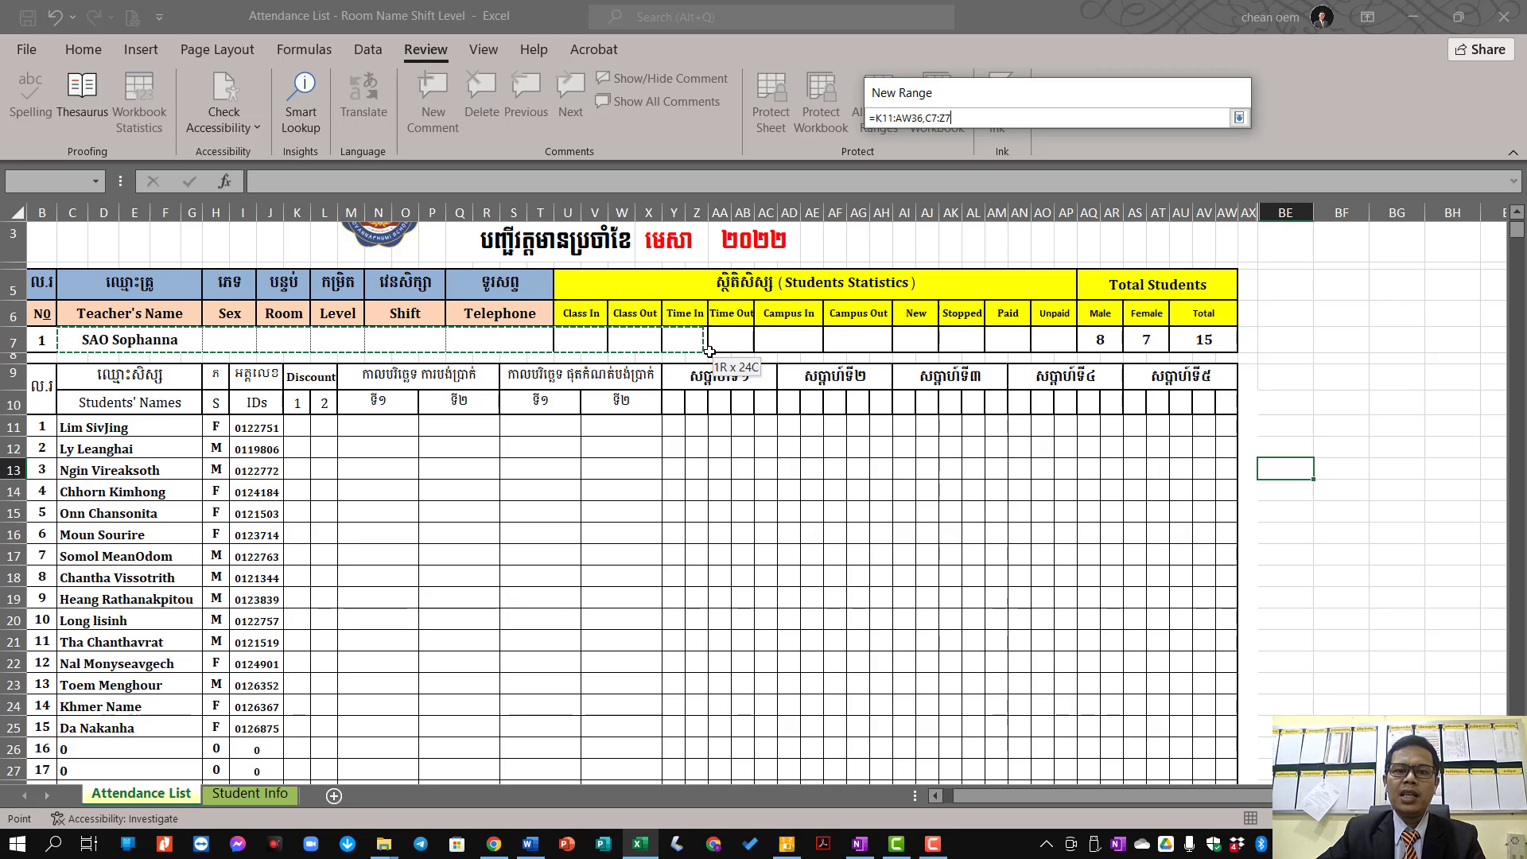
pyautogui.moveTo(708, 351); pyautogui.dragTo(1056, 347)
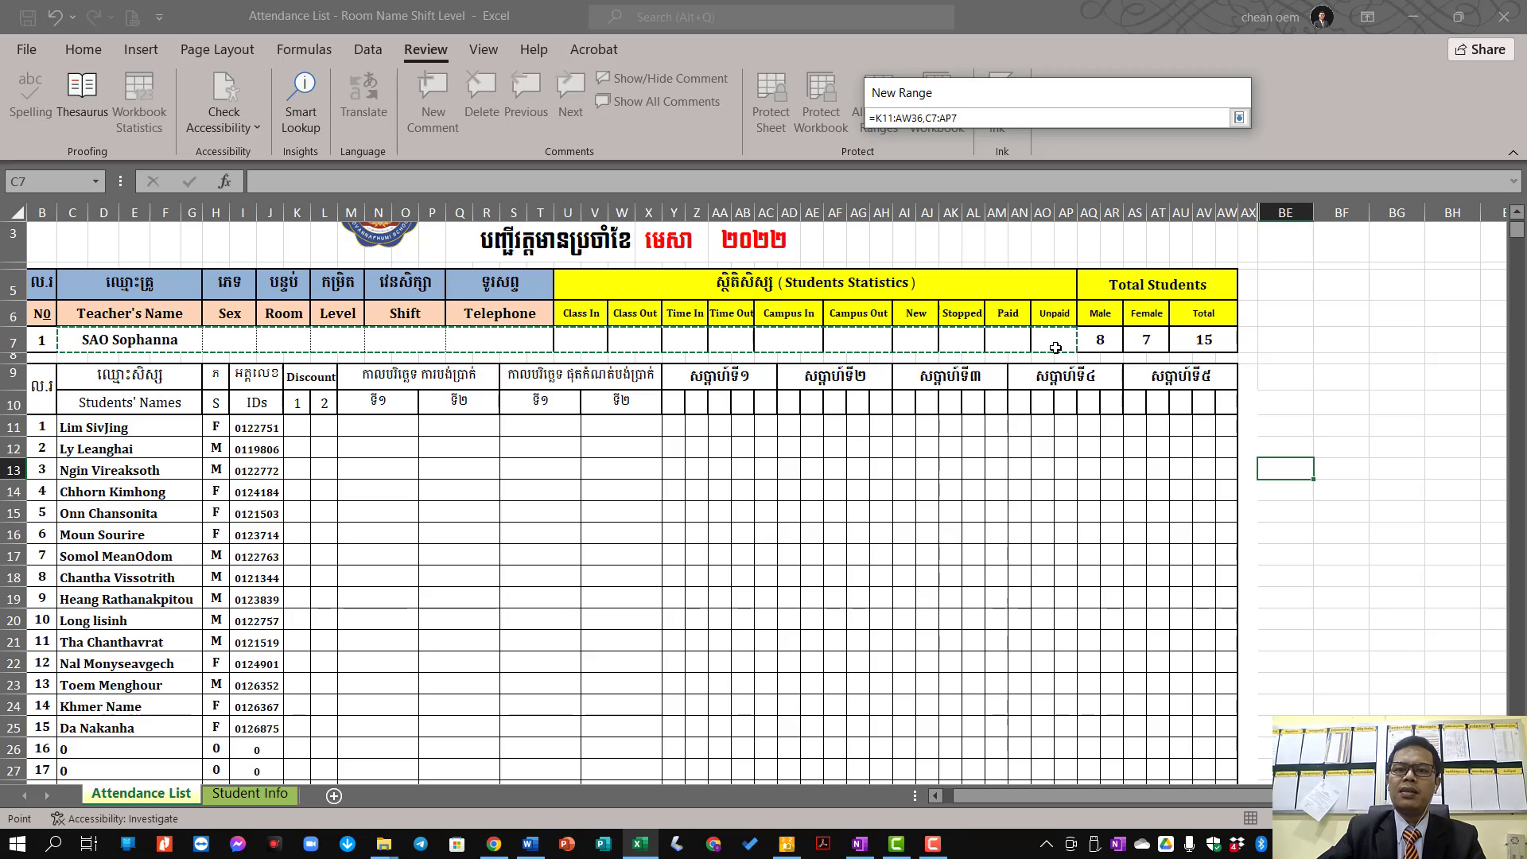
pyautogui.write(',')
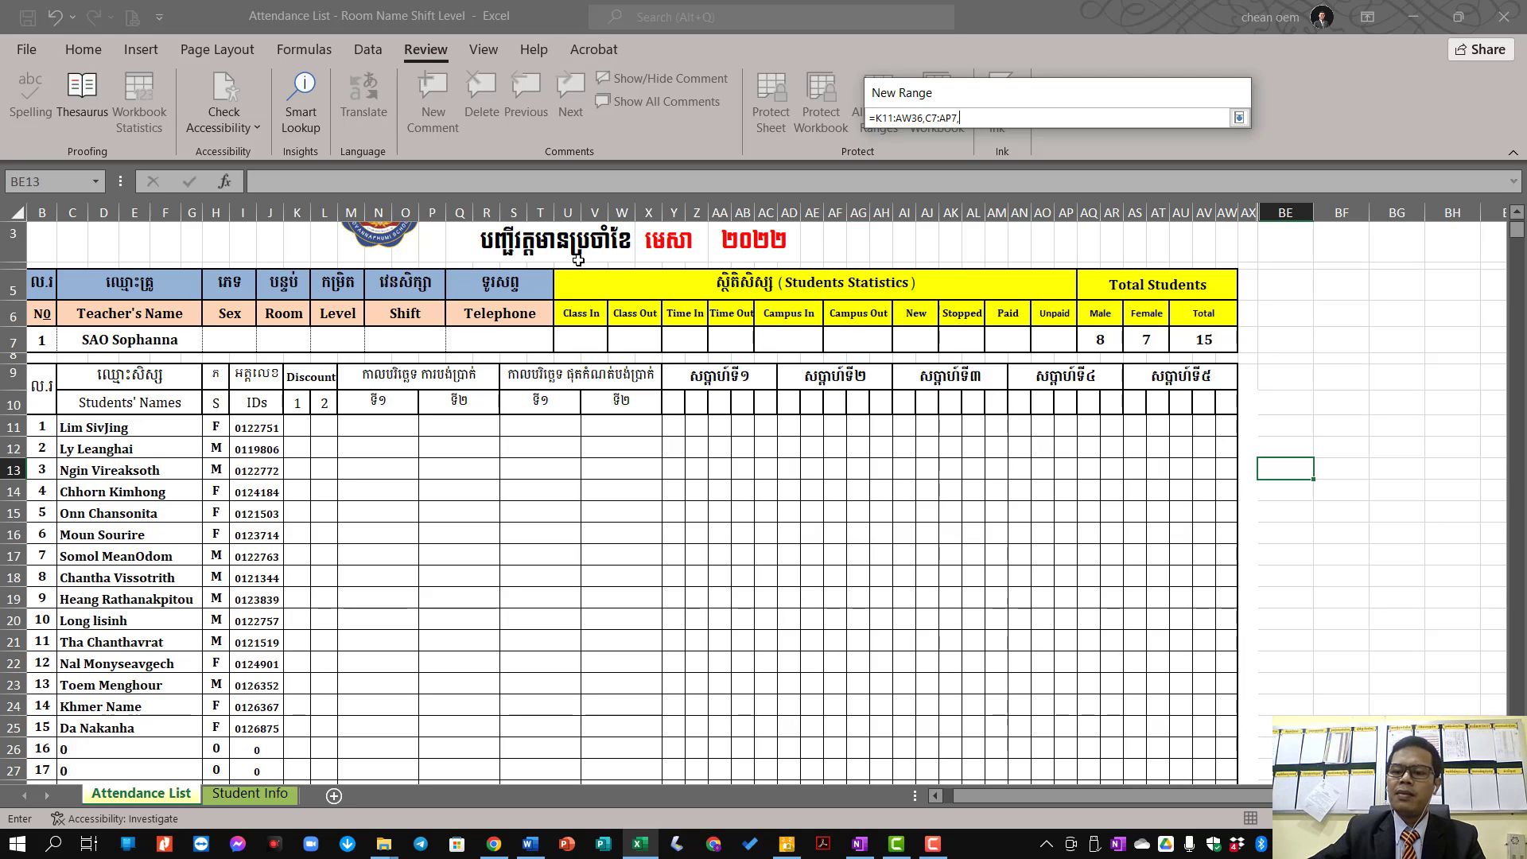
pyautogui.press('BackSpace')
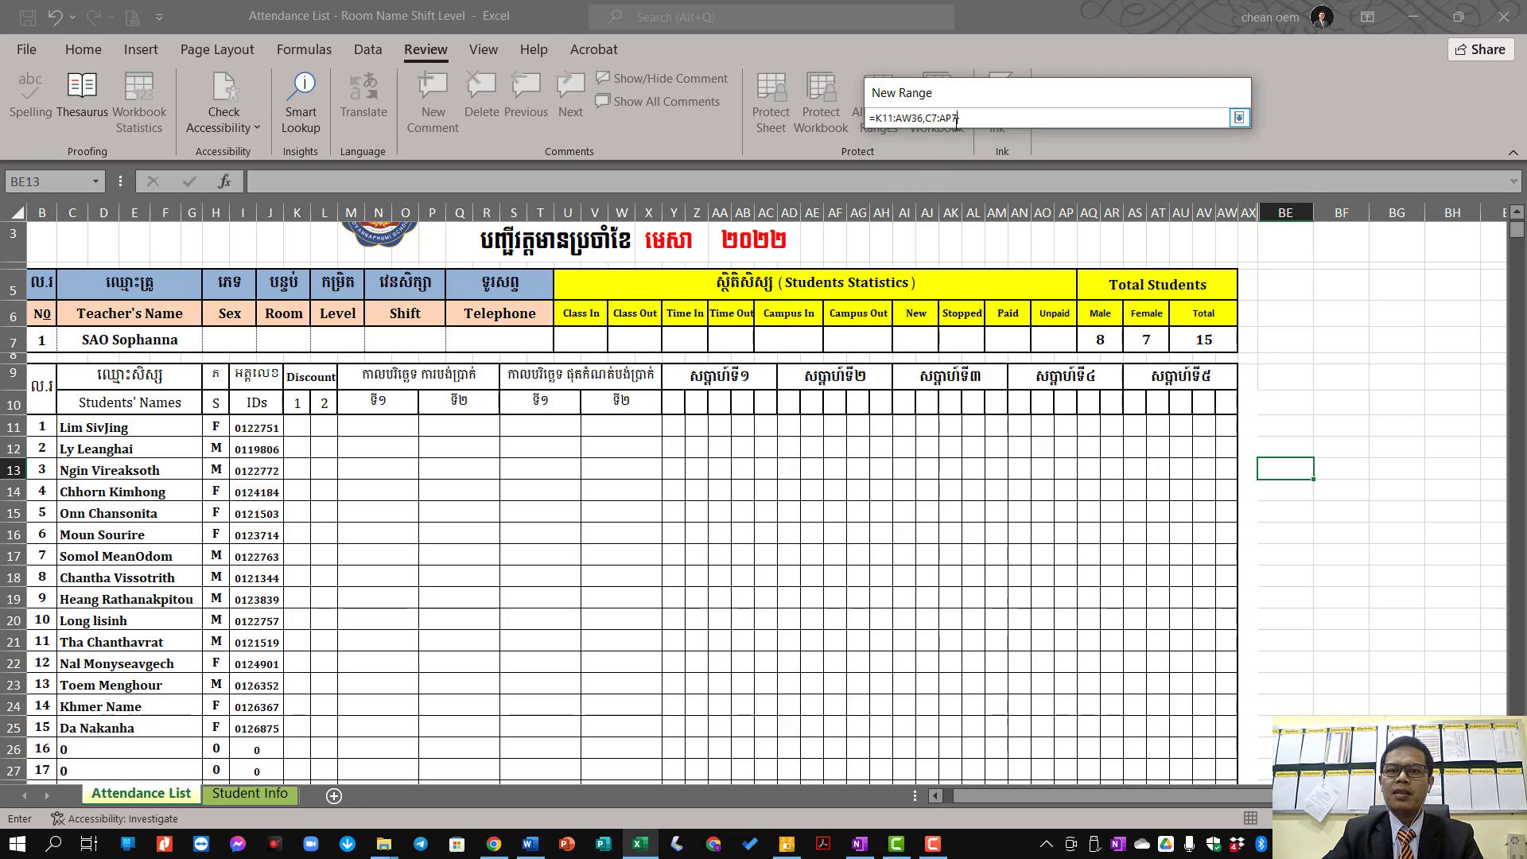
pyautogui.press('Return')
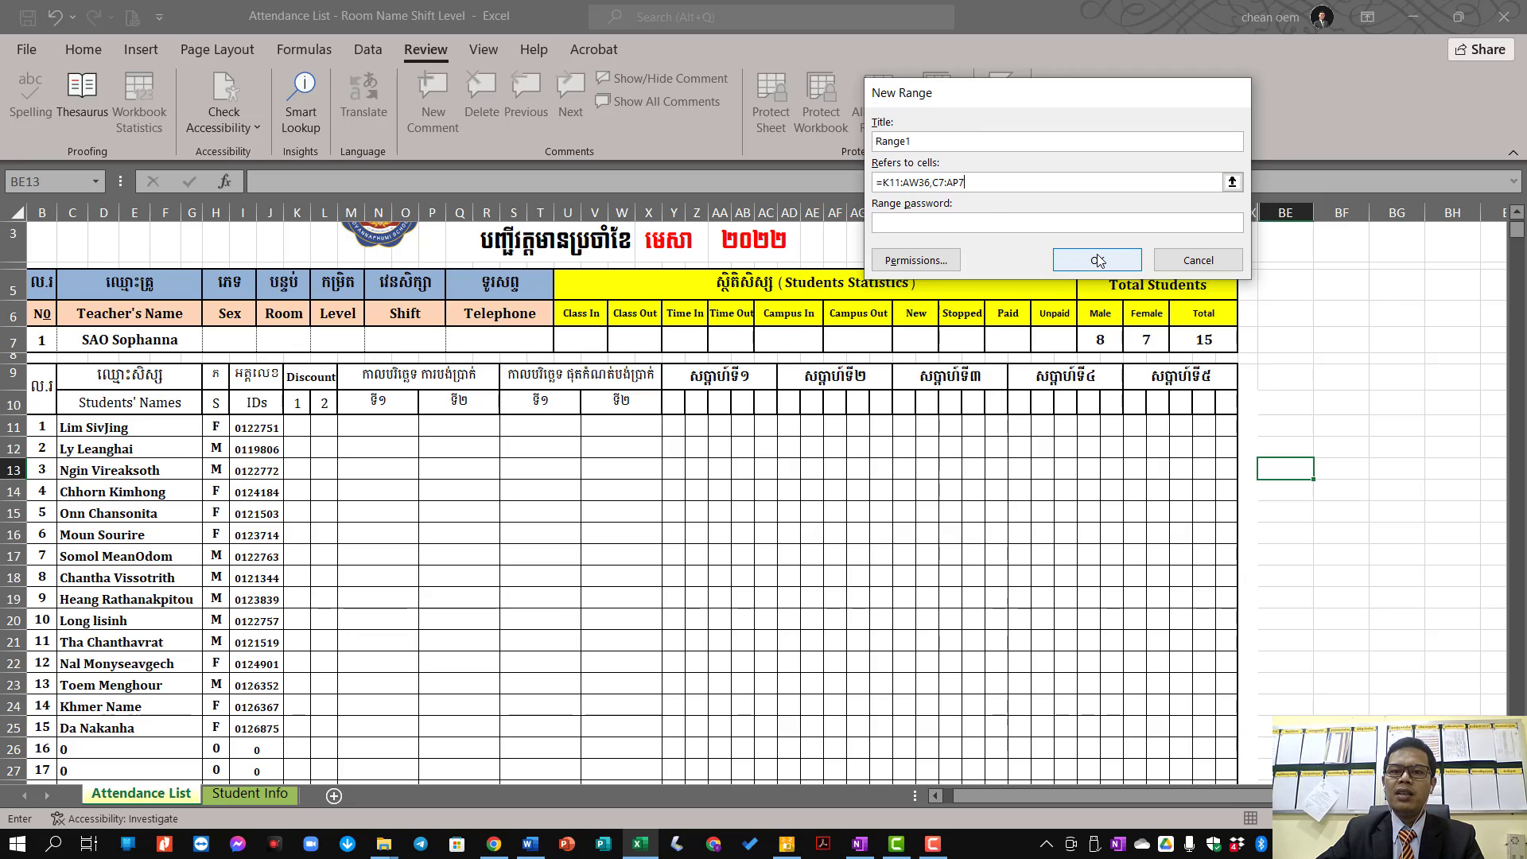
# Step: Confirm Range1 without a range password and close the Allow Edit Ranges dialogs
pyautogui.click(923, 225)
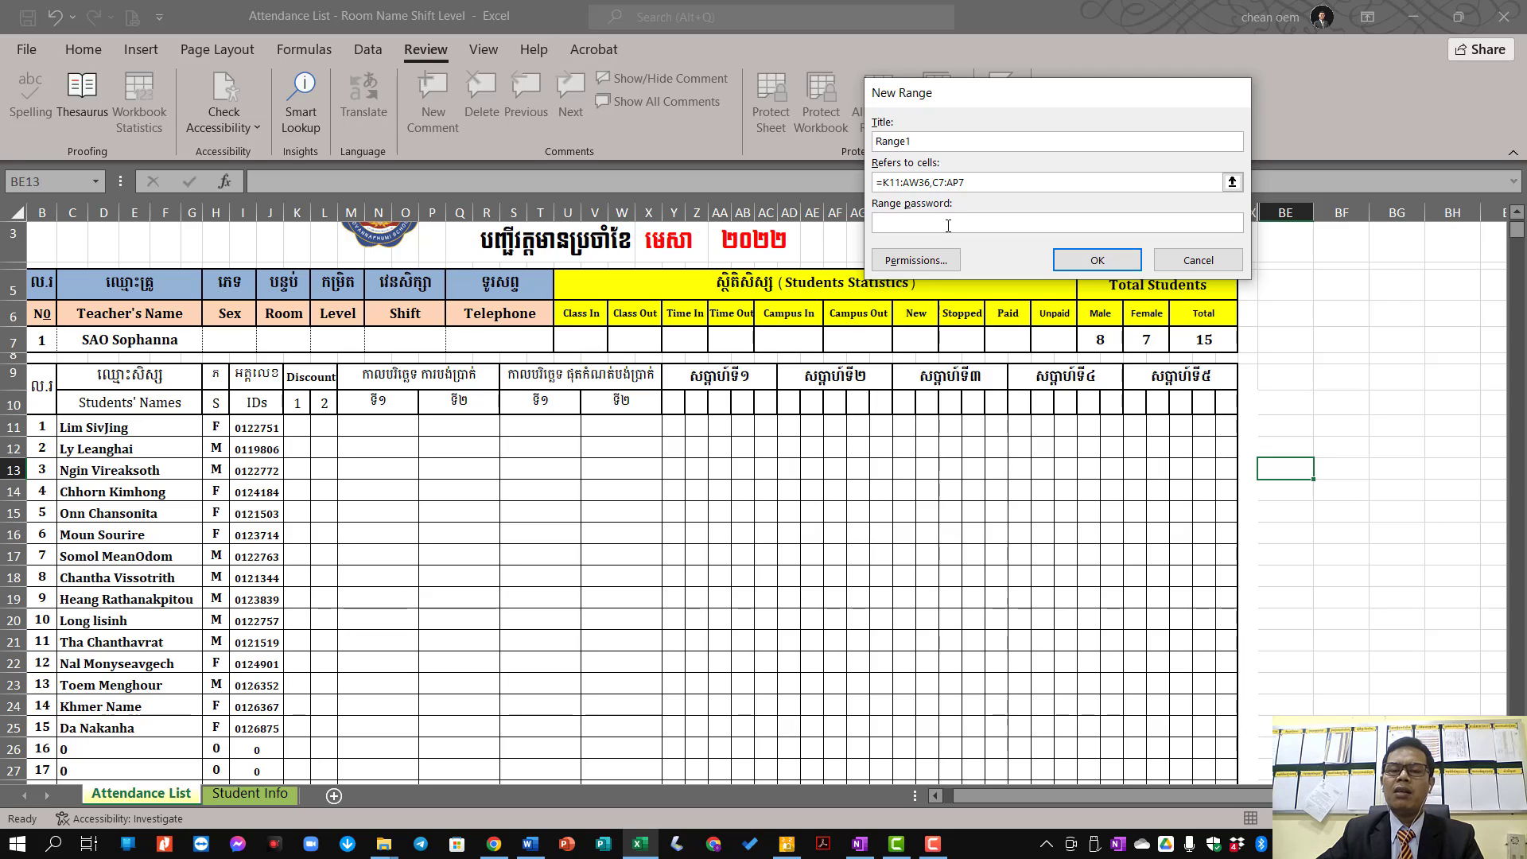
pyautogui.click(1097, 261)
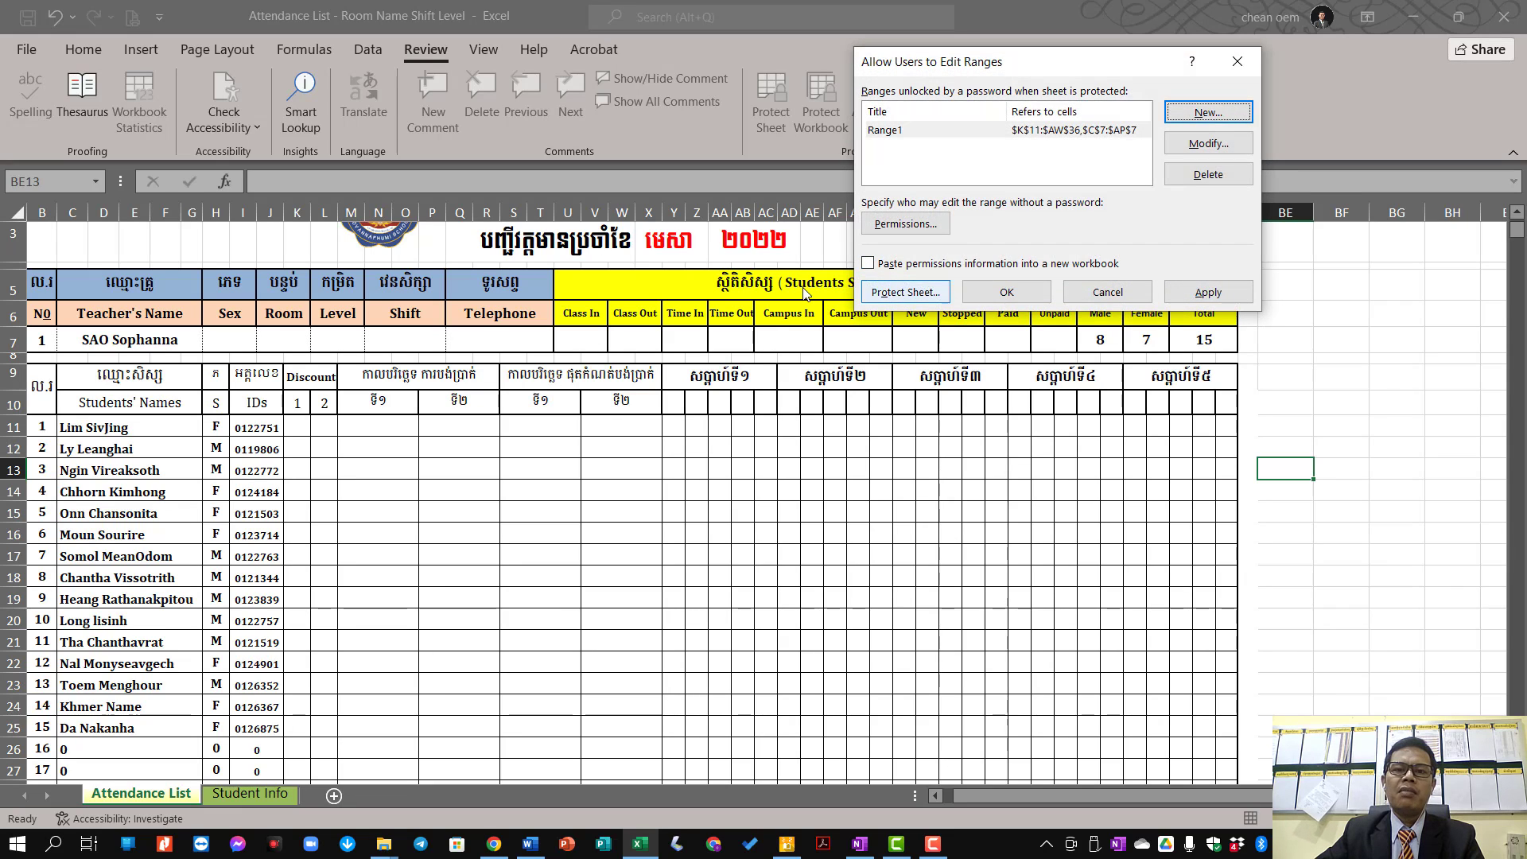
pyautogui.click(1208, 292)
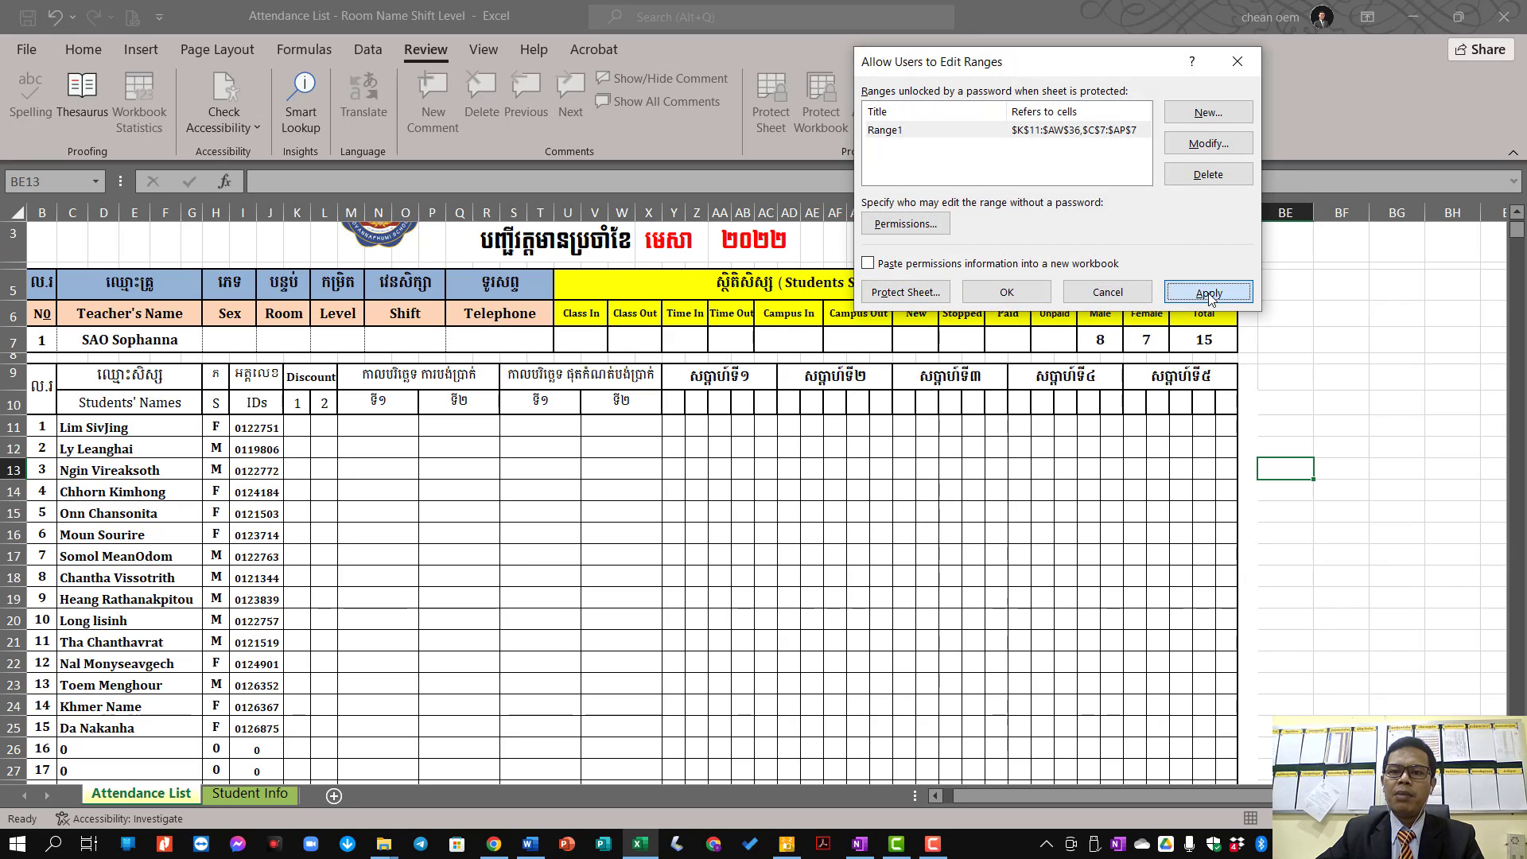
pyautogui.click(1048, 296)
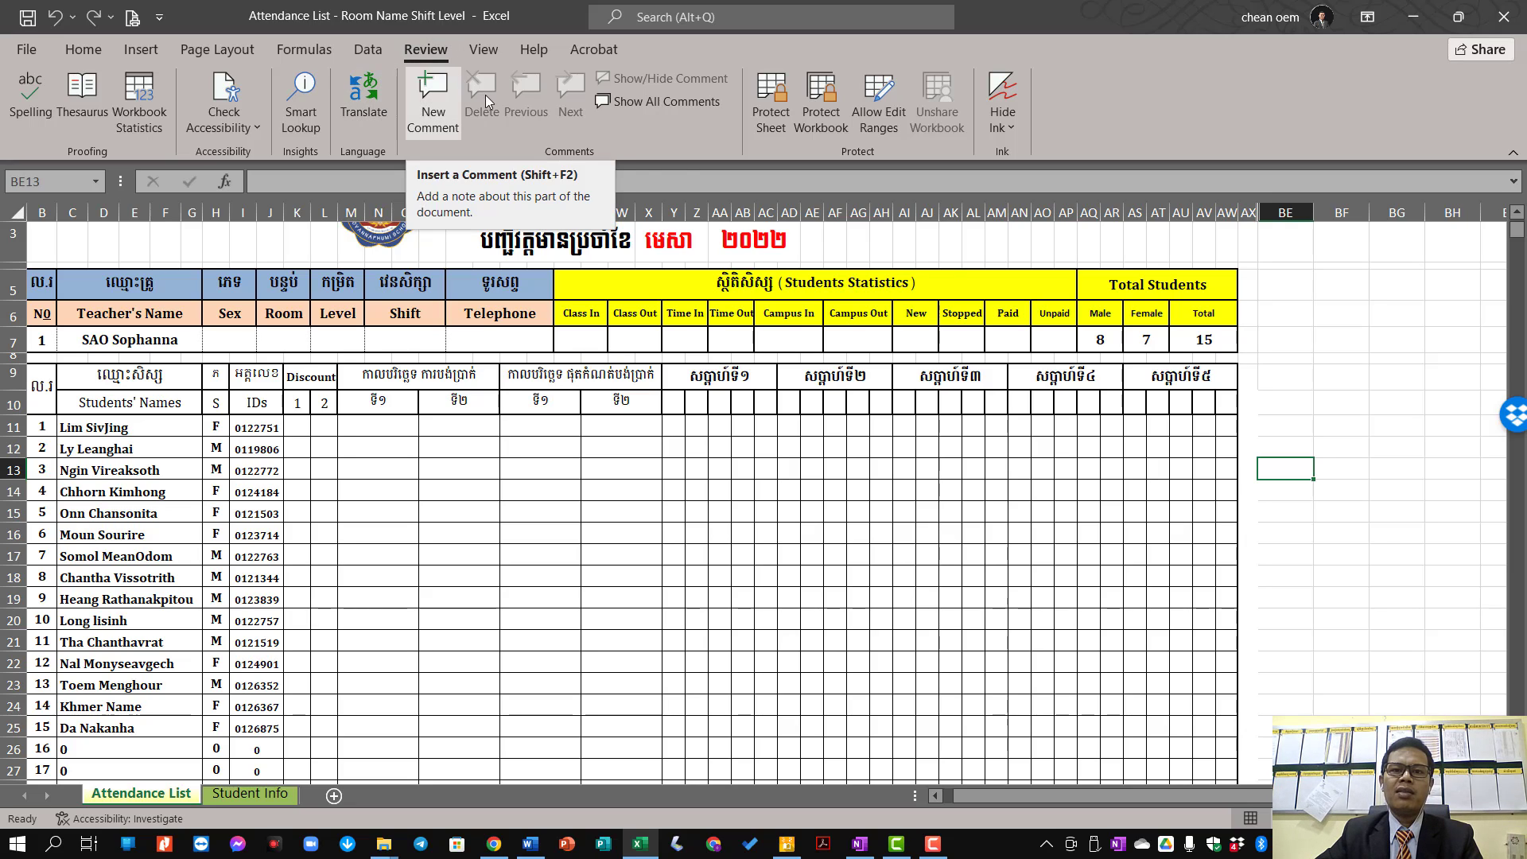
# Step: Select the student attendance grid from K11, then the teacher-info cells in row 7
pyautogui.click(980, 485)
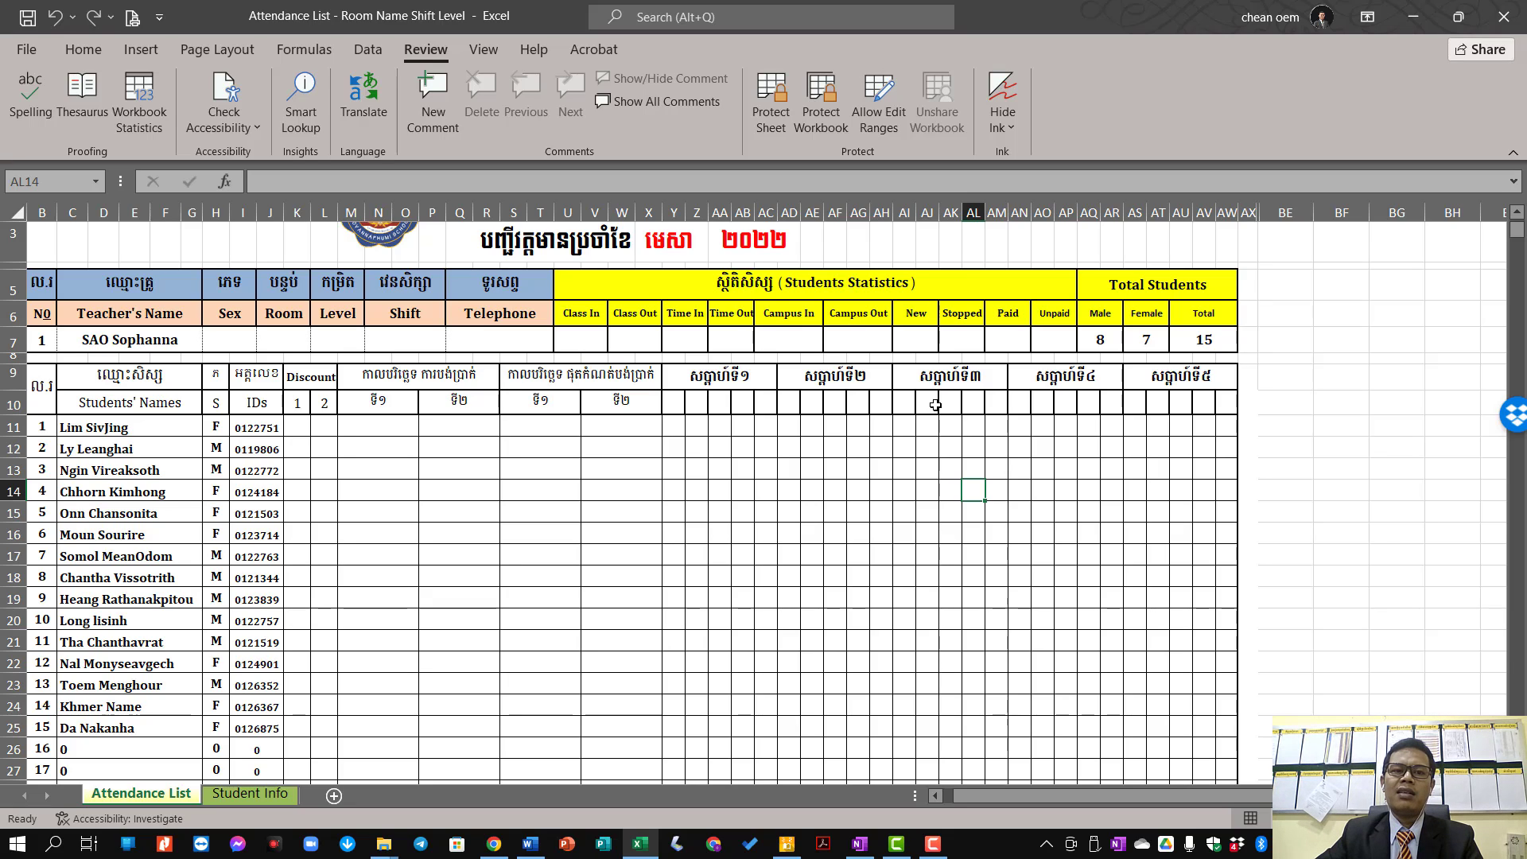
pyautogui.scroll(1, 911, 456)
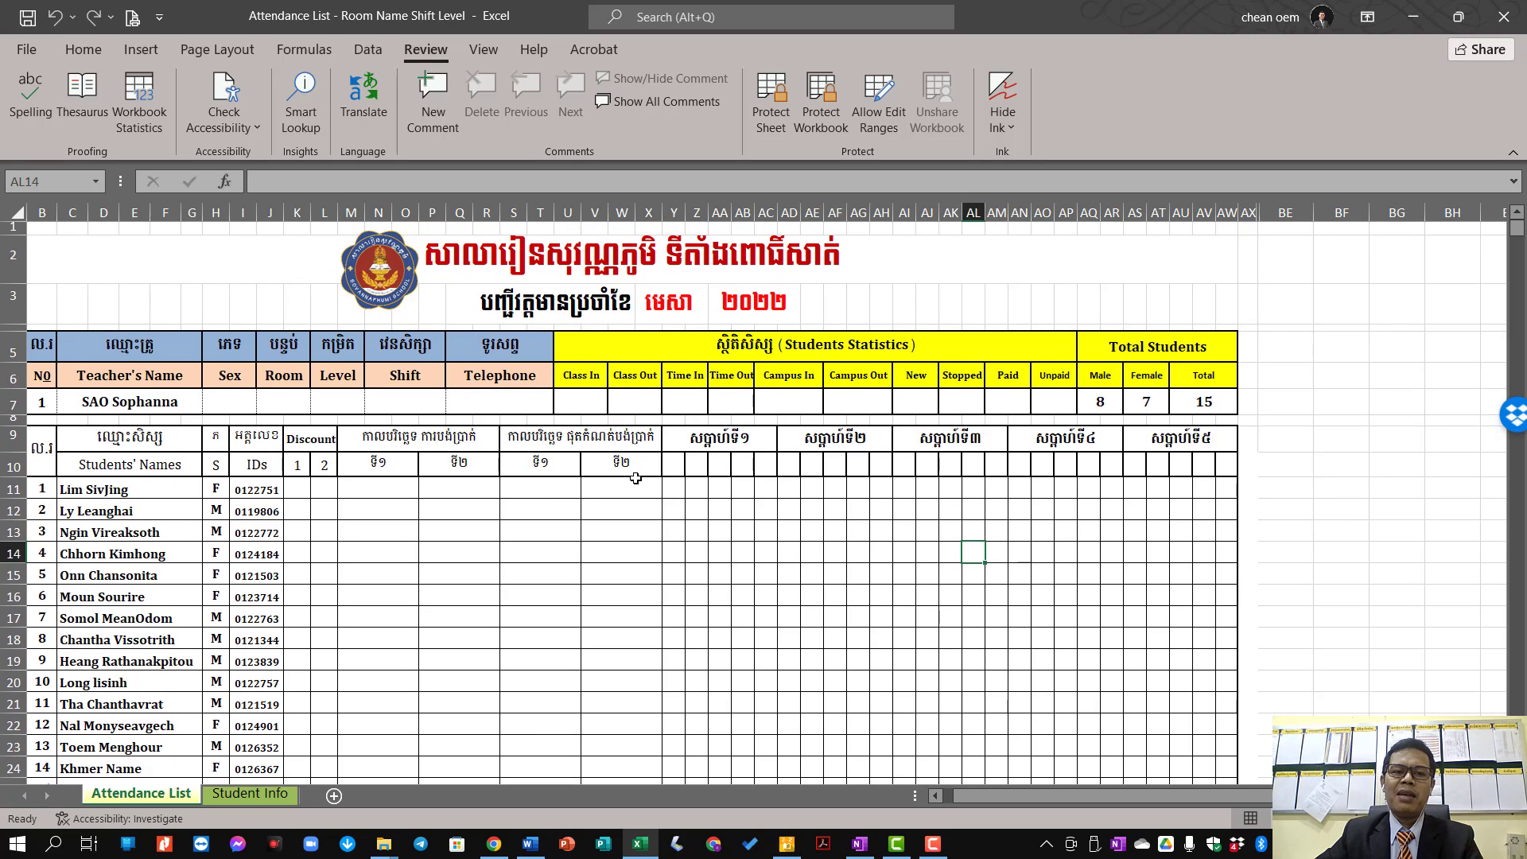
pyautogui.moveTo(297, 489)
pyautogui.mouseDown()
pyautogui.moveTo(957, 495)
pyautogui.moveTo(1181, 725)
pyautogui.mouseUp()
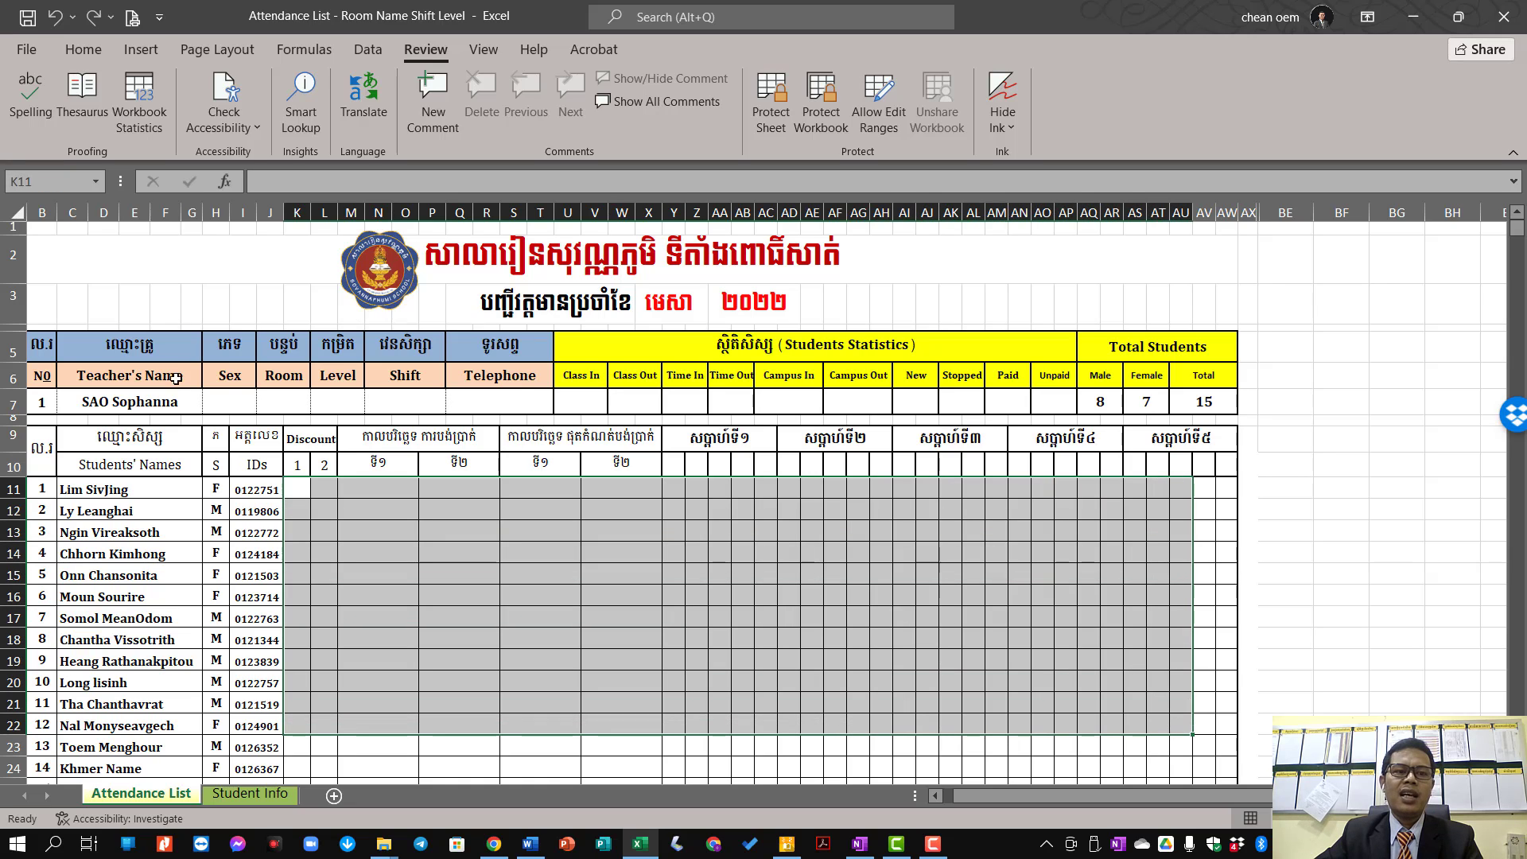
pyautogui.moveTo(192, 402); pyautogui.dragTo(1037, 401)
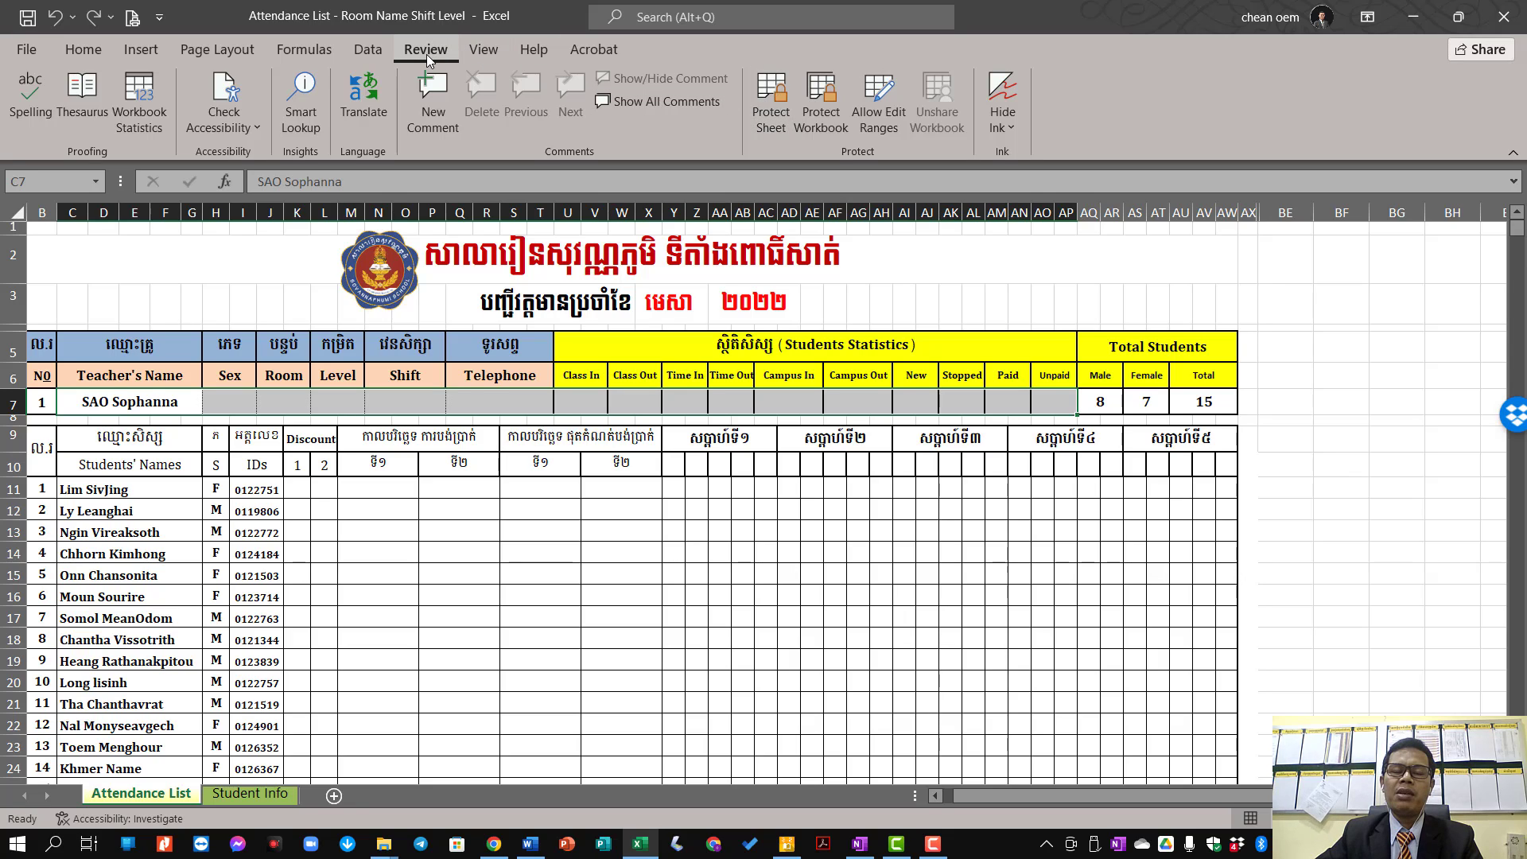
# Step: In Protect Sheet, enter a password and clear the Edit objects and Edit scenarios permissions
pyautogui.click(769, 95)
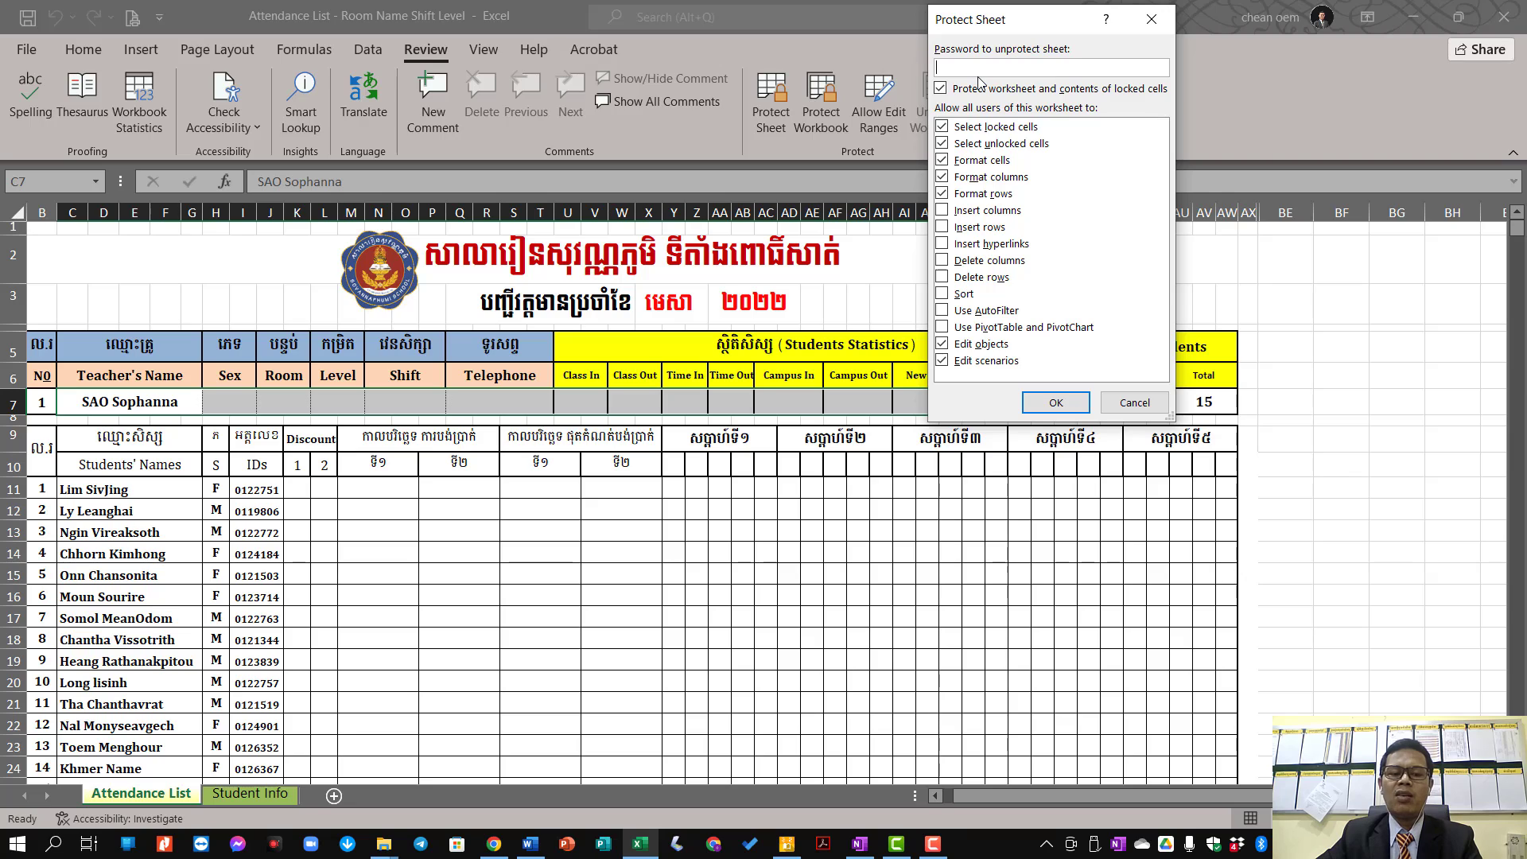
pyautogui.write('1')
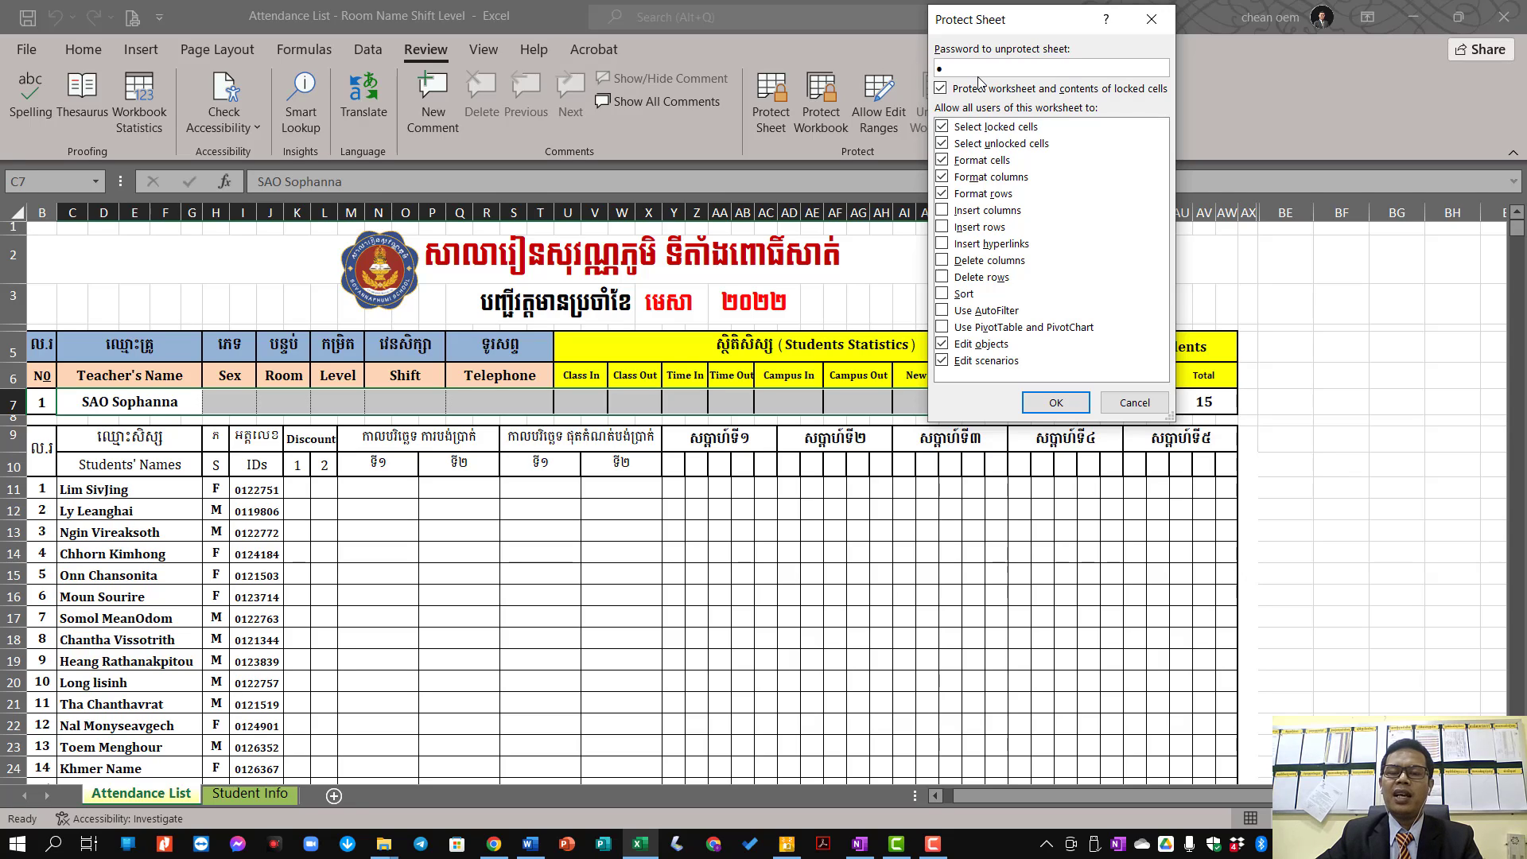
pyautogui.click(1067, 407)
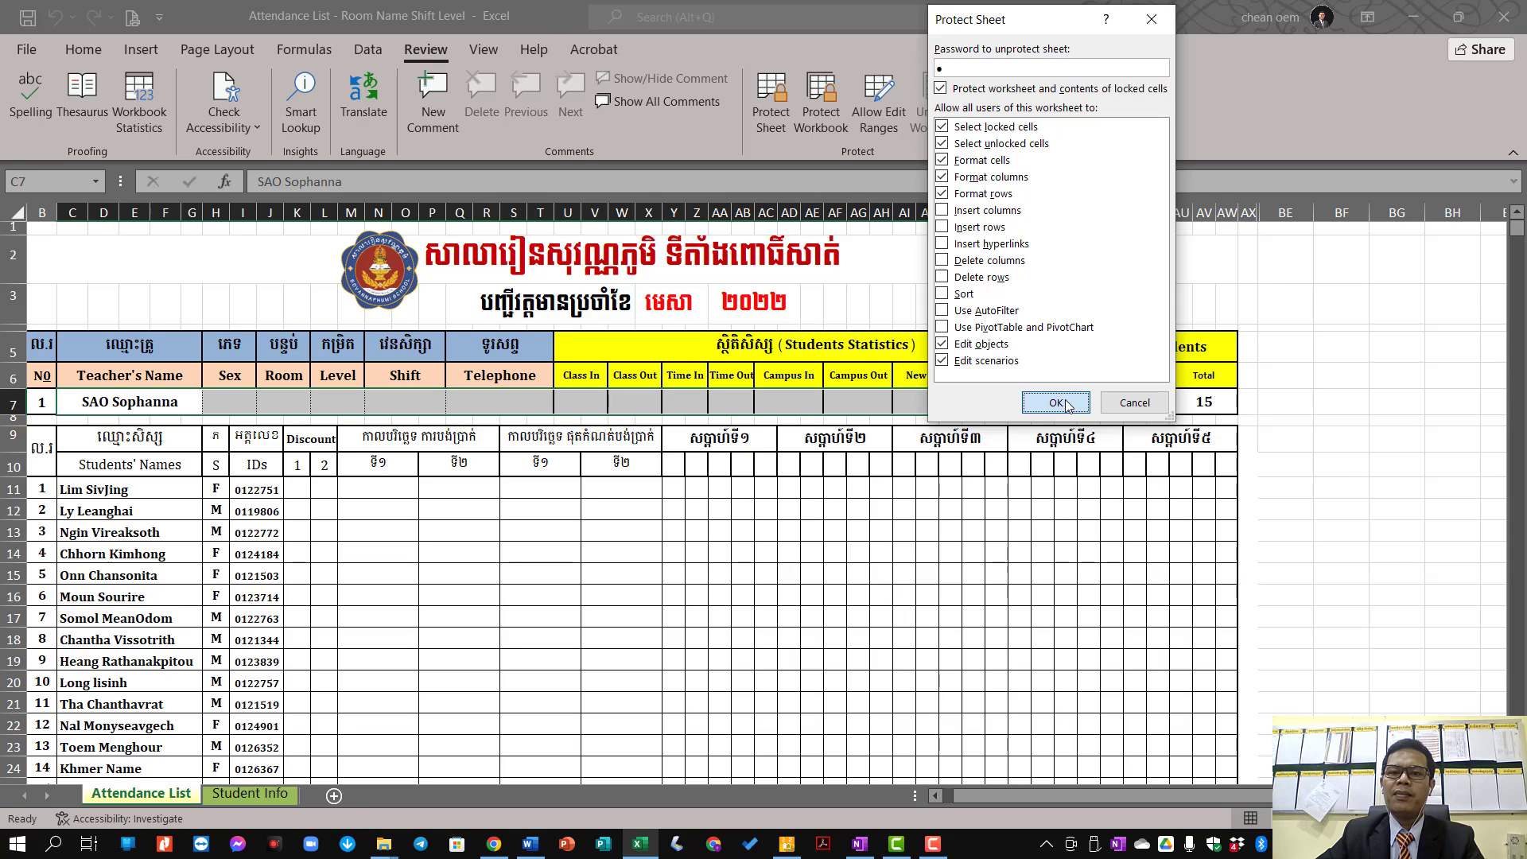
pyautogui.click(951, 362)
pyautogui.click(948, 345)
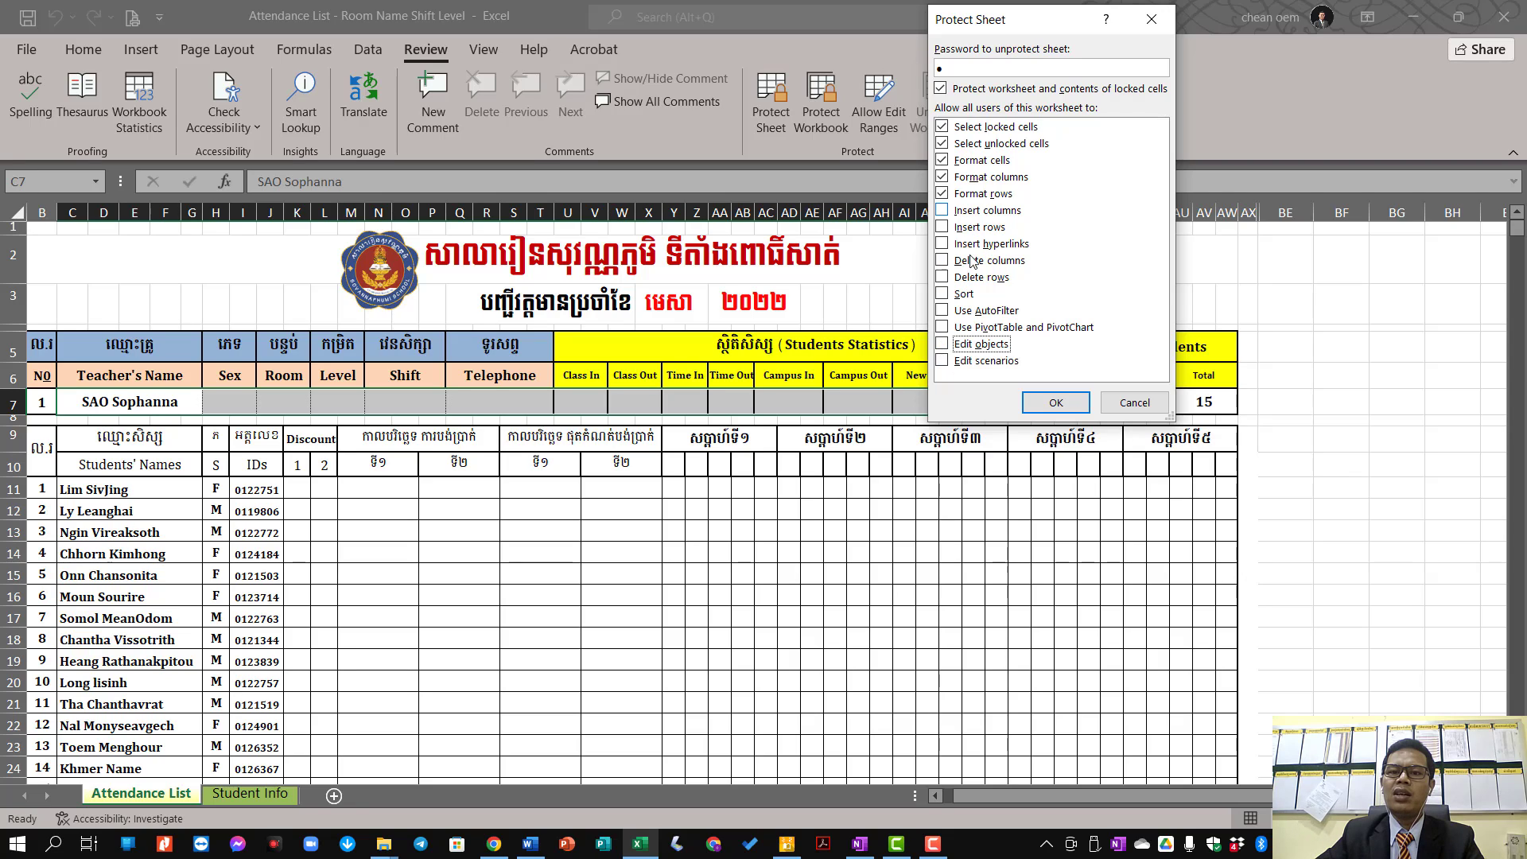
# Step: Clear Format rows, columns and cells, then confirm the password to protect the sheet
pyautogui.click(943, 194)
pyautogui.click(942, 176)
pyautogui.click(941, 160)
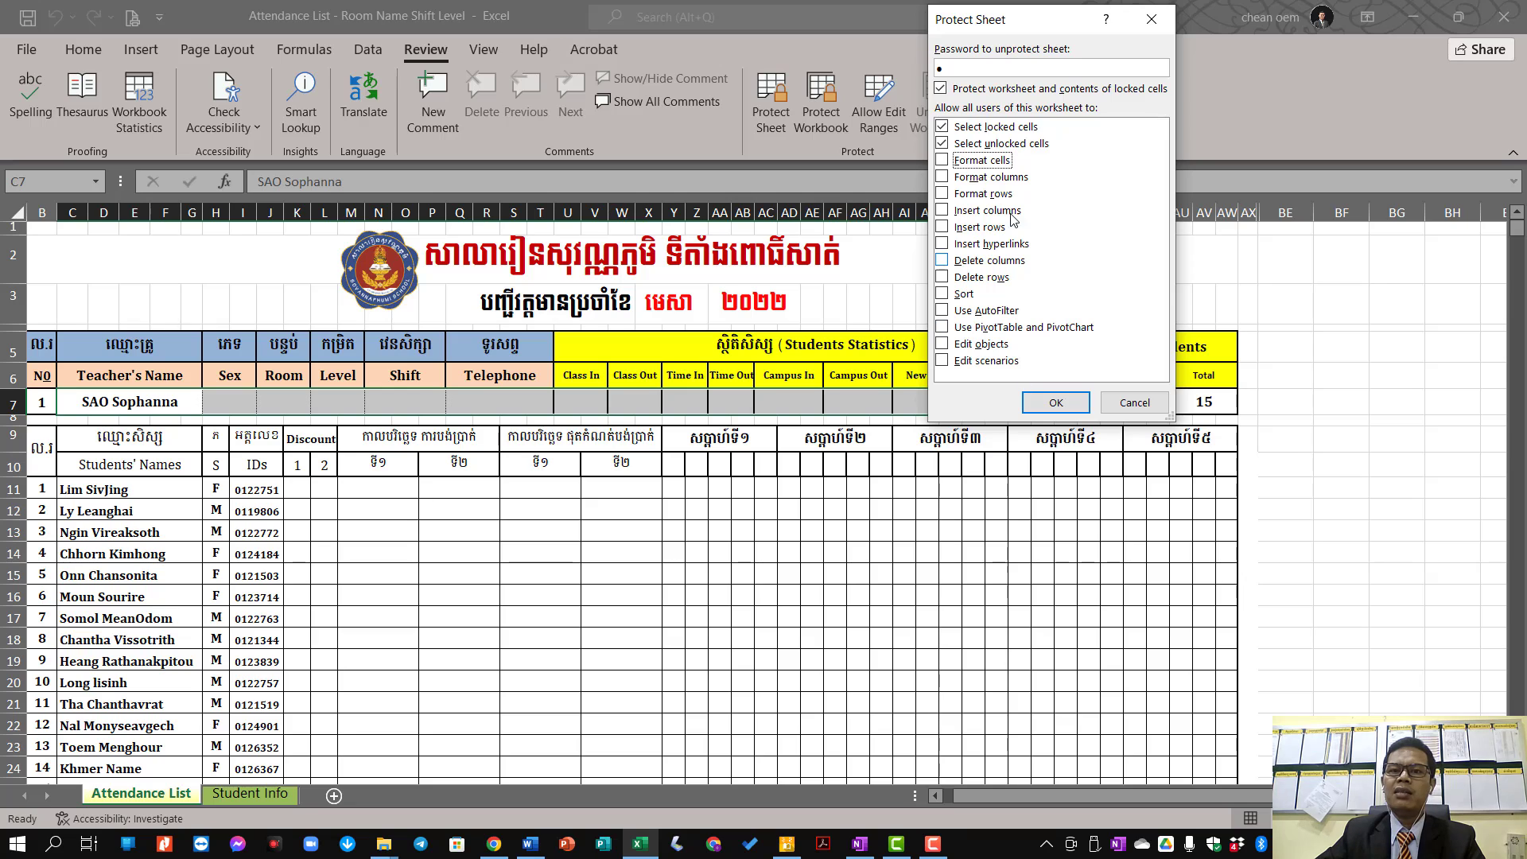
pyautogui.click(1057, 402)
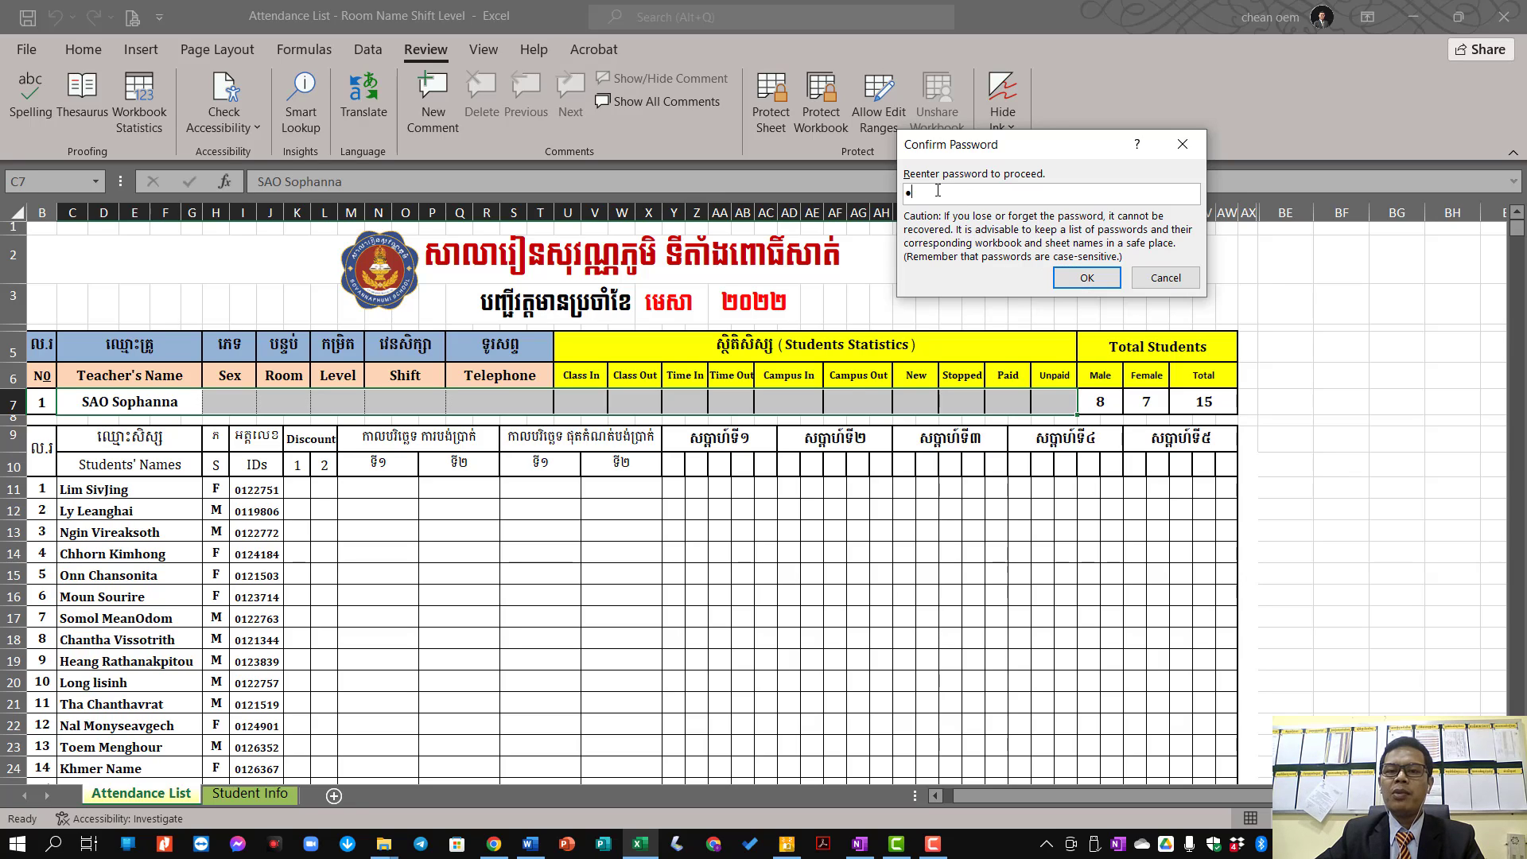
pyautogui.click(1086, 277)
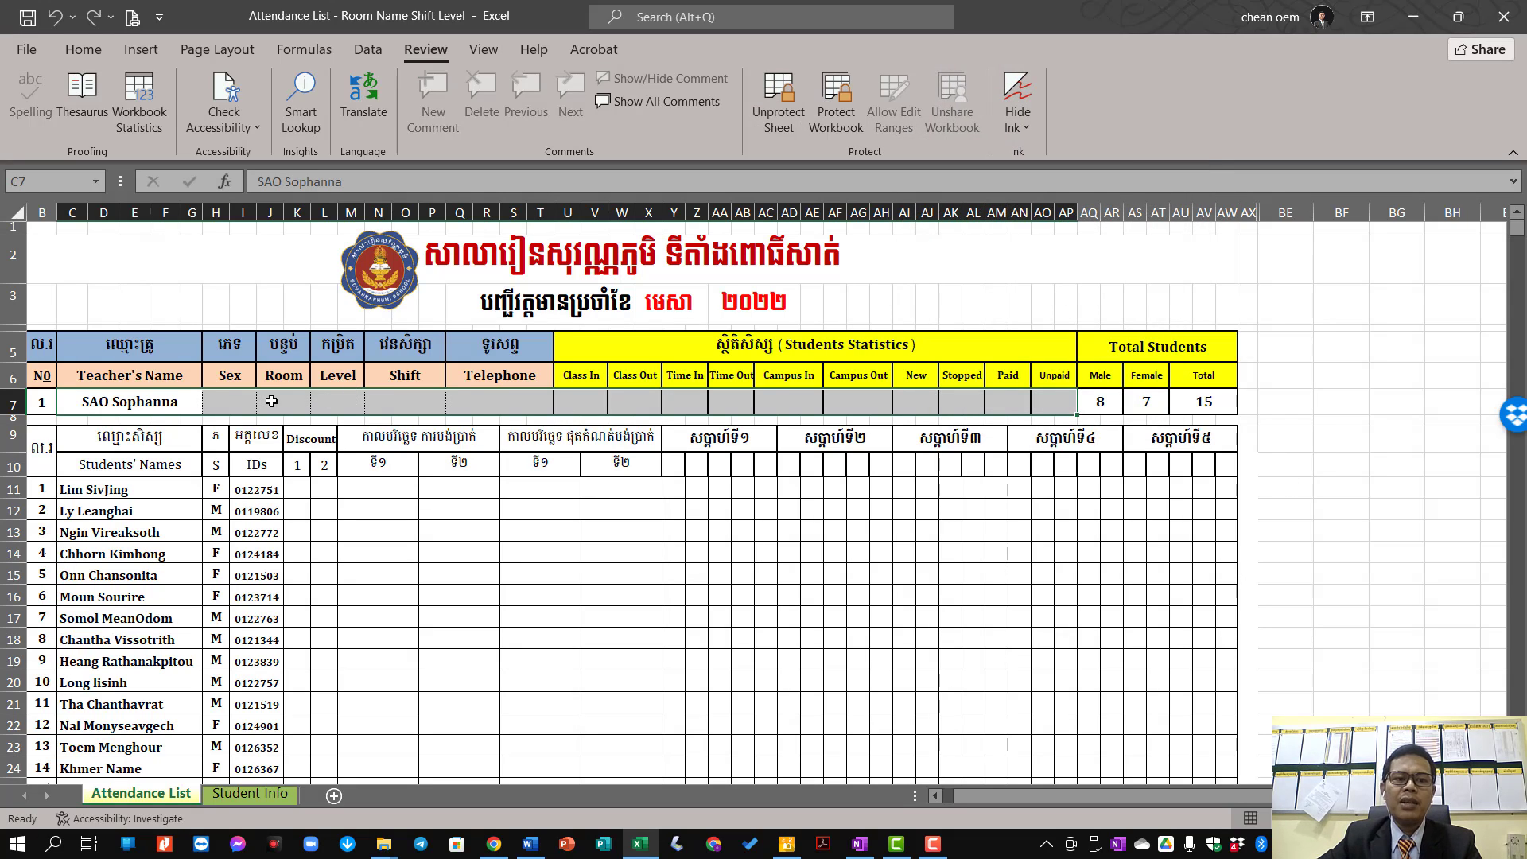
pyautogui.click(230, 401)
pyautogui.click(342, 400)
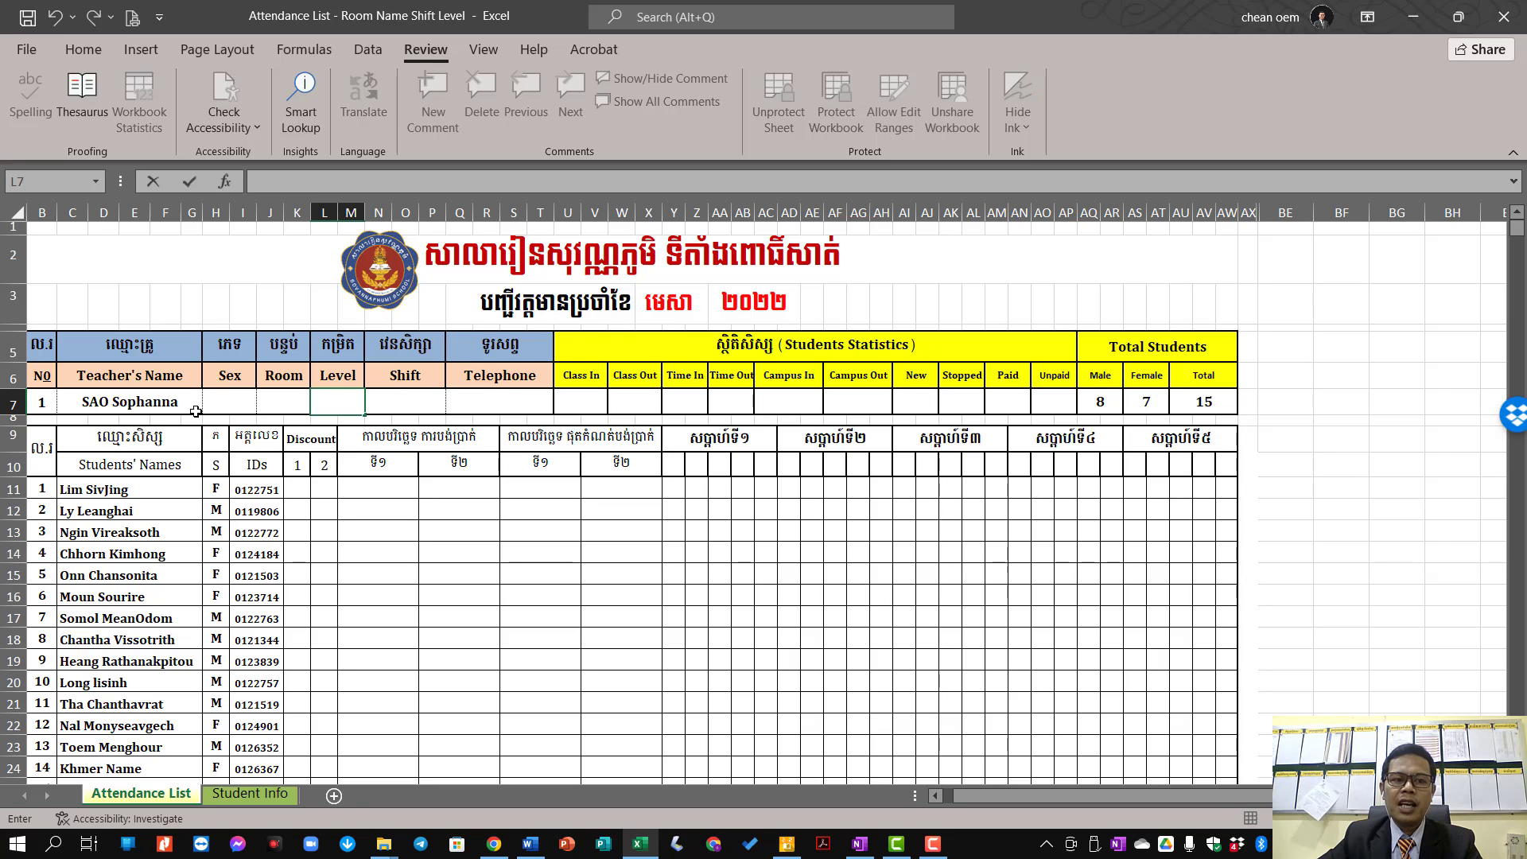
pyautogui.moveTo(229, 402); pyautogui.dragTo(1091, 405)
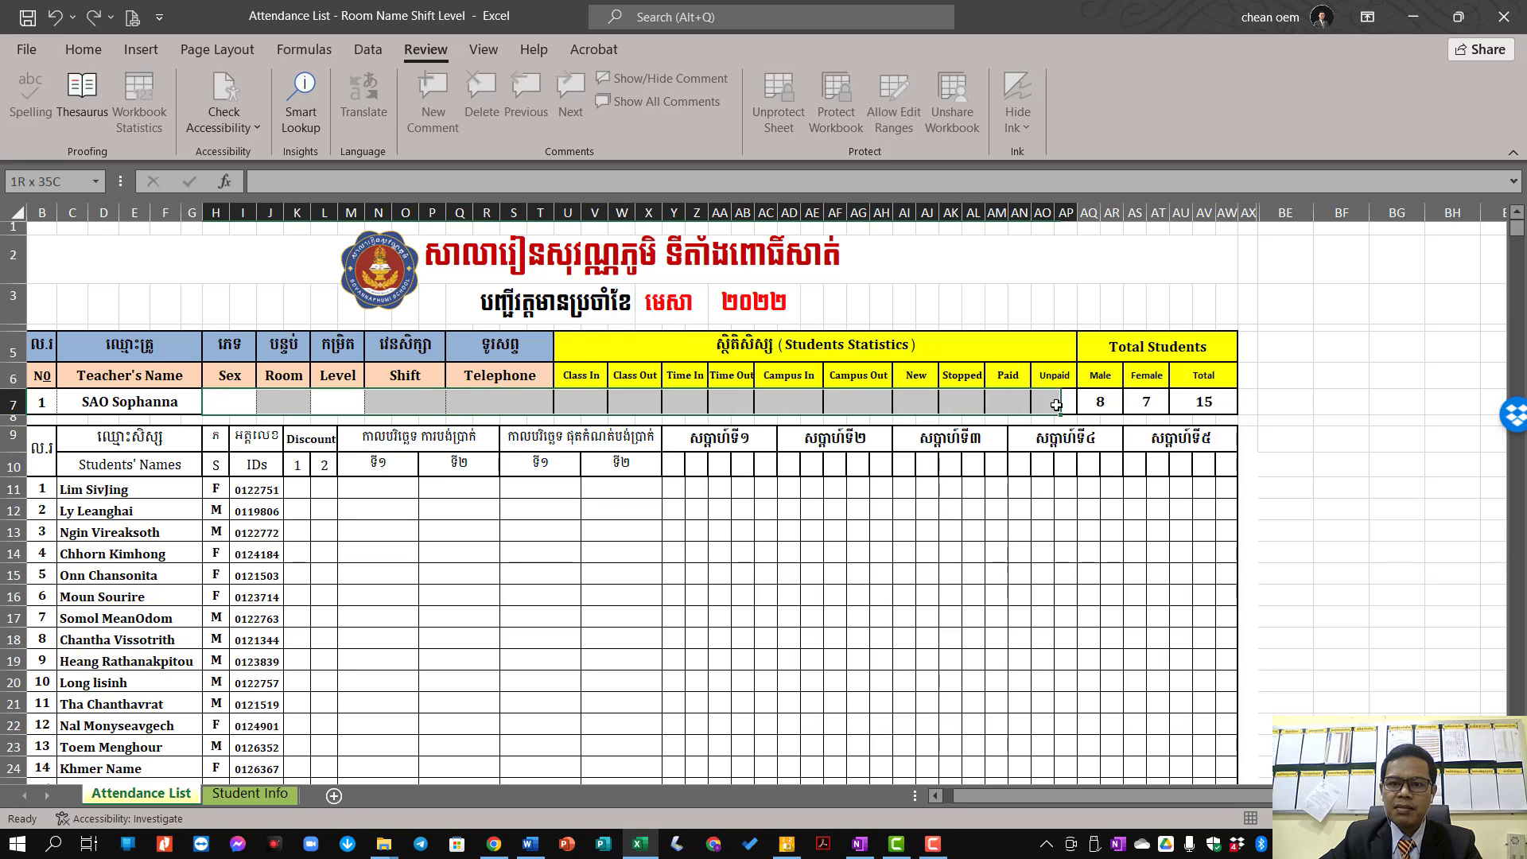
pyautogui.doubleClick(1097, 403)
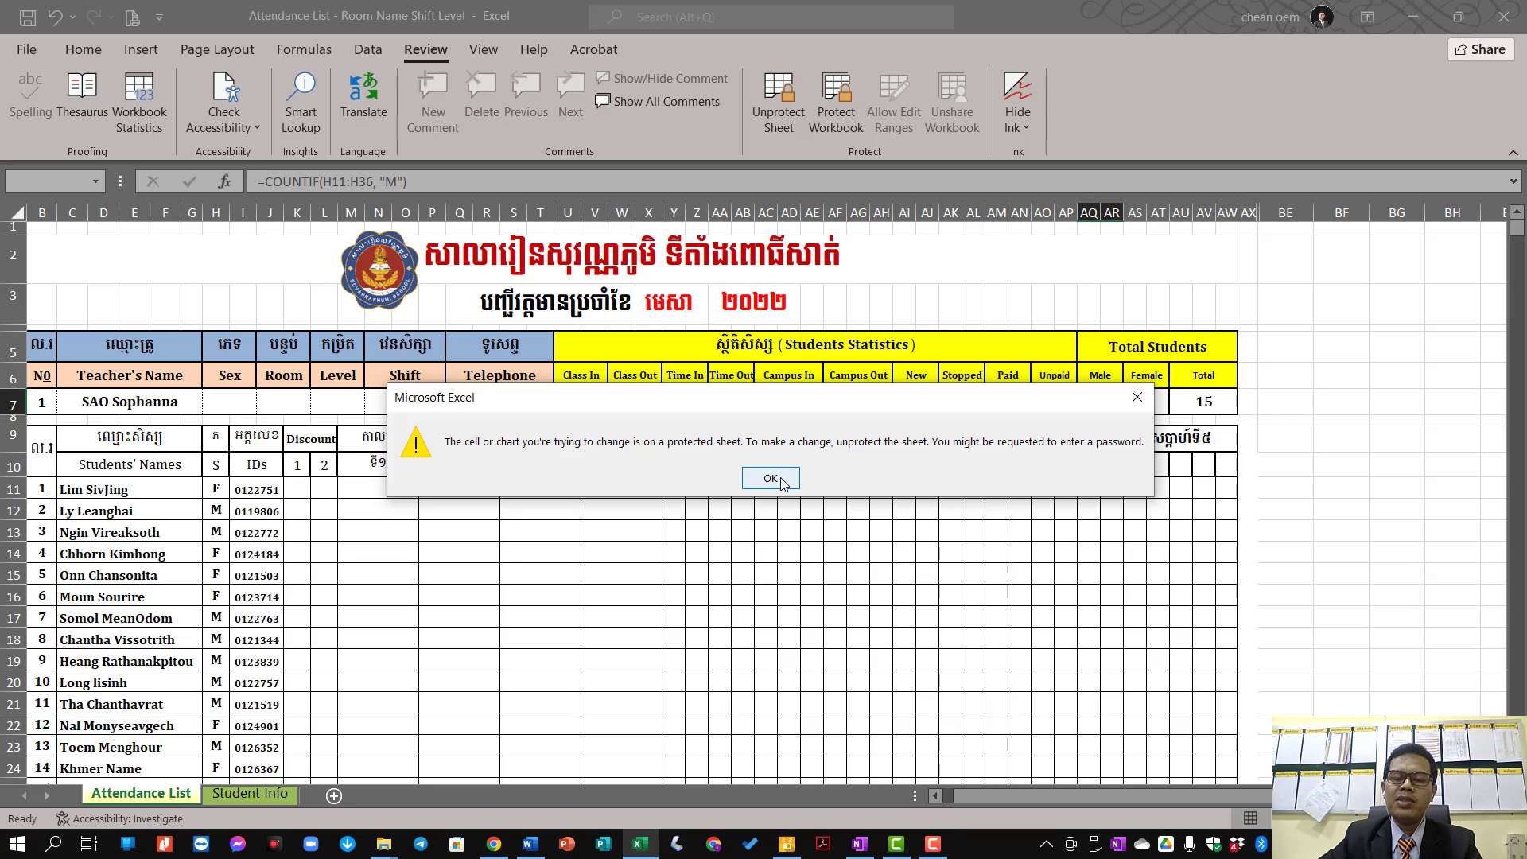
pyautogui.click(780, 483)
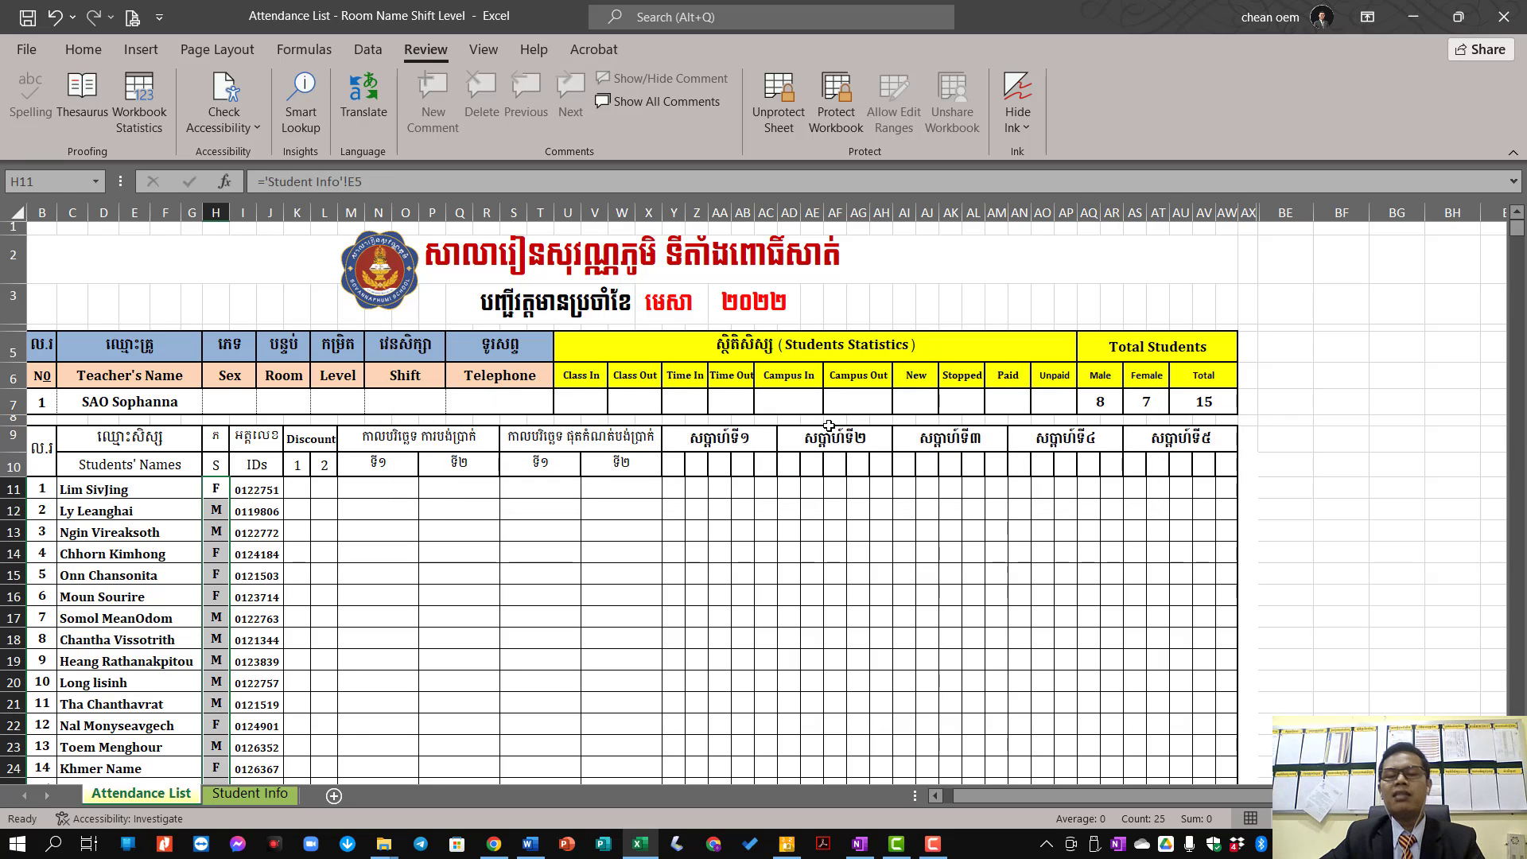
pyautogui.click(786, 545)
pyautogui.scroll(-1, 792, 545)
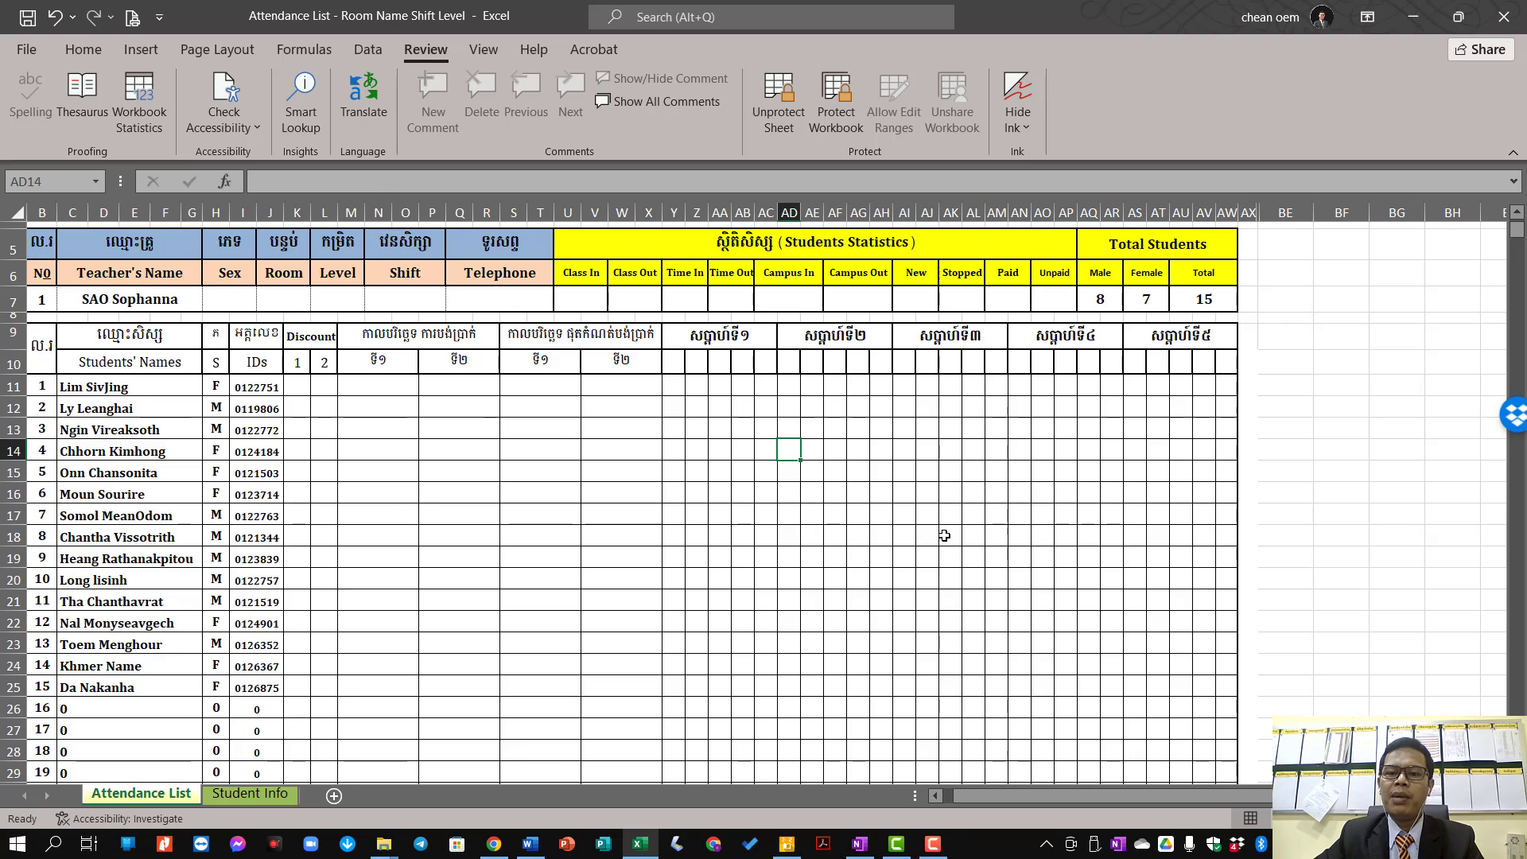
pyautogui.scroll(-3, 944, 538)
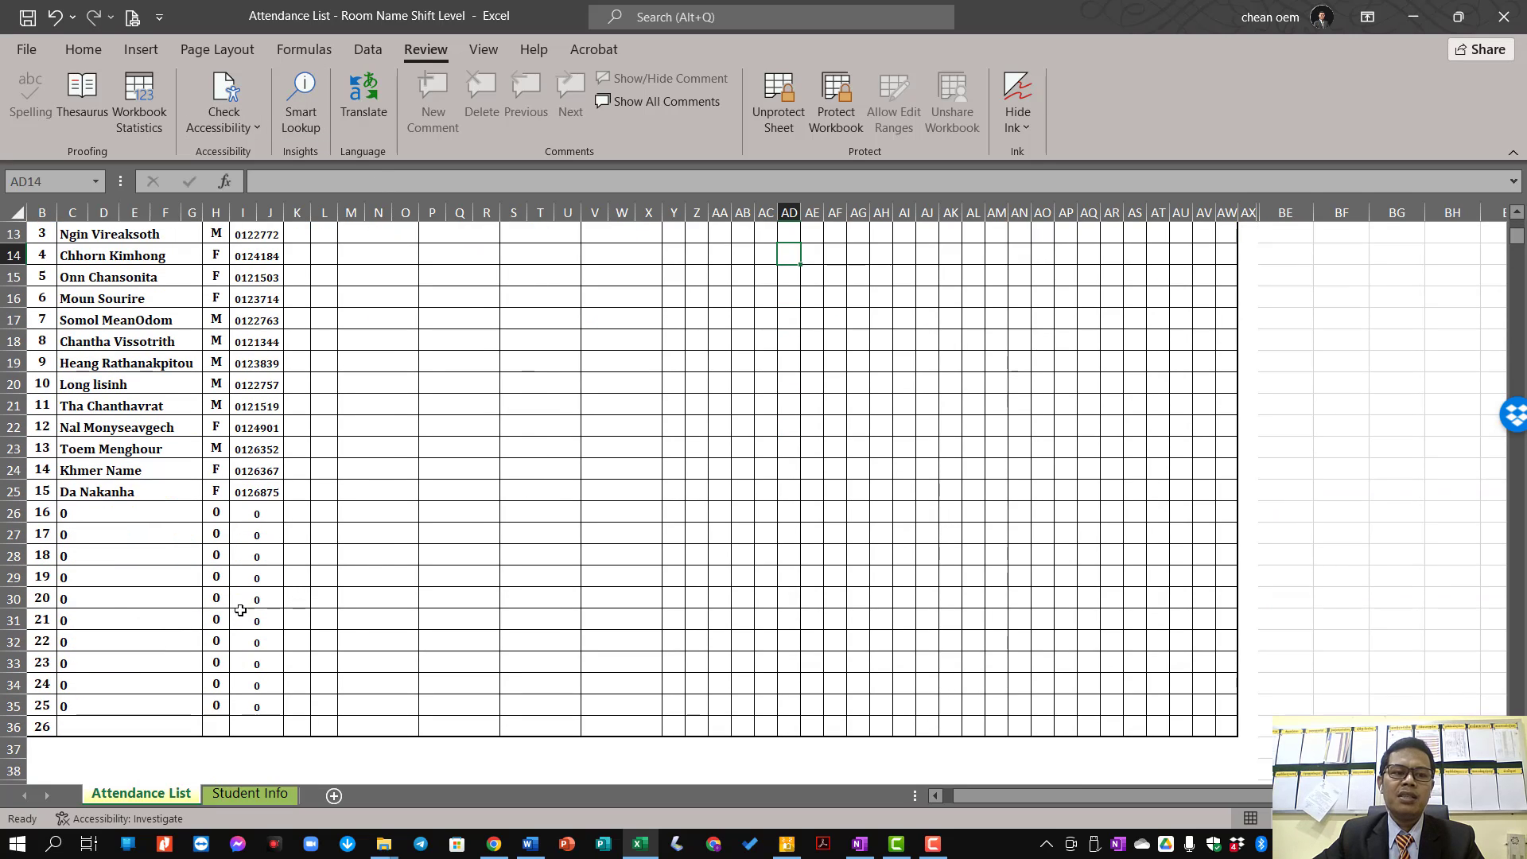
pyautogui.click(8, 538)
pyautogui.scroll(4, 655, 490)
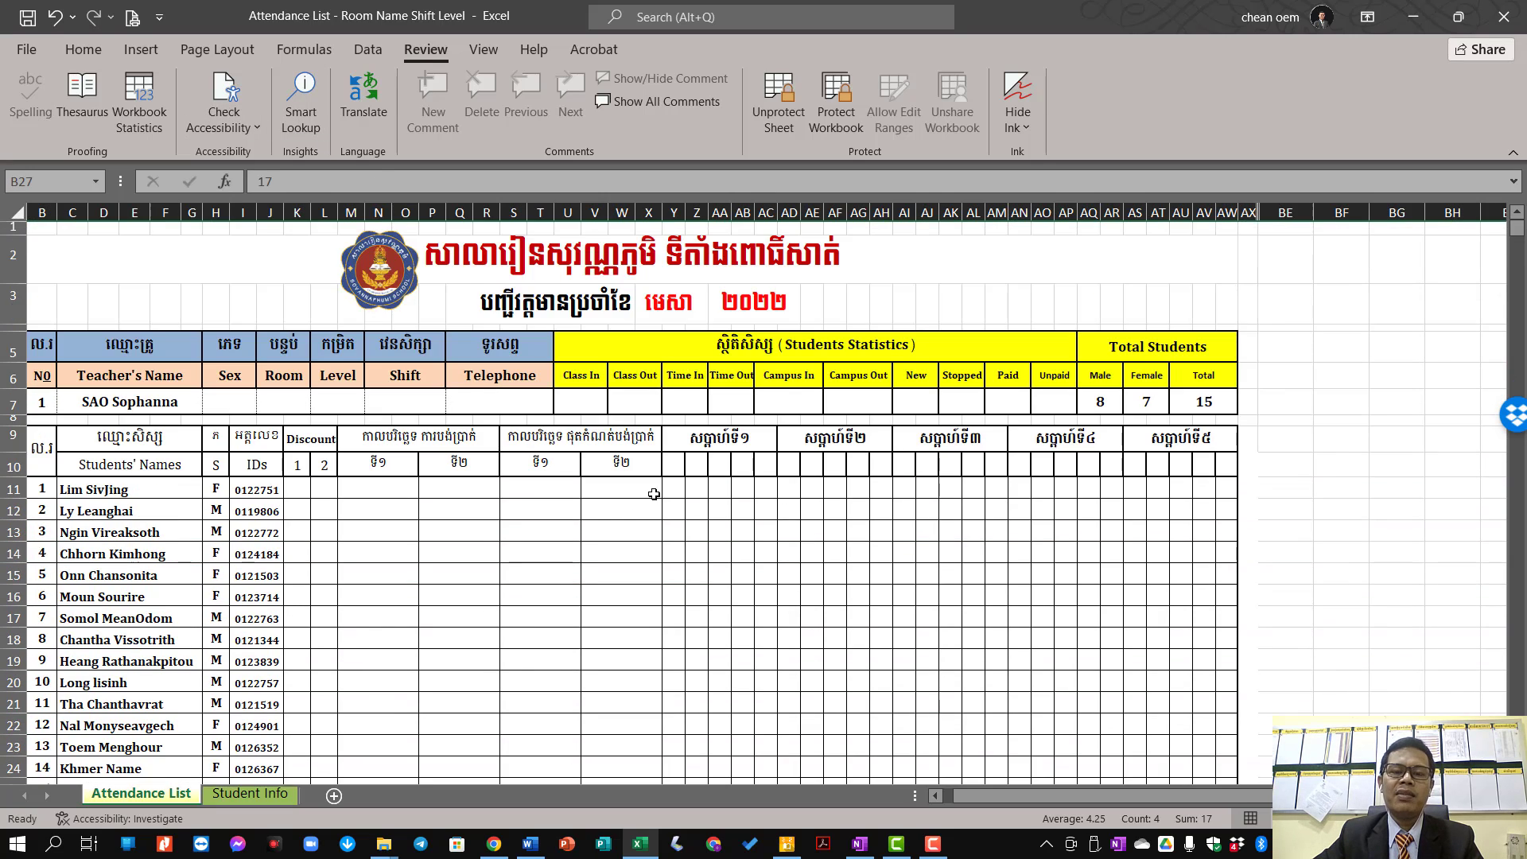
pyautogui.click(132, 16)
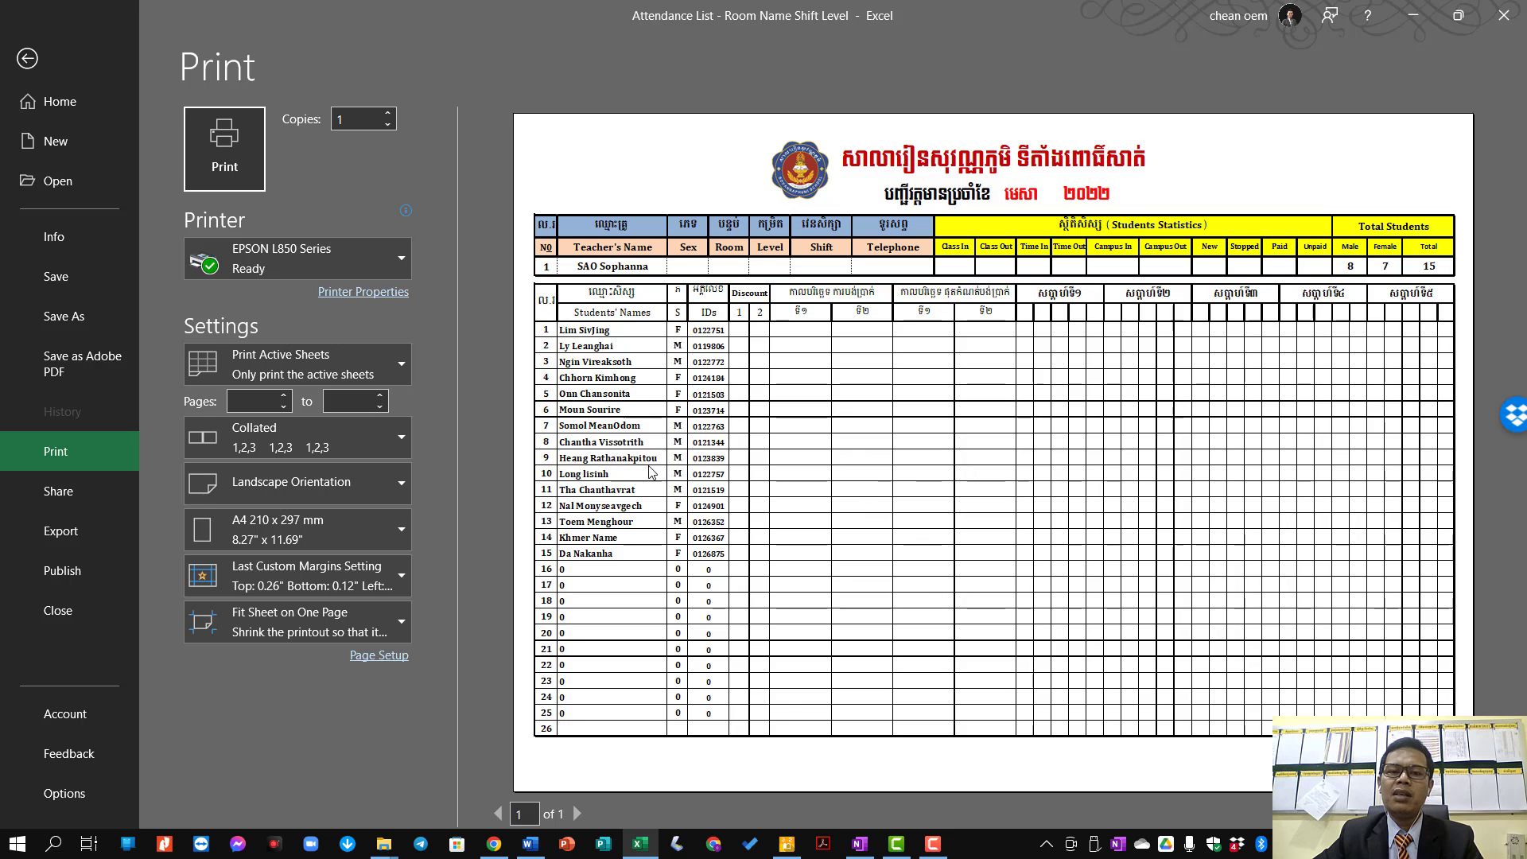
pyautogui.click(47, 60)
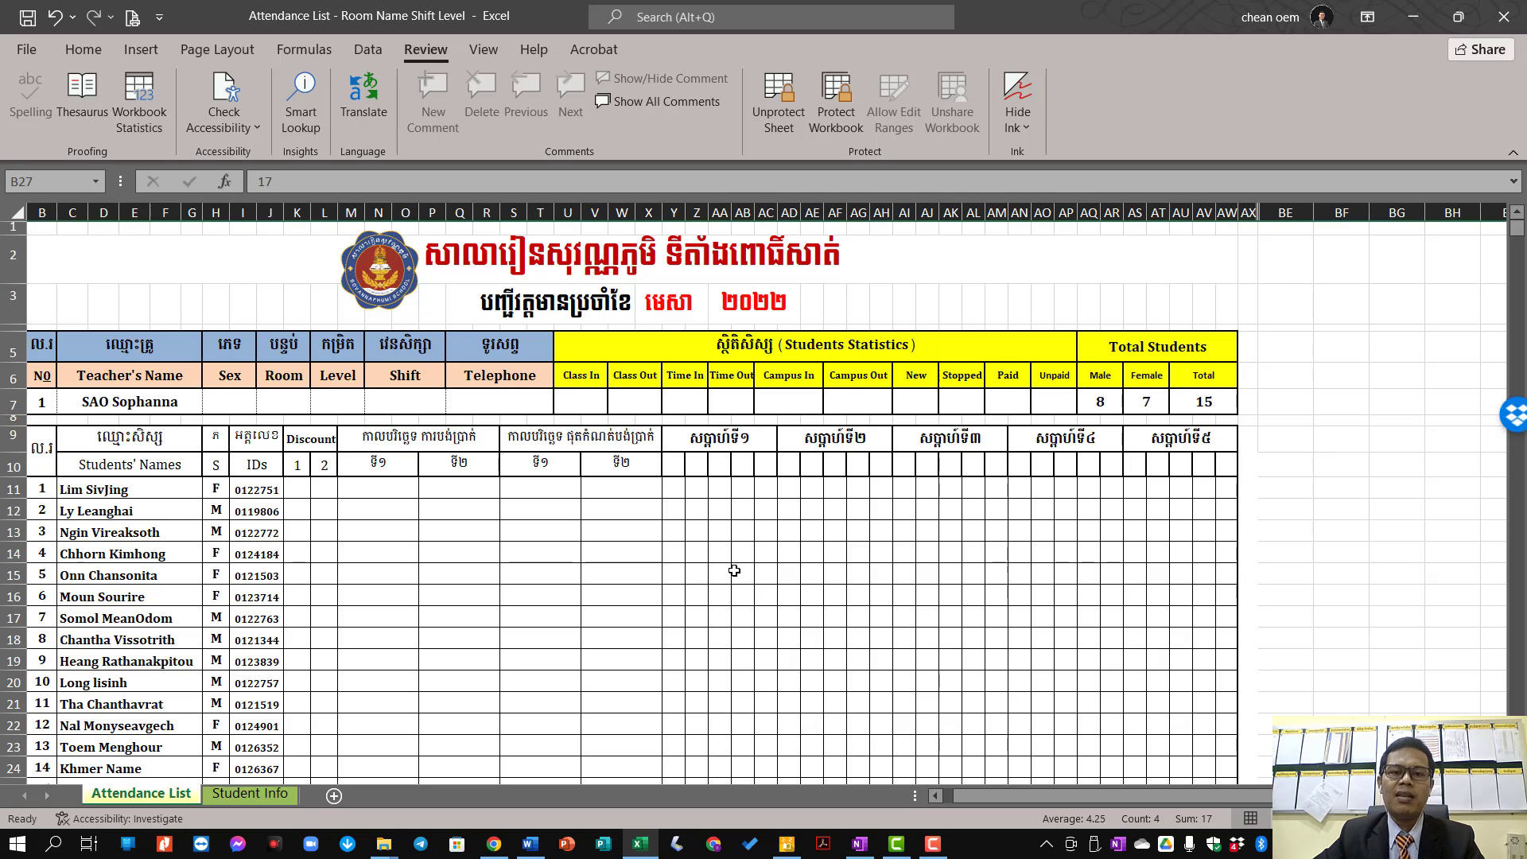
pyautogui.click(672, 313)
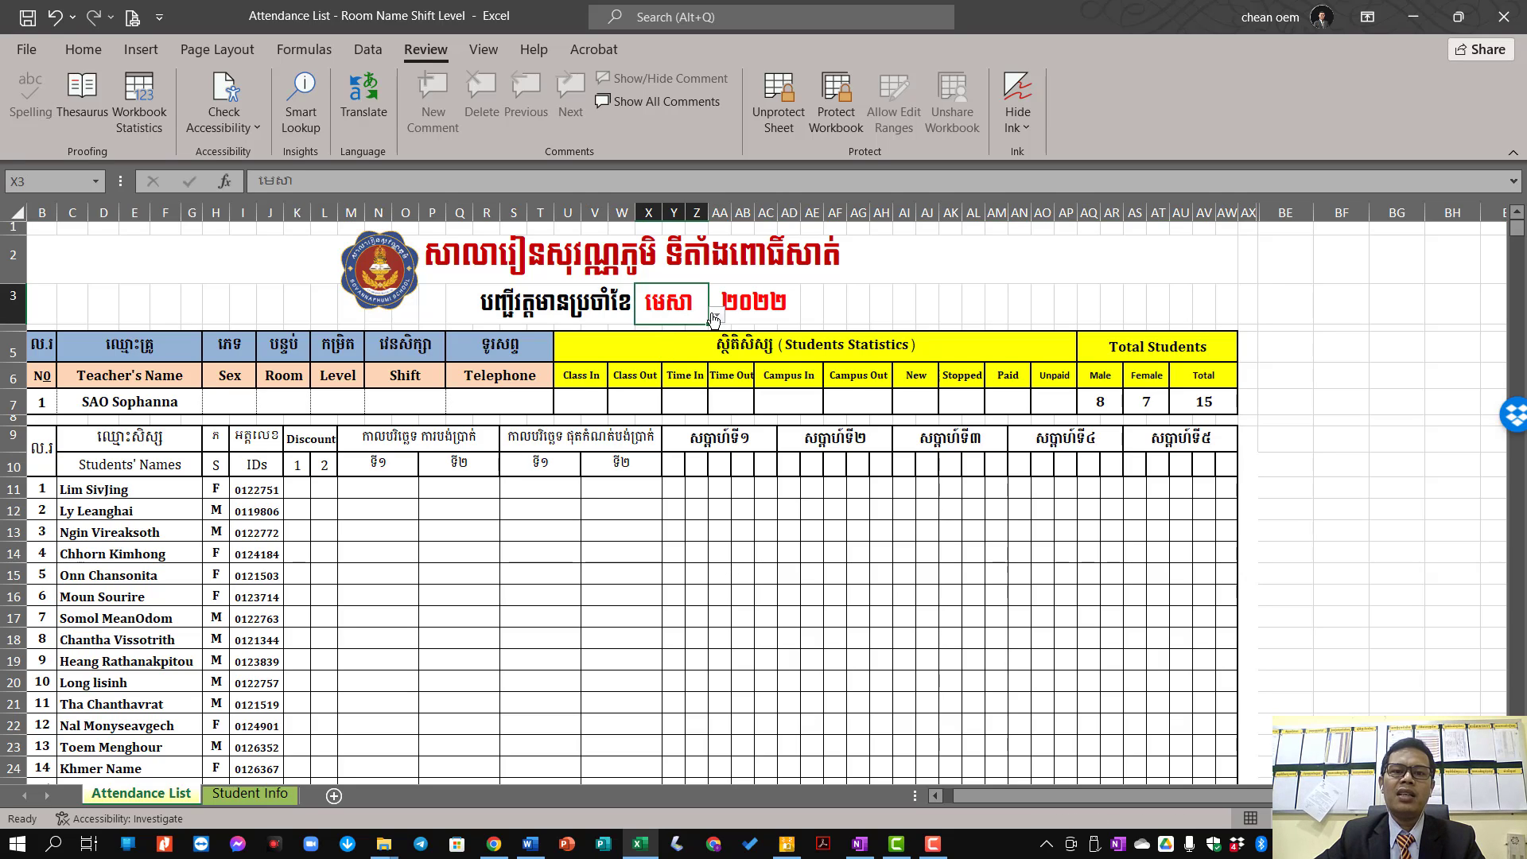
pyautogui.click(715, 318)
pyautogui.click(715, 319)
pyautogui.click(696, 553)
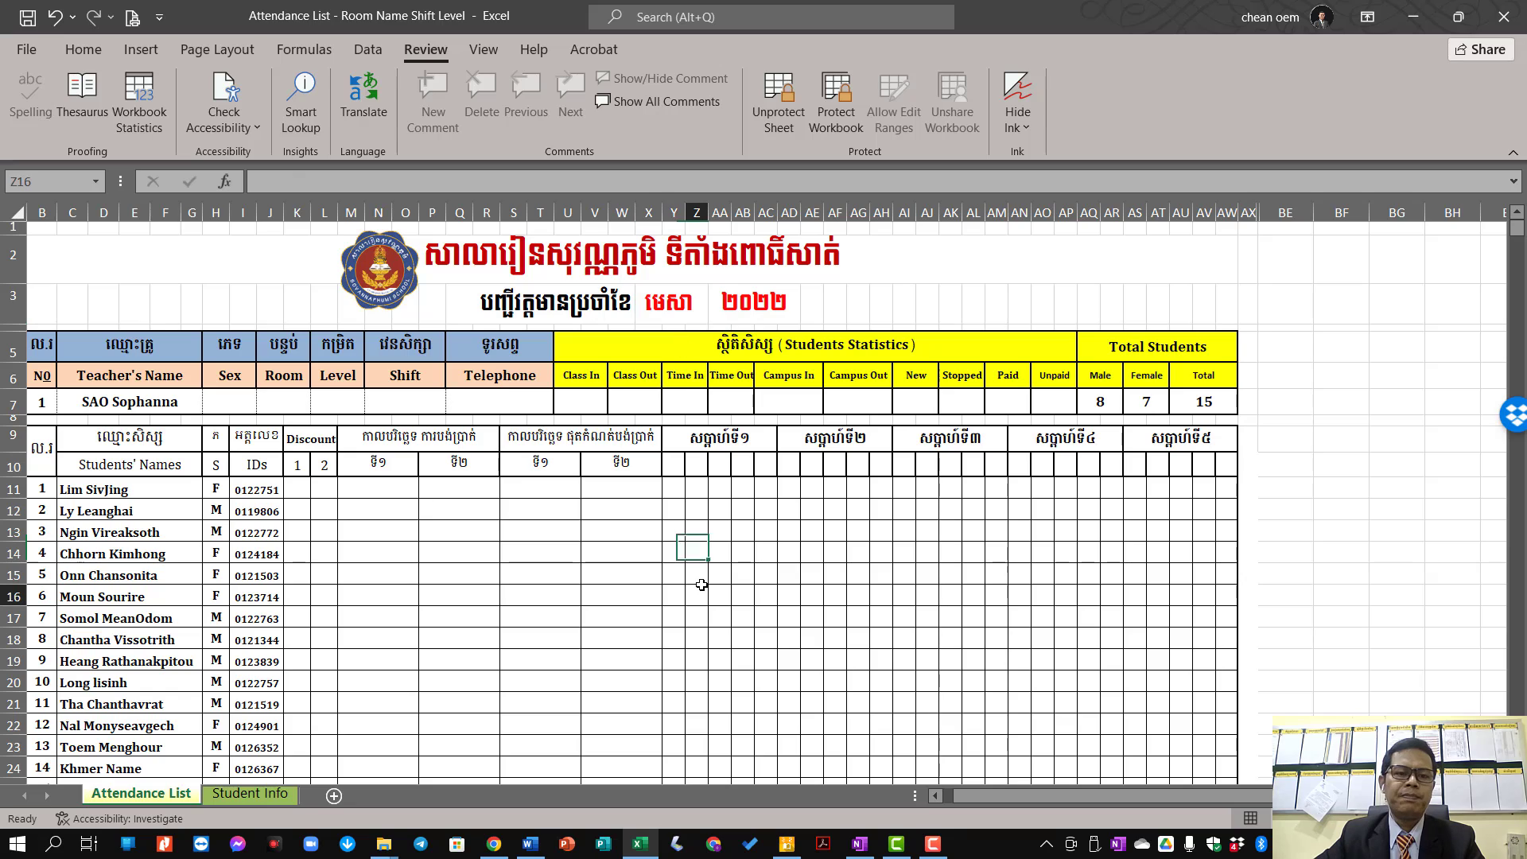
pyautogui.click(697, 595)
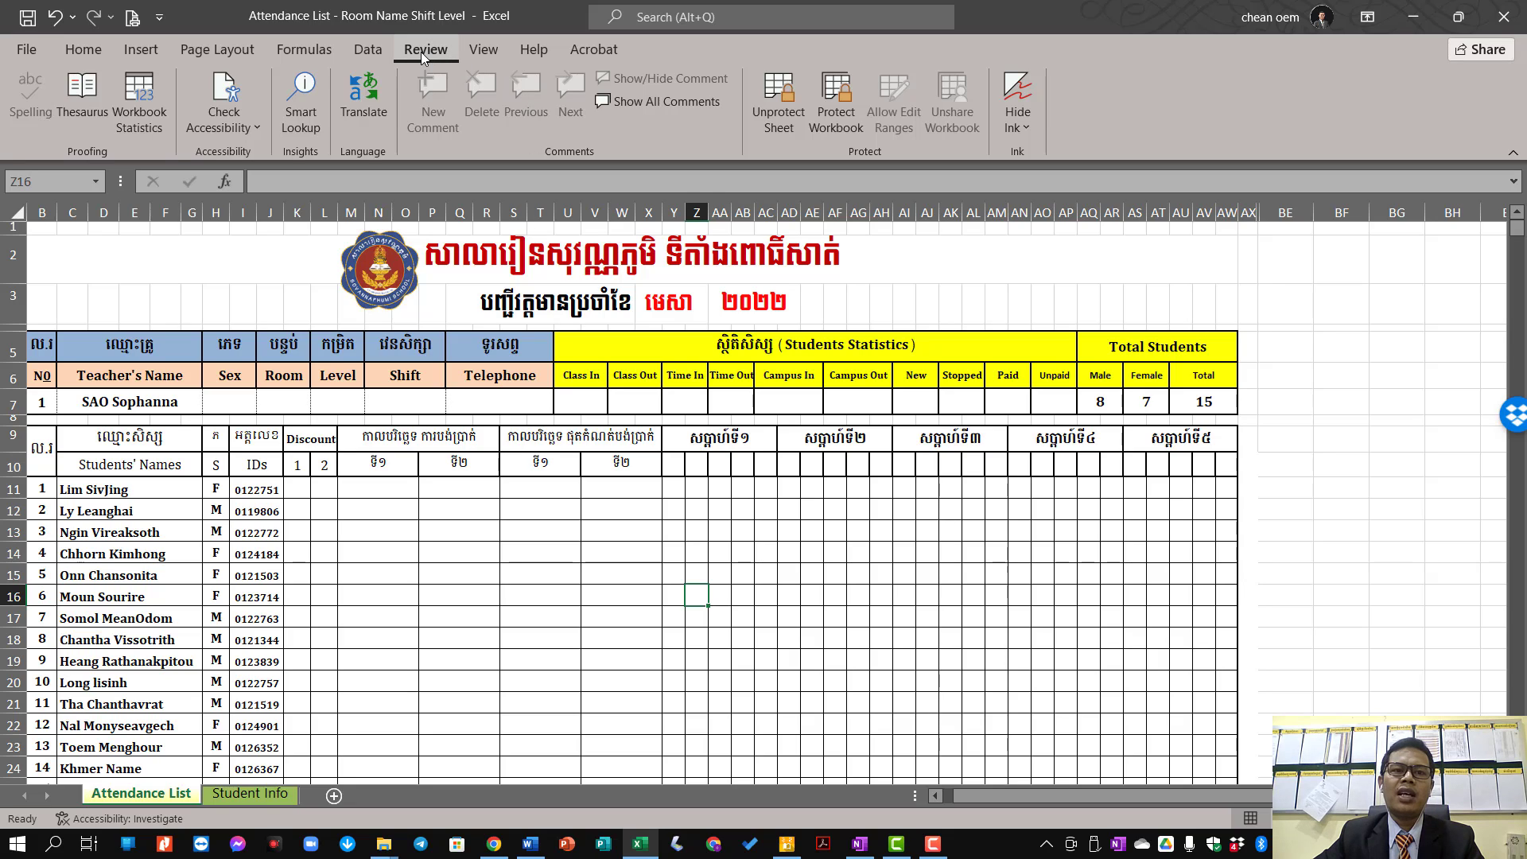
pyautogui.click(768, 101)
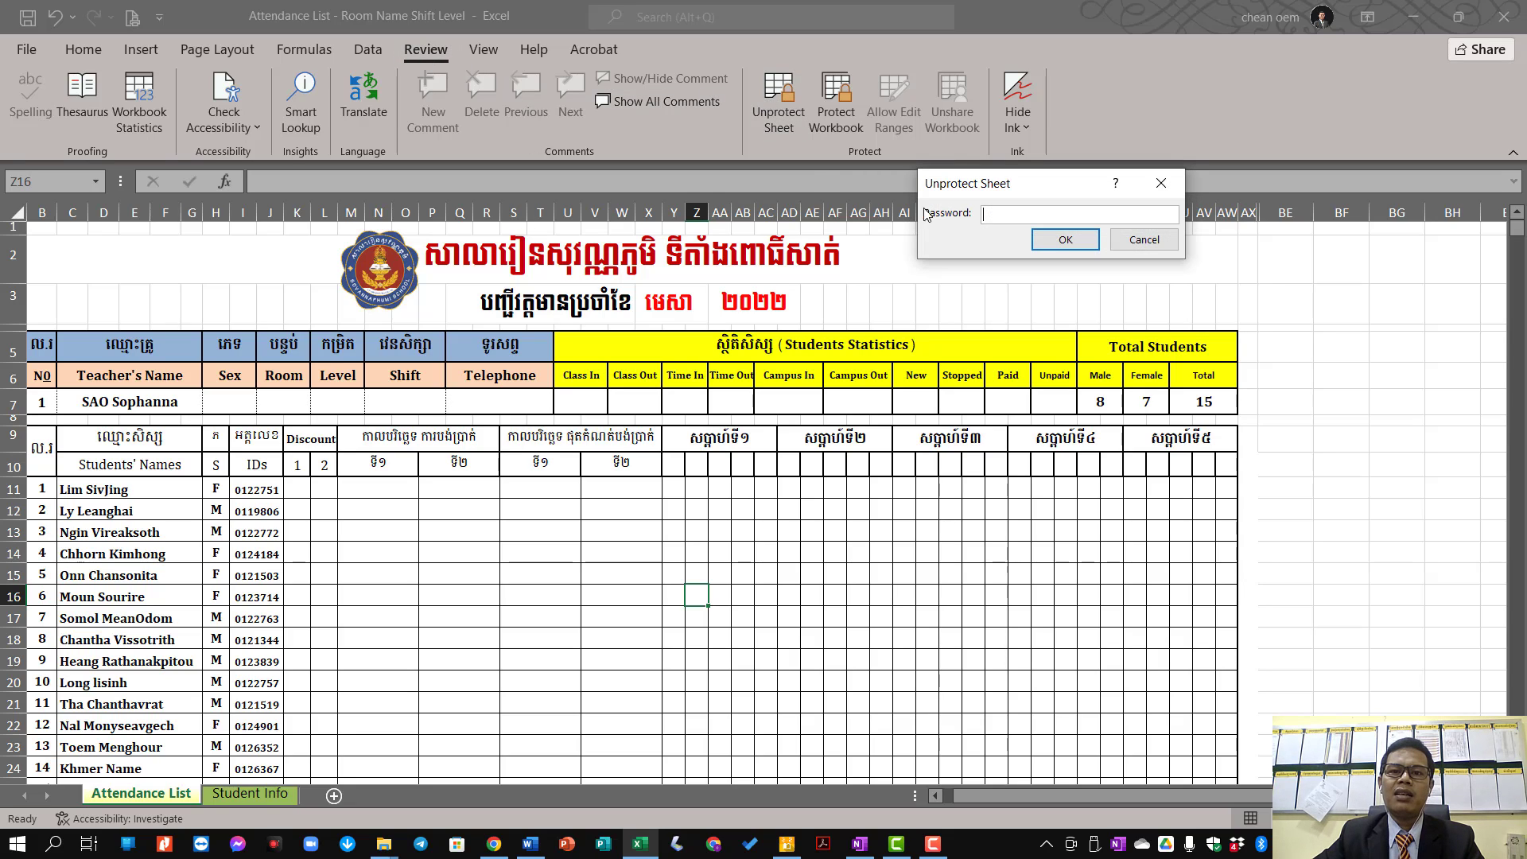
pyautogui.click(1144, 239)
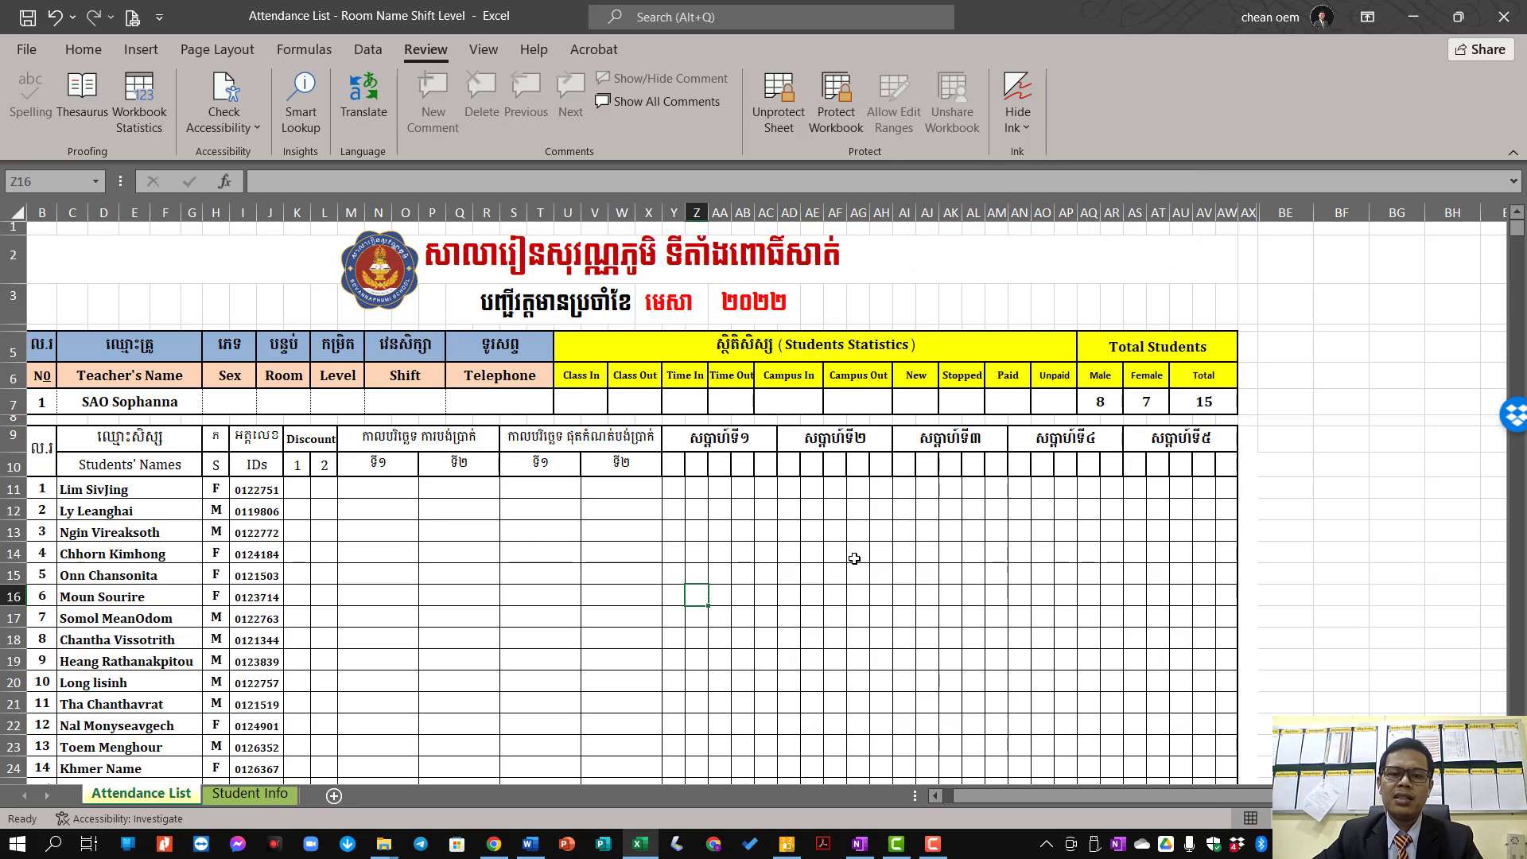
pyautogui.click(292, 490)
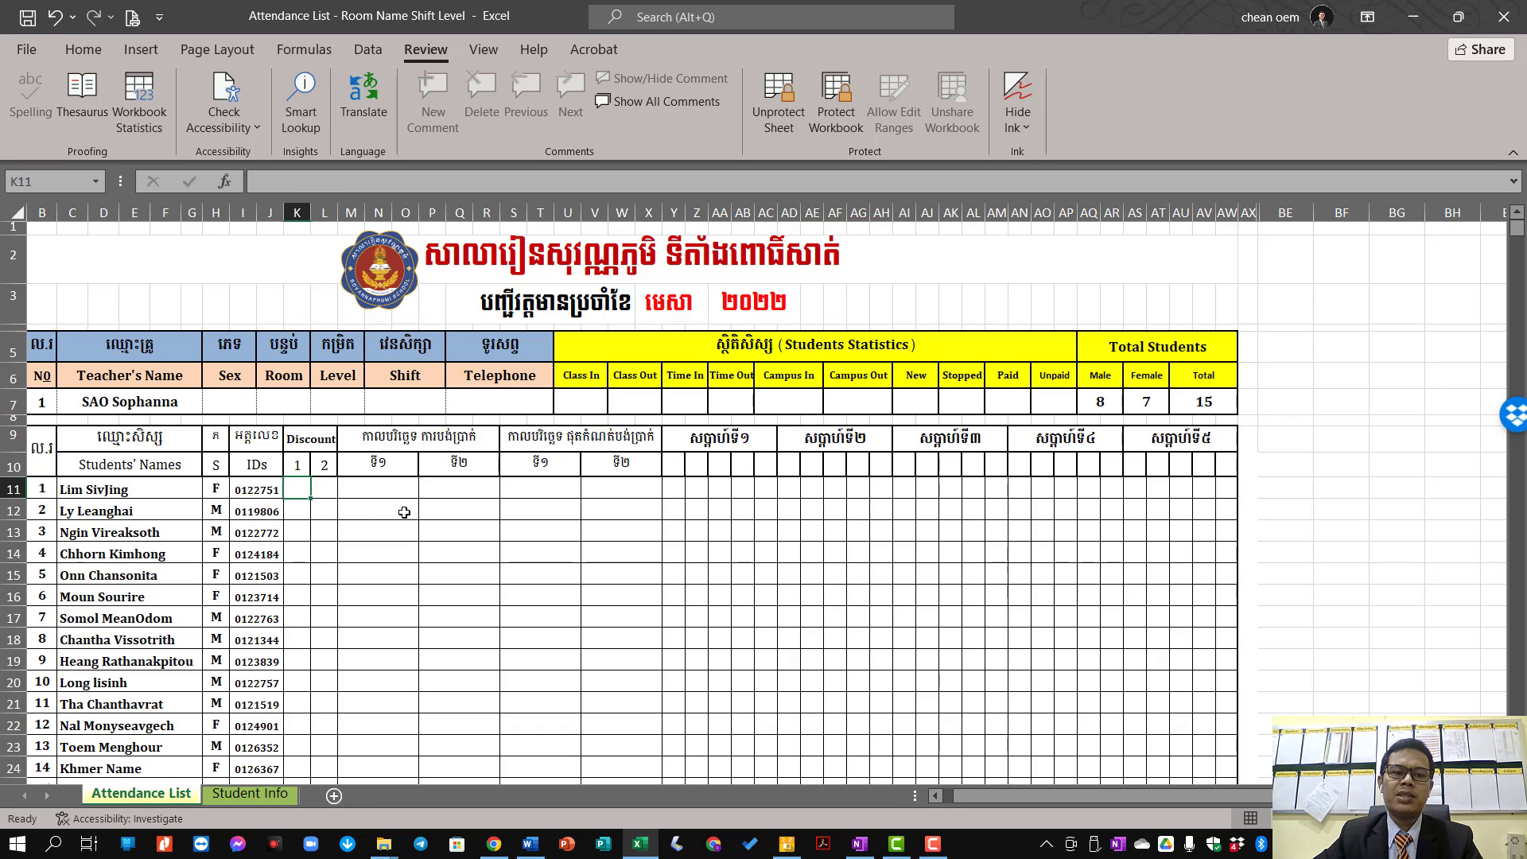
pyautogui.scroll(-3, 796, 557)
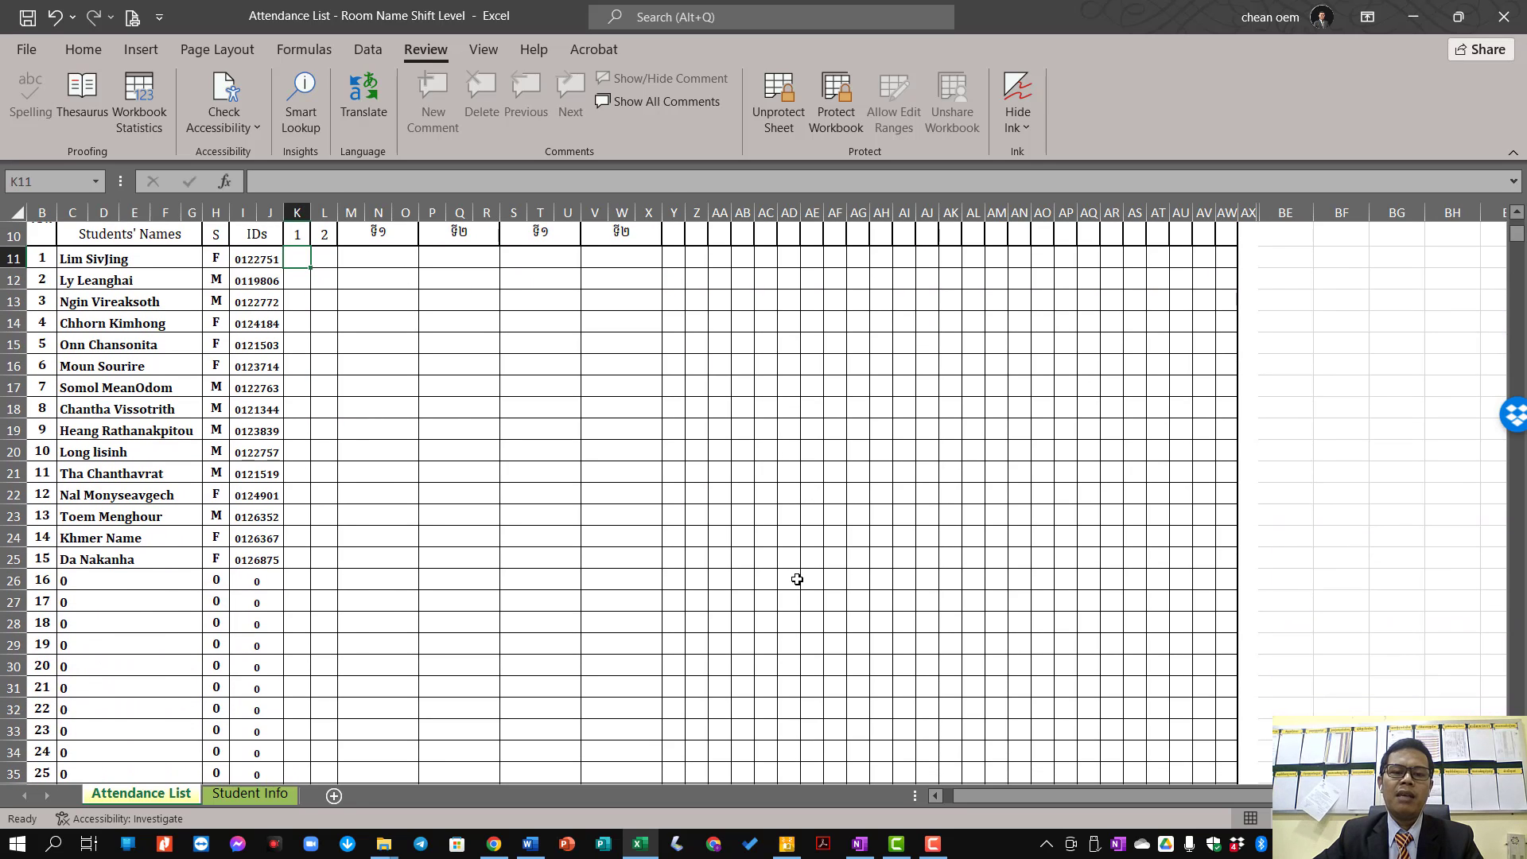
pyautogui.scroll(3, 799, 579)
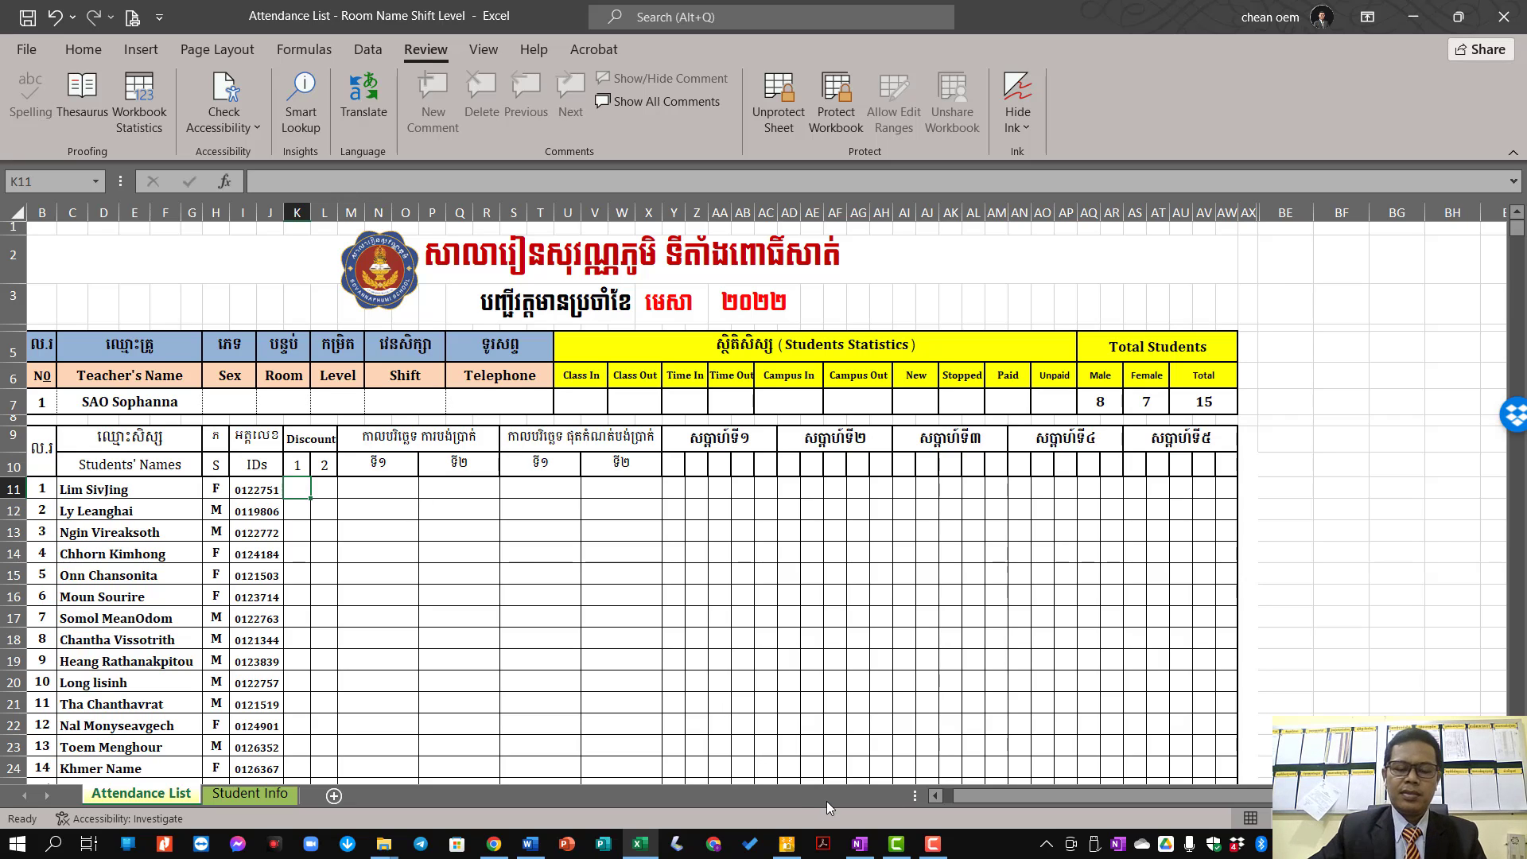
pyautogui.click(927, 841)
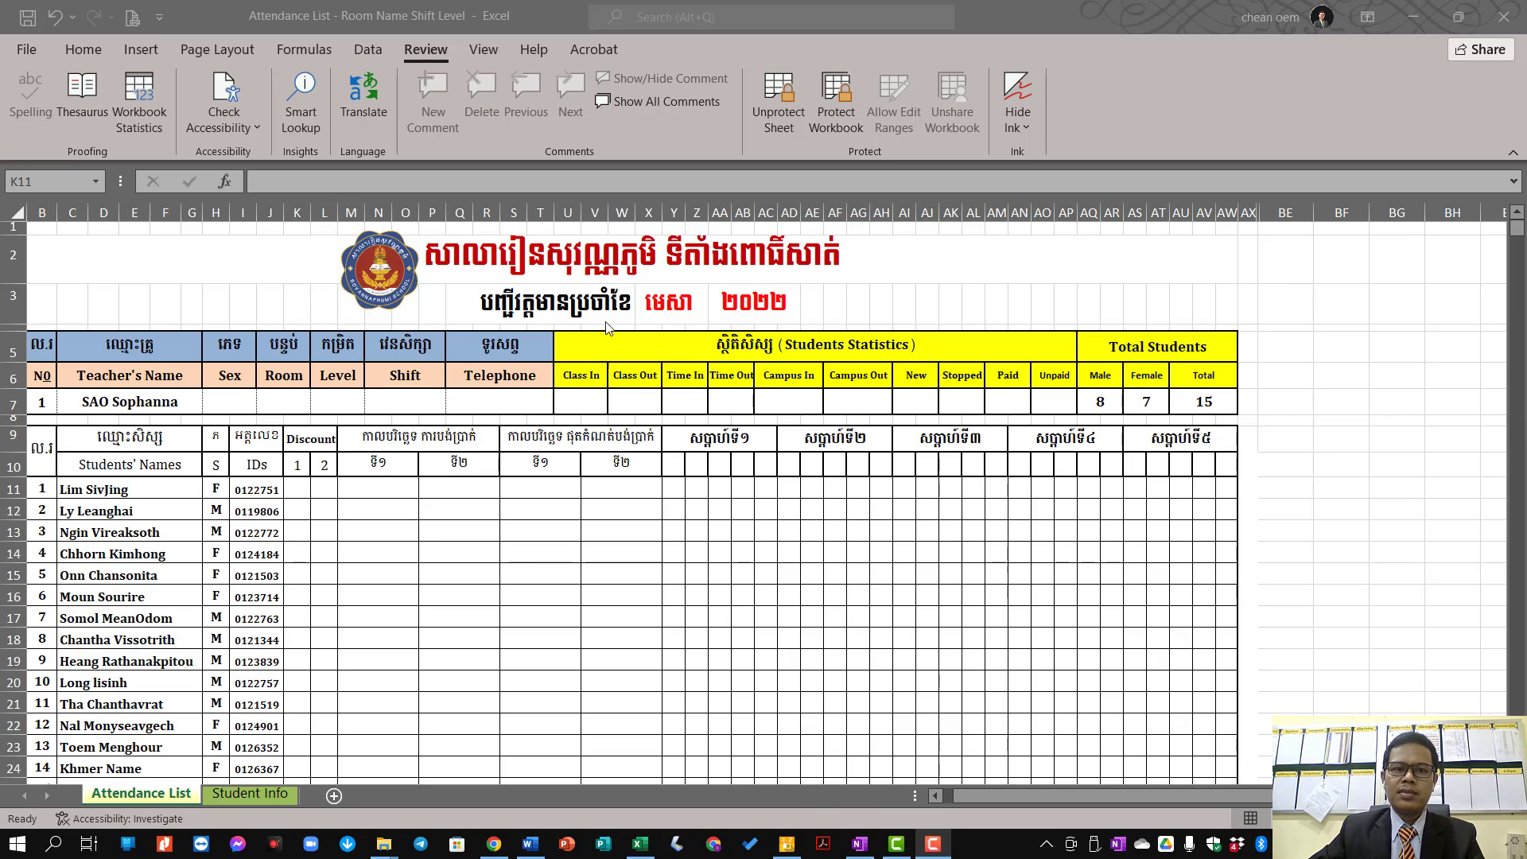